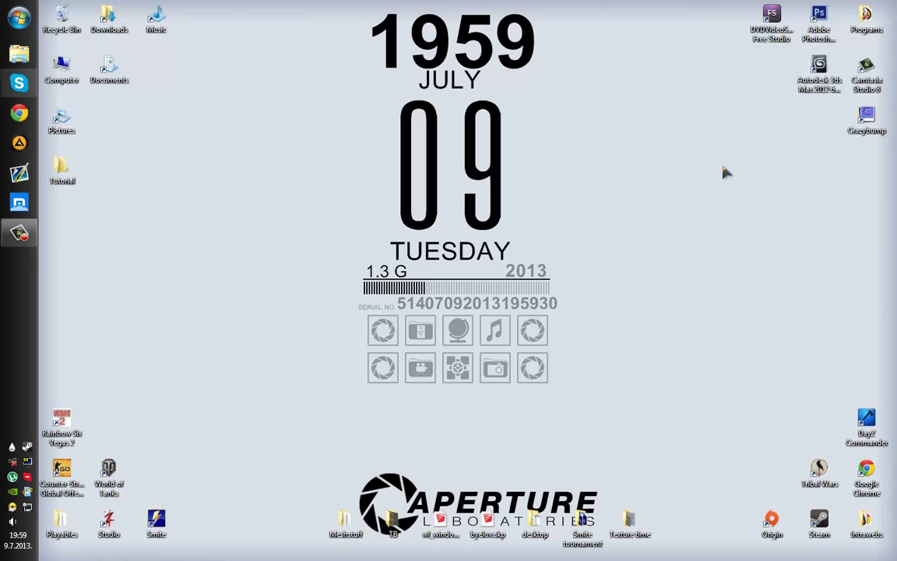
# - Open the Model folder inside the desktop's Tutorial folder
pyautogui.moveTo(294, 114); pyautogui.dragTo(587, 257)
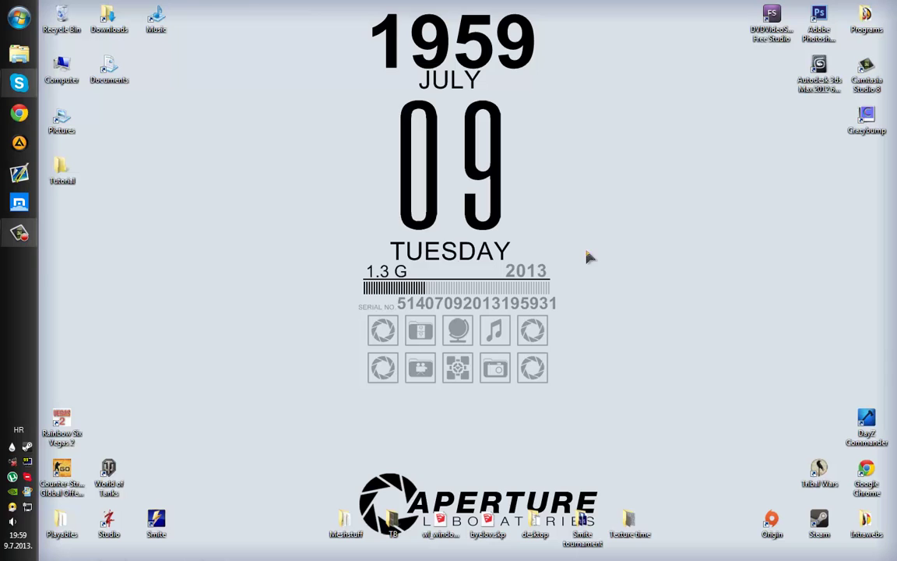
pyautogui.doubleClick(63, 167)
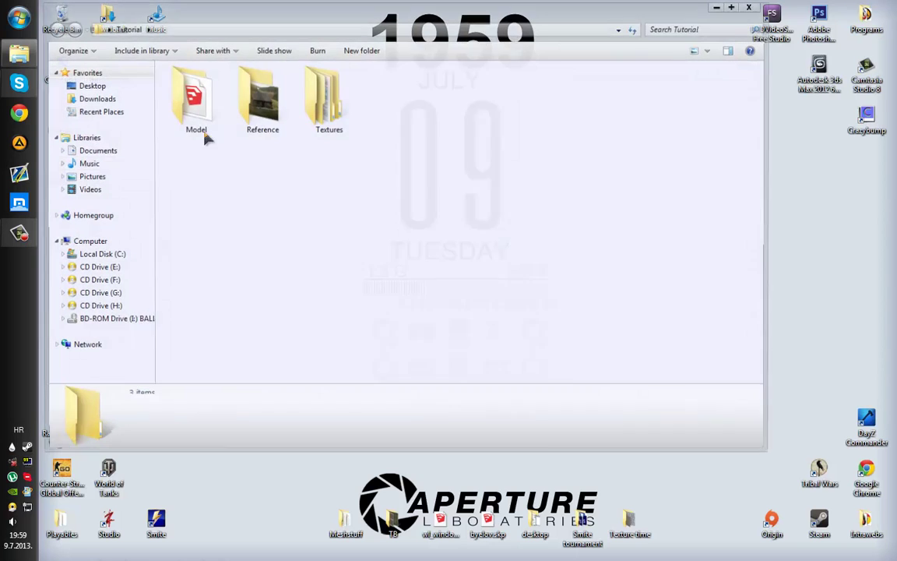
pyautogui.doubleClick(195, 94)
pyautogui.click(211, 86)
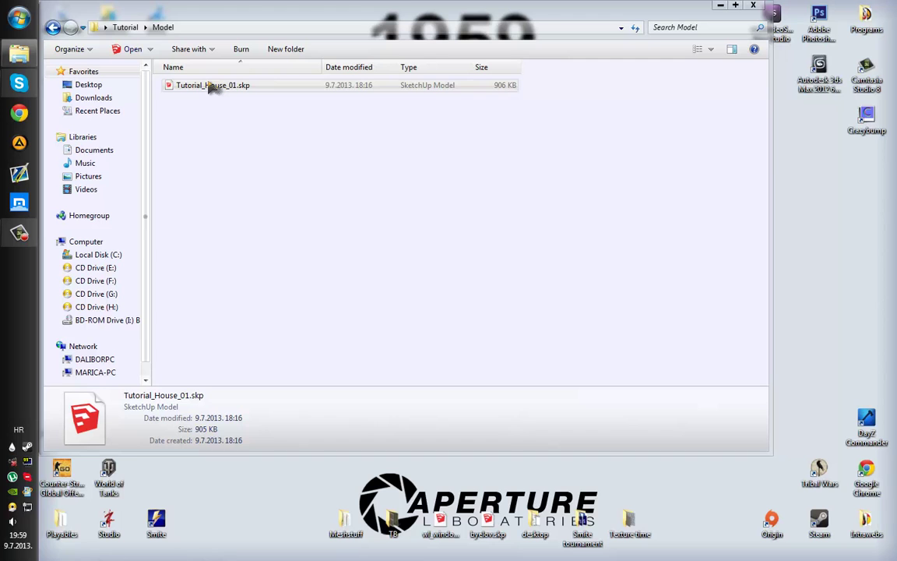
pyautogui.doubleClick(210, 86)
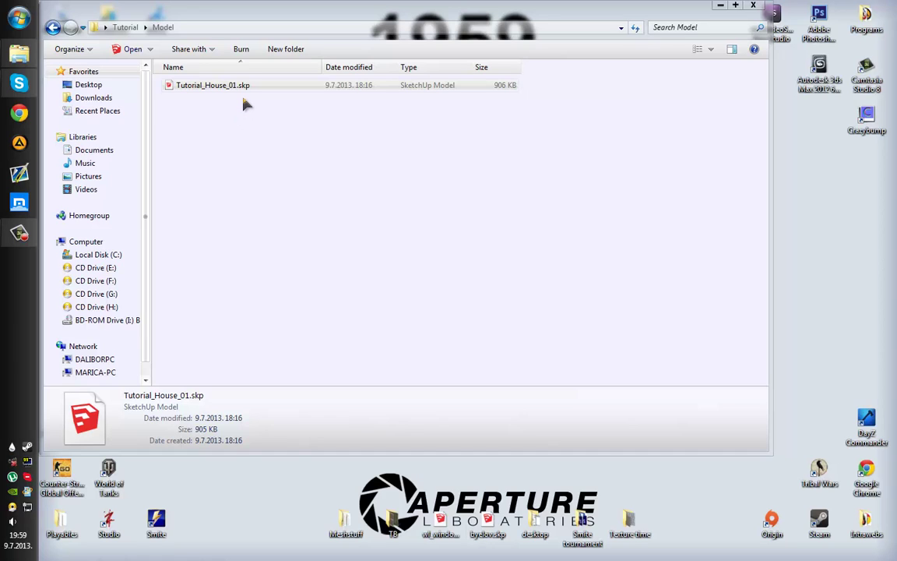
# - Duplicate Tutorial_House_01.skp within the Model folder
pyautogui.moveTo(279, 134); pyautogui.dragTo(217, 67)
pyautogui.hotkey('ctrl', 'c')
pyautogui.hotkey('ctrl', 'v')
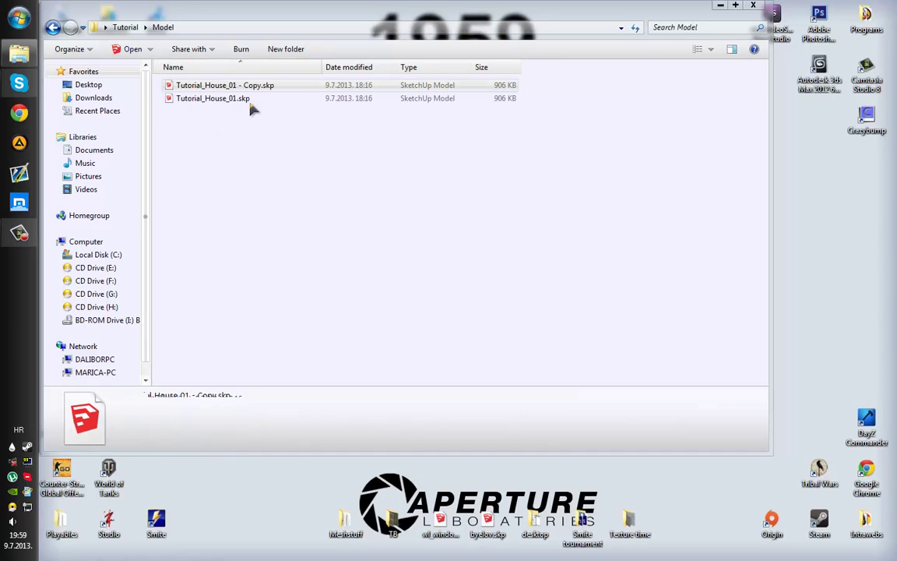
# - Rename the copied house file as Tutorial_House_ble_01skp and accept the extension change
pyautogui.click(234, 86)
pyautogui.click(257, 85)
pyautogui.click(264, 85)
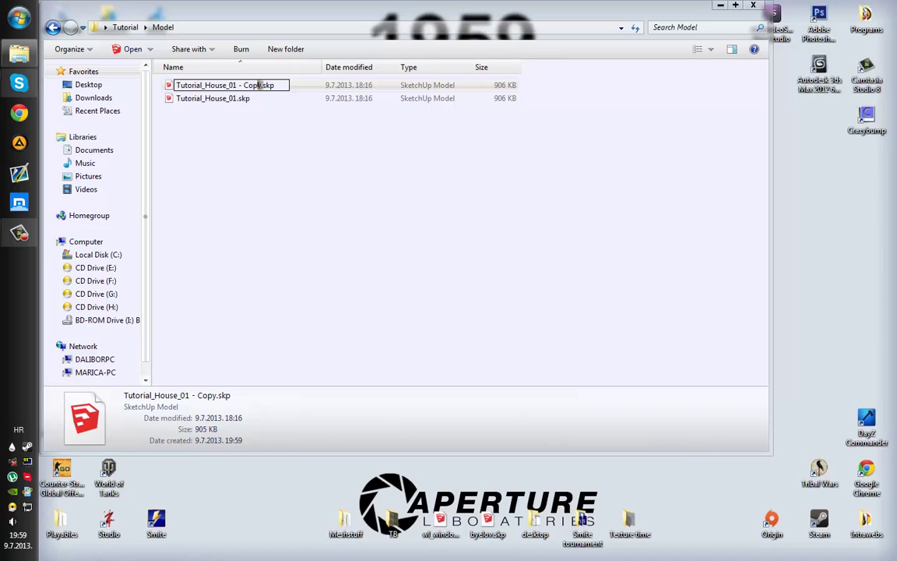
pyautogui.moveTo(264, 85); pyautogui.dragTo(239, 85)
pyautogui.press('BackSpace')
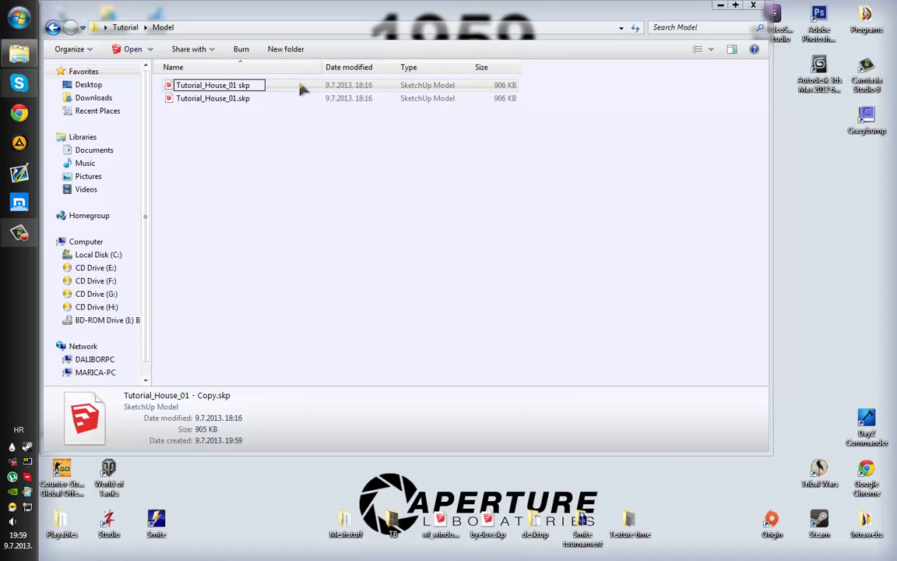
pyautogui.press('BackSpace')
pyautogui.write('_')
pyautogui.press('BackSpace')
pyautogui.press('Left')
pyautogui.press('Left')
pyautogui.write('ble_')
pyautogui.click(335, 219)
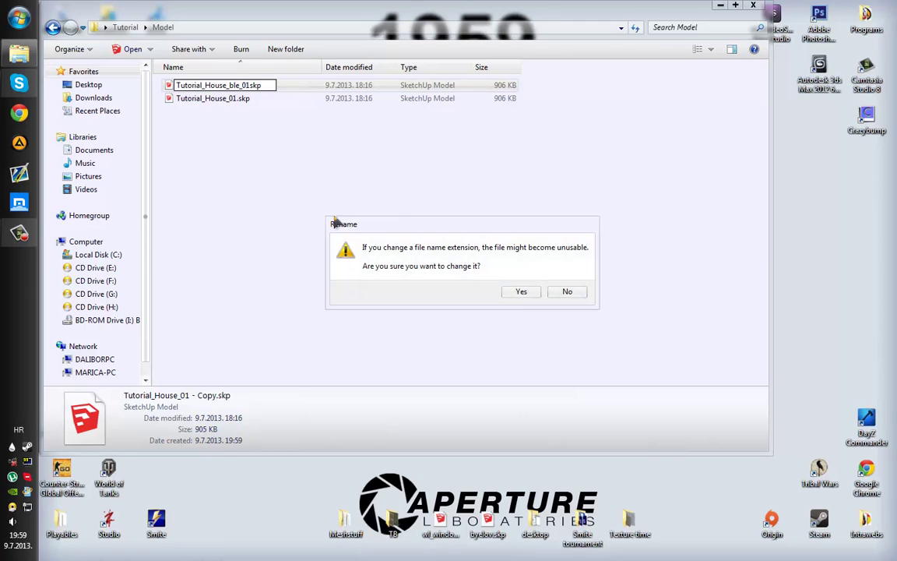
pyautogui.click(517, 293)
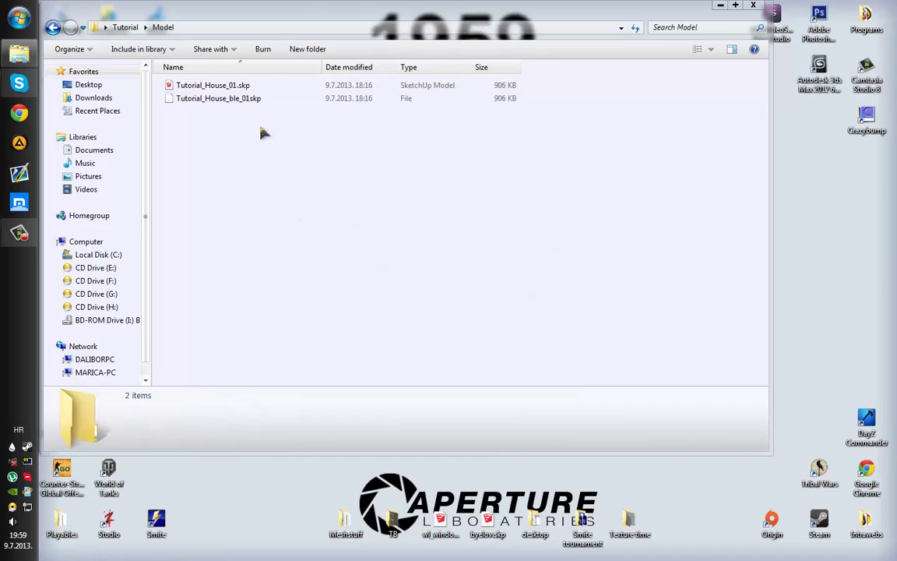
# - Correct the copied file's name to Tutorial_House_ble_01.skp by adding the dot before the extension
pyautogui.click(243, 102)
pyautogui.press('F2')
pyautogui.click(247, 99)
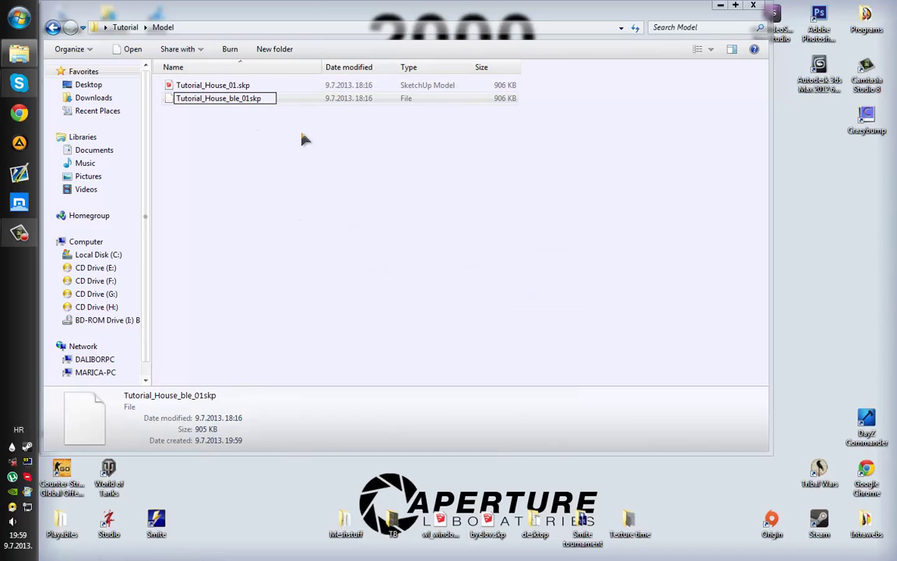
pyautogui.write('.')
pyautogui.press('Return')
pyautogui.click(296, 147)
pyautogui.click(202, 99)
pyautogui.click(226, 127)
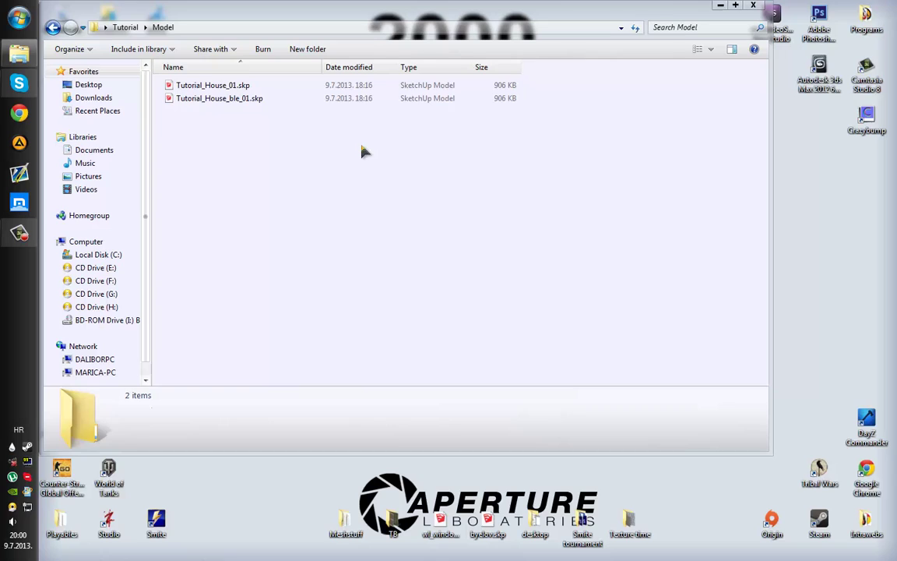
# - Open Tutorial_House_ble_01.skp in SketchUp
pyautogui.click(226, 87)
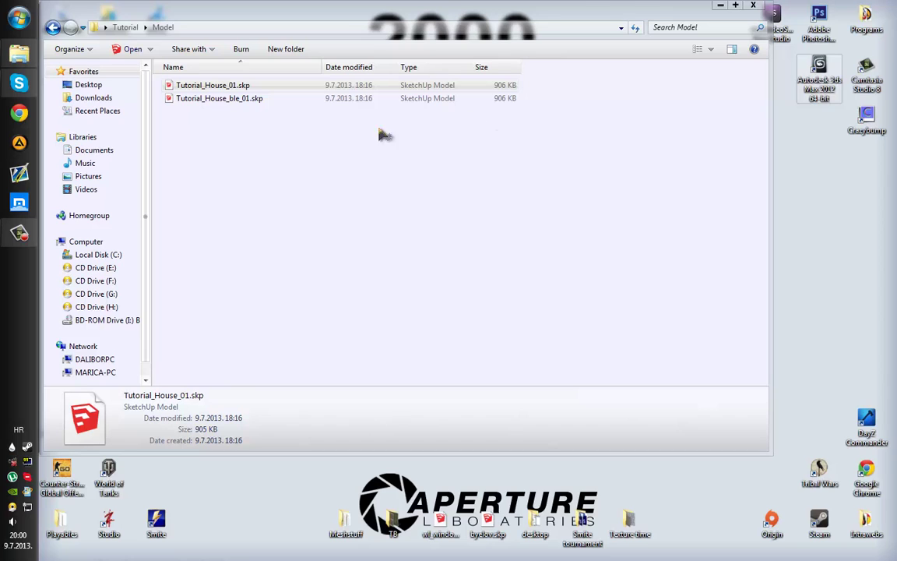
pyautogui.click(224, 101)
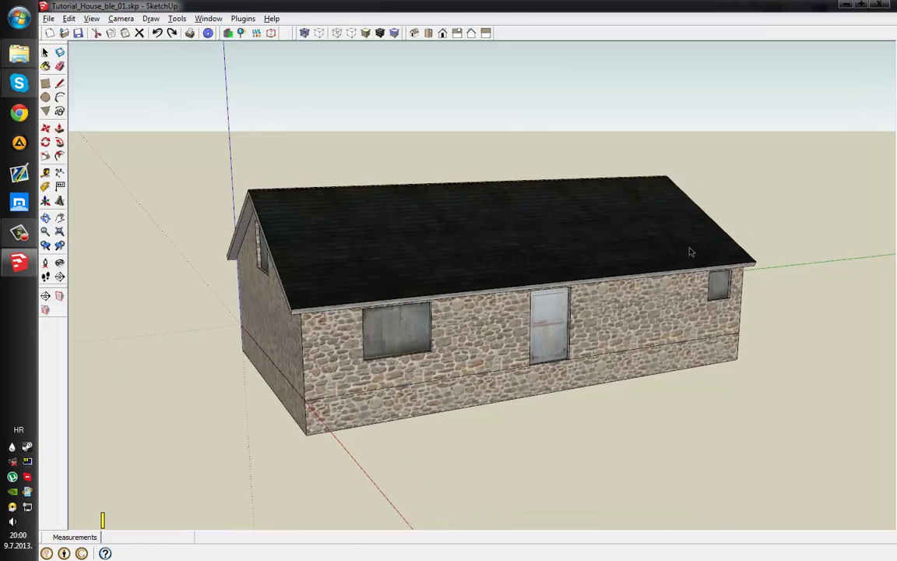
pyautogui.moveTo(689, 248); pyautogui.dragTo(228, 381, button='middle')
pyautogui.scroll(-5, 308, 346)
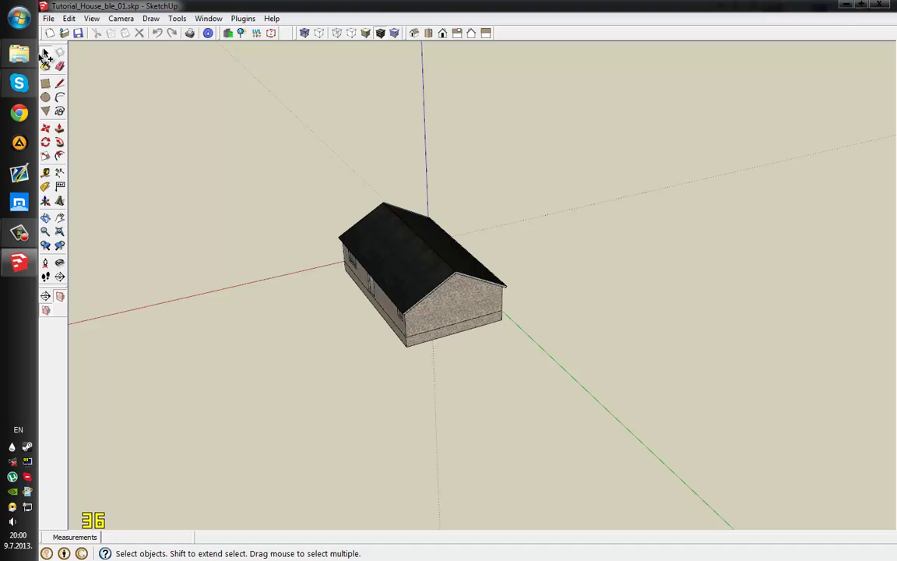
# - Select the entire house model and flip it along the red direction
pyautogui.hotkey('ctrl', 'a')
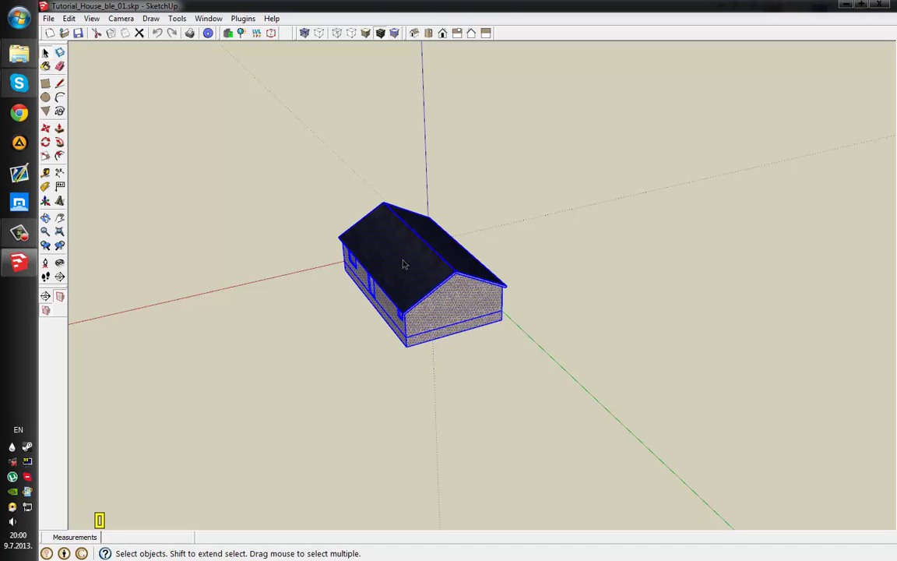
pyautogui.rightClick(403, 264)
pyautogui.moveTo(481, 416)
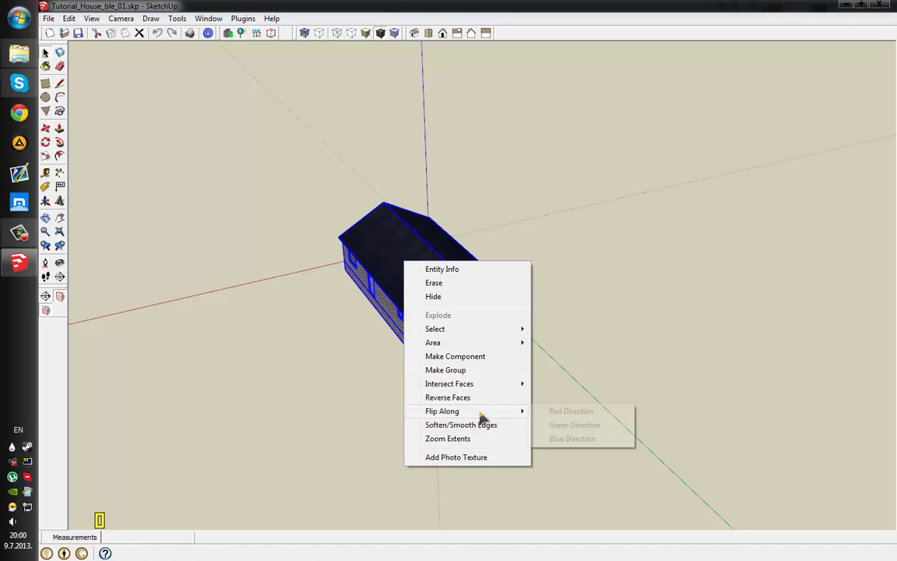
pyautogui.click(537, 412)
# - Check the flipped house from several sides, and close SketchUp with the changes saved
pyautogui.press('o')
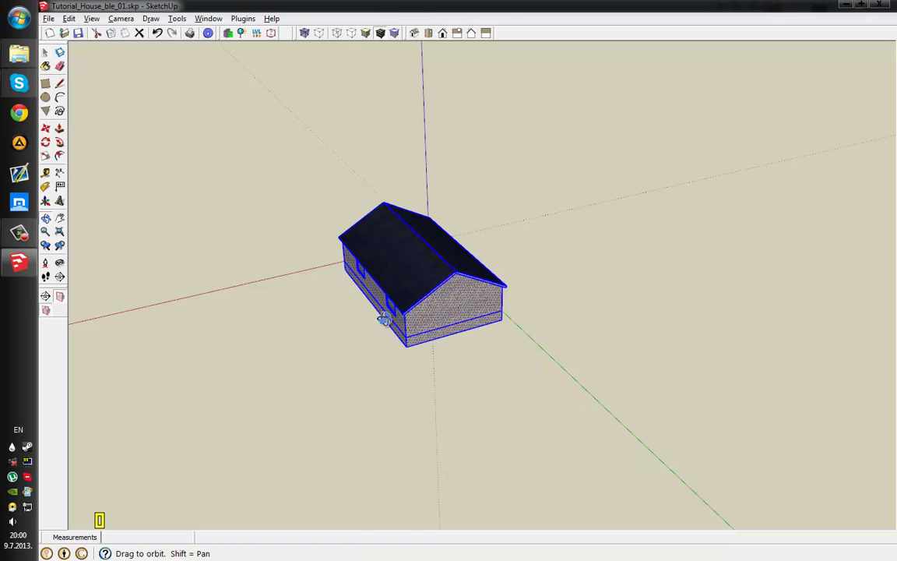
pyautogui.moveTo(384, 318); pyautogui.dragTo(751, 360, button='middle')
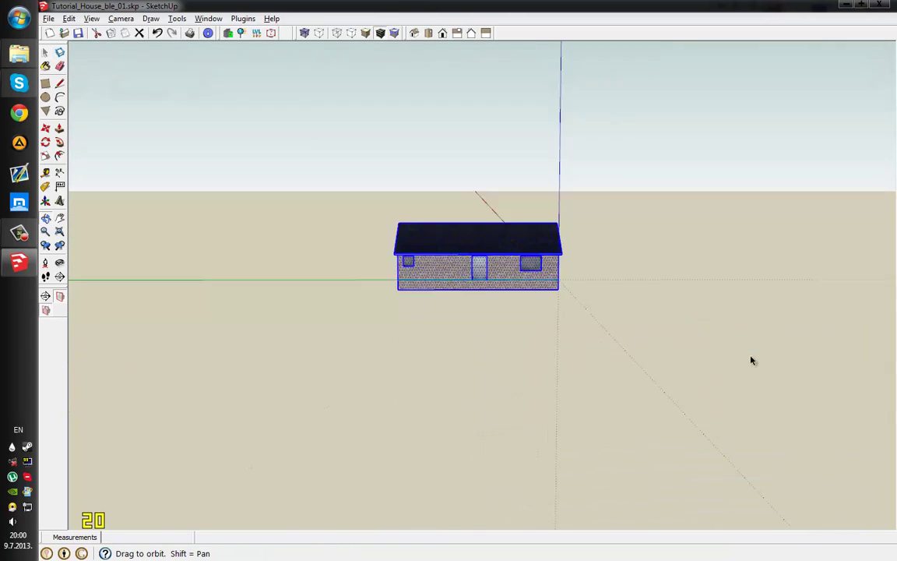
pyautogui.moveTo(752, 361); pyautogui.dragTo(398, 270)
pyautogui.press('space')
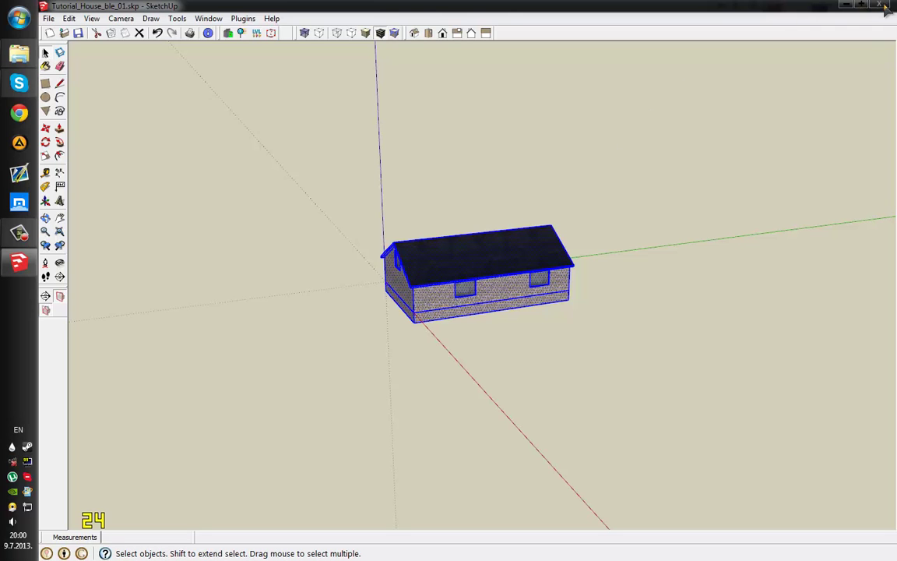
pyautogui.click(535, 377)
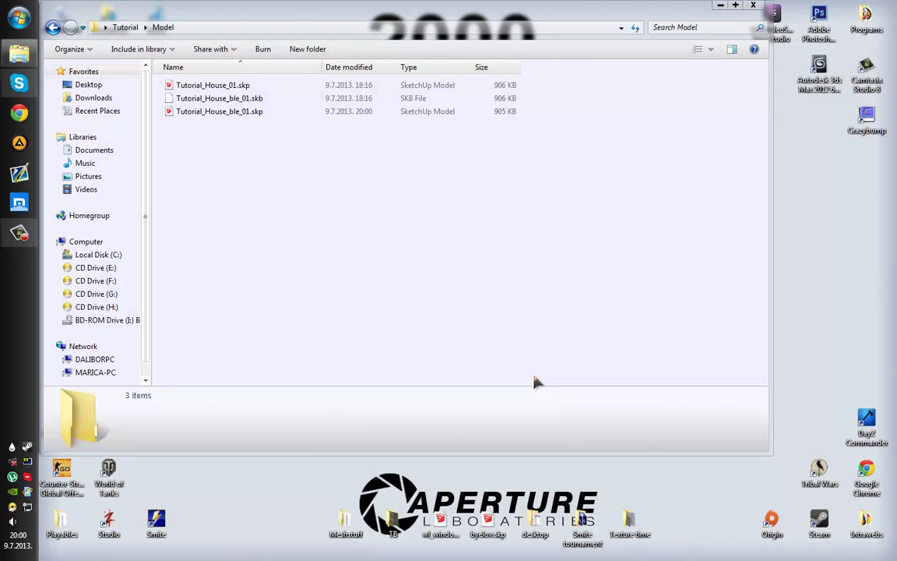
# - Delete the backup file Tutorial_House_ble_01.skb from the Model folder
pyautogui.moveTo(710, 196); pyautogui.dragTo(187, 31)
pyautogui.click(332, 155)
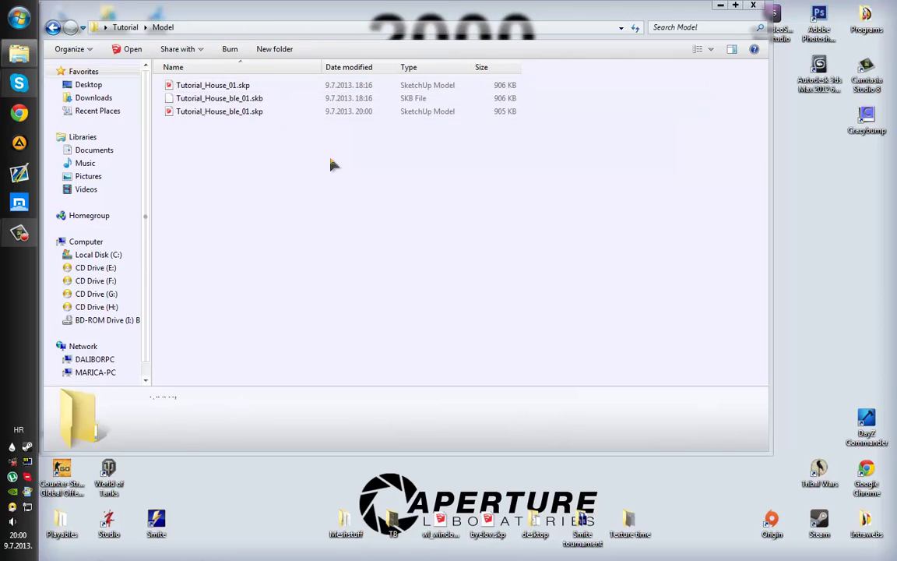
pyautogui.click(257, 101)
pyautogui.press('Delete')
pyautogui.press('Return')
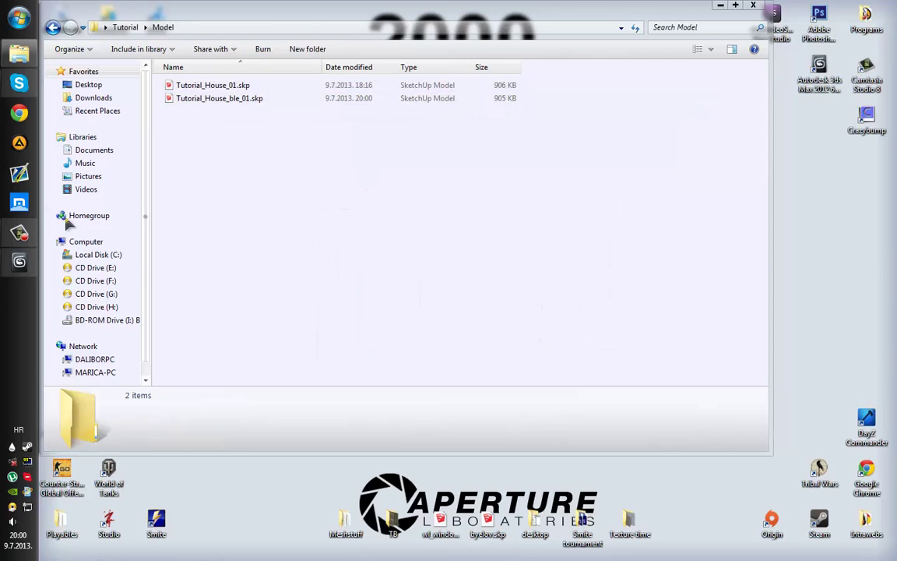
pyautogui.click(564, 334)
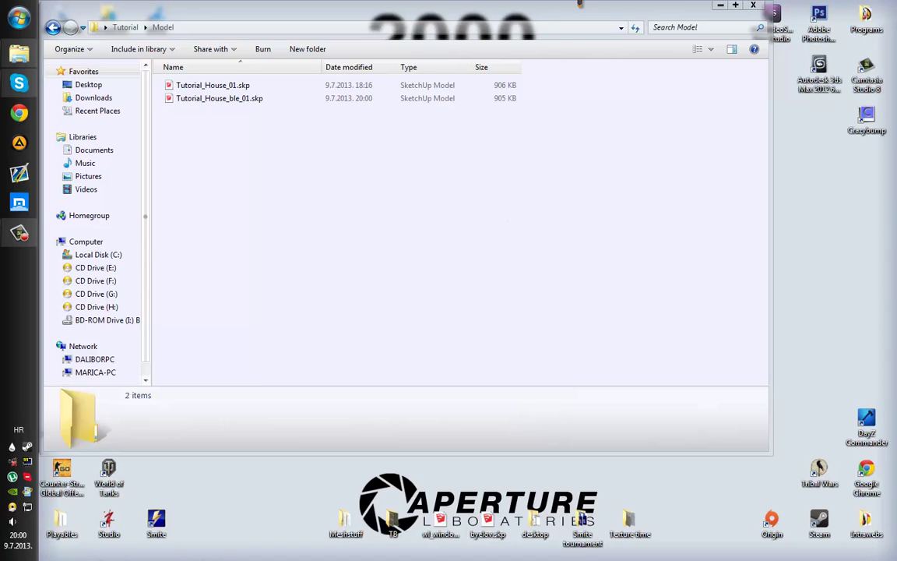
pyautogui.doubleClick(566, 13)
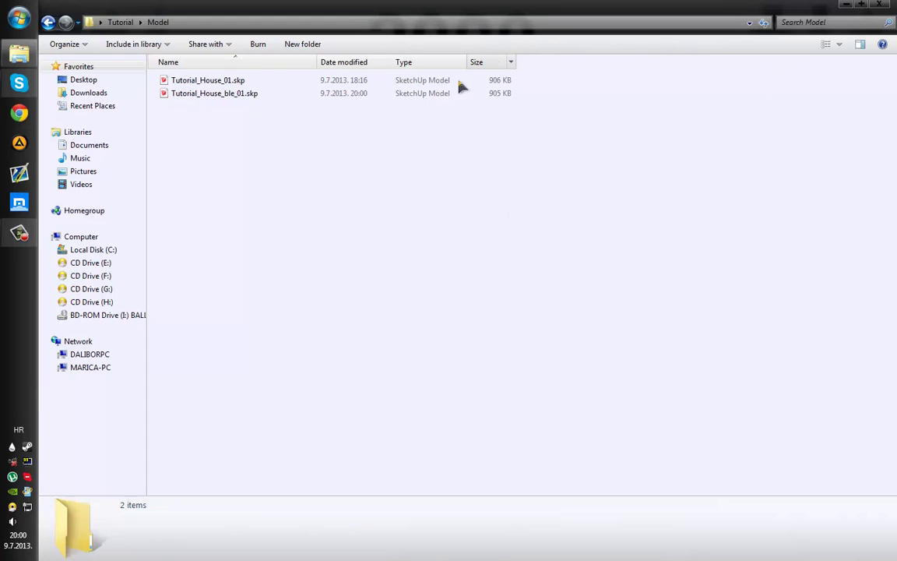
pyautogui.moveTo(545, 140); pyautogui.dragTo(156, 79)
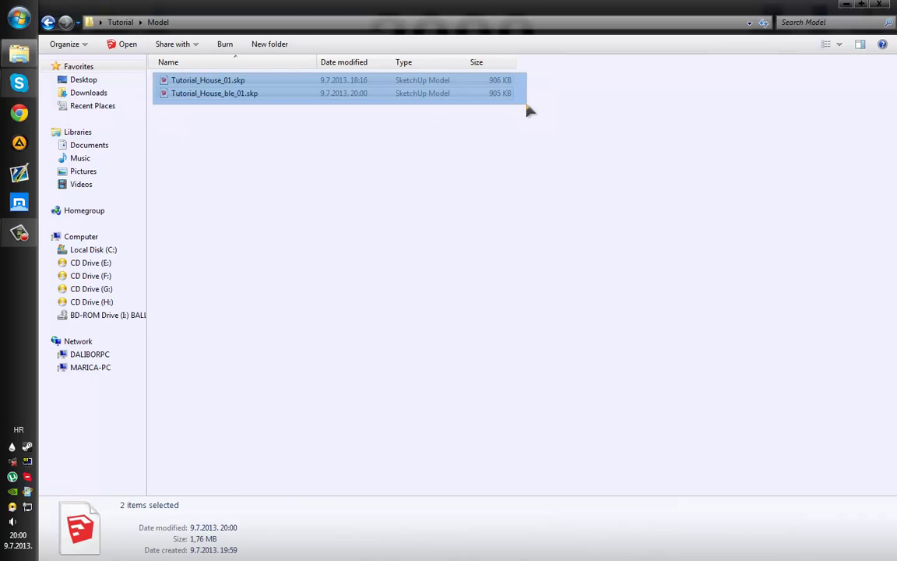
pyautogui.moveTo(526, 111); pyautogui.dragTo(155, 76)
pyautogui.click(269, 184)
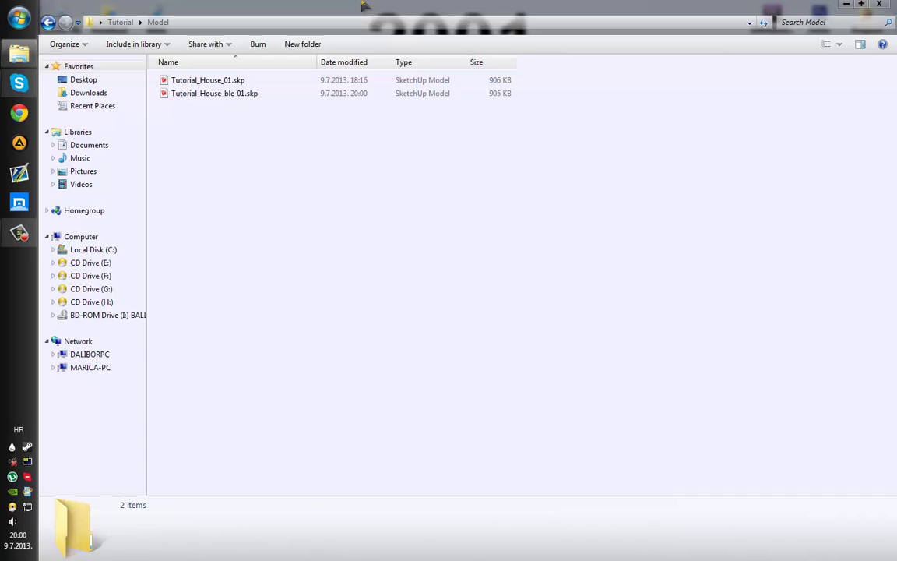
pyautogui.moveTo(336, 6)
pyautogui.mouseDown()
pyautogui.moveTo(341, 505)
pyautogui.moveTo(344, 4)
pyautogui.mouseUp()
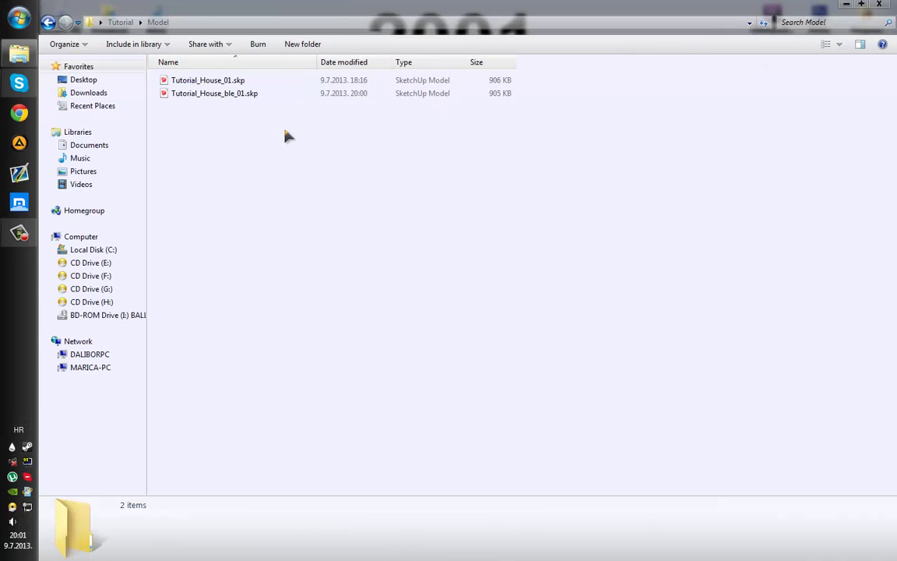
pyautogui.moveTo(287, 134); pyautogui.dragTo(231, 95)
pyautogui.click(233, 128)
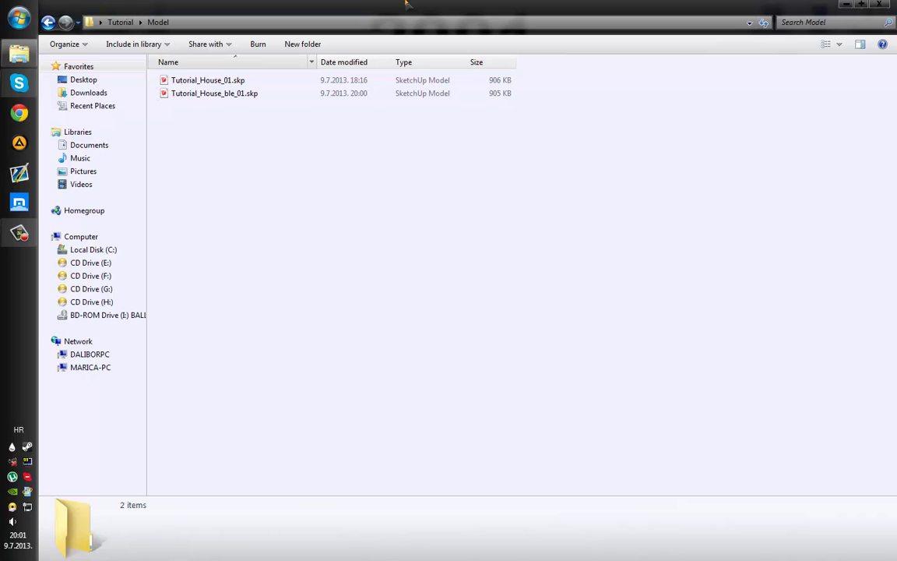
pyautogui.moveTo(406, 4); pyautogui.dragTo(429, 3)
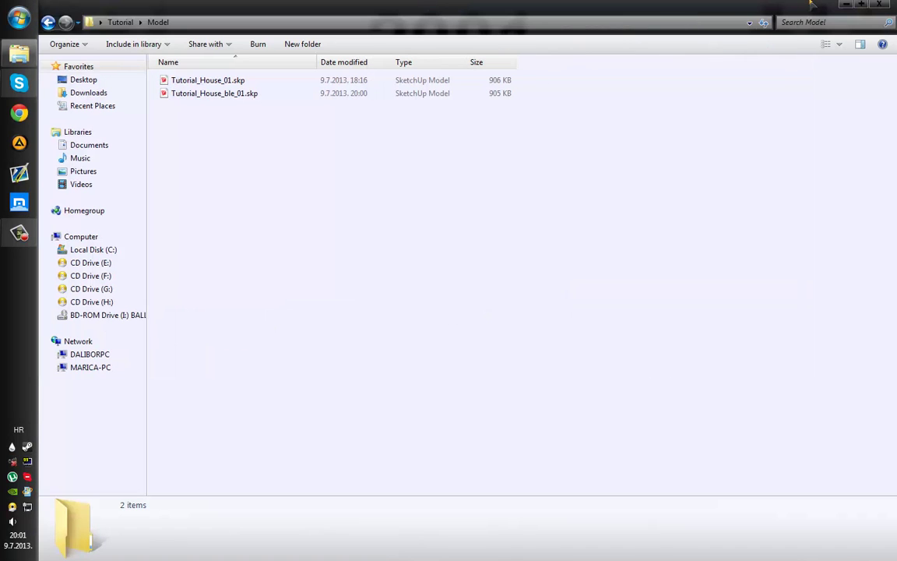
# - Minimize the folder window and switch to 3ds Max, starting a new empty scene from its welcome screen
pyautogui.click(845, 4)
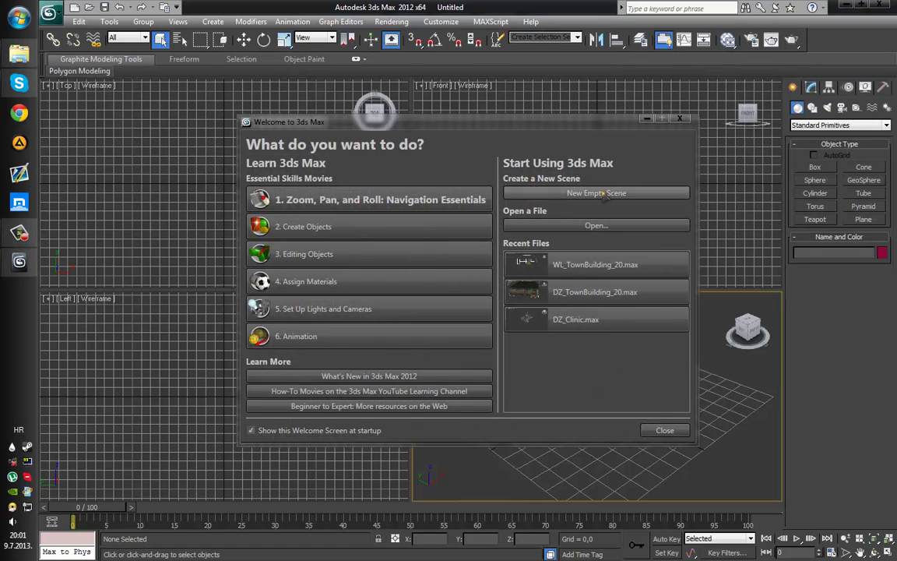
pyautogui.click(604, 192)
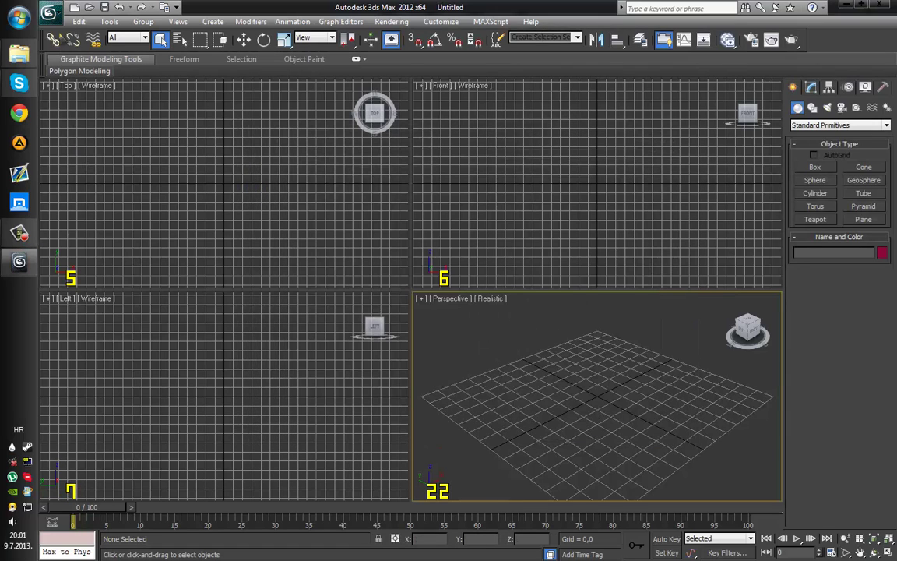
# - Import the SketchUp model Tutorial_House_01.skp from the Tutorial folder's Model subfolder, keeping the given import options
pyautogui.click(48, 11)
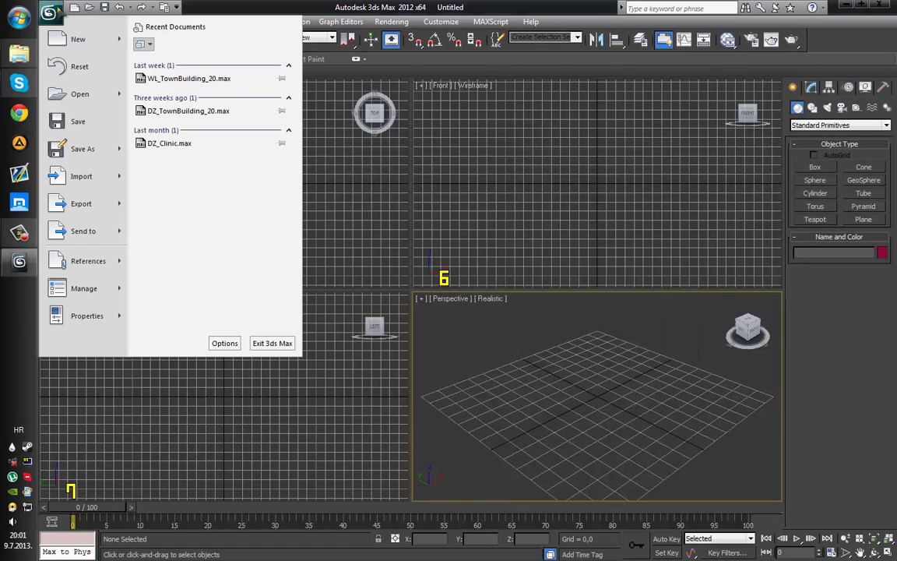
pyautogui.click(104, 184)
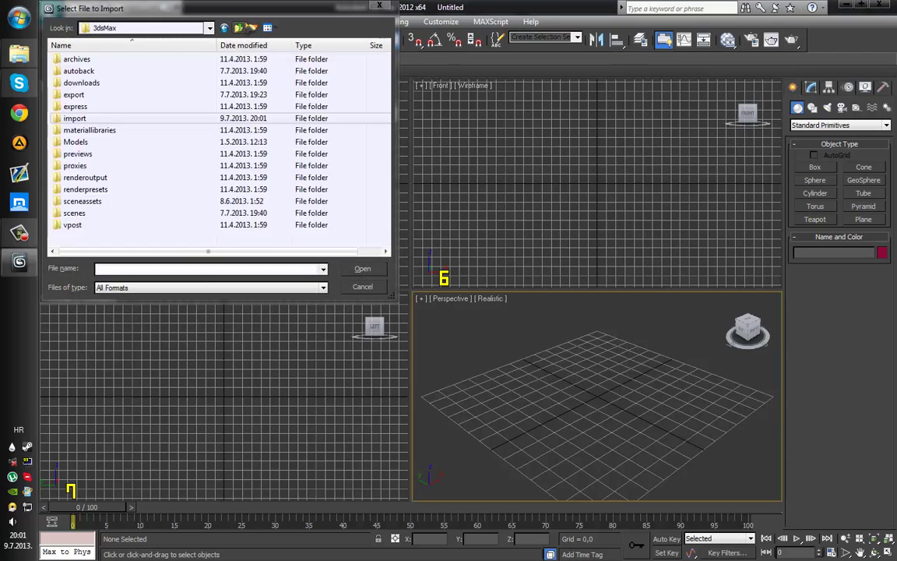
pyautogui.click(243, 27)
pyautogui.click(243, 28)
pyautogui.click(243, 27)
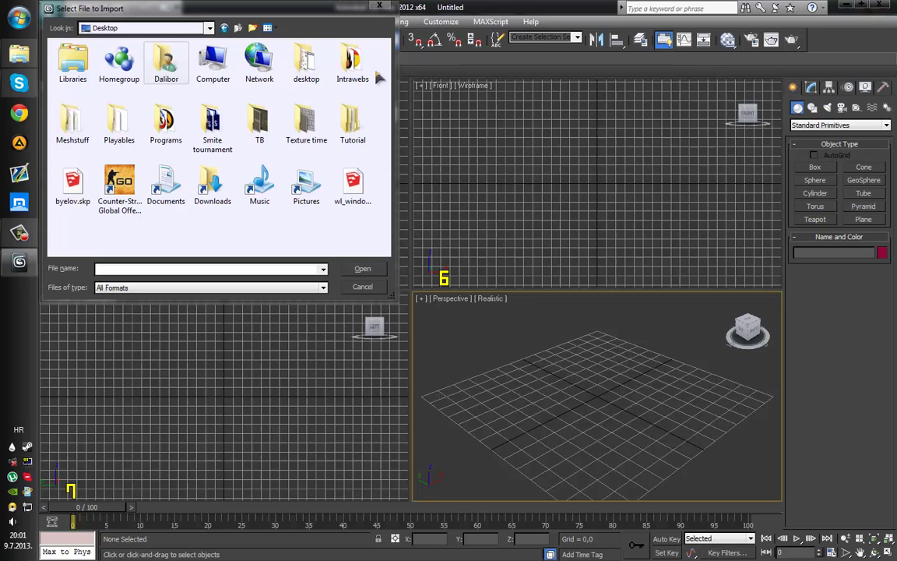
pyautogui.doubleClick(353, 125)
pyautogui.doubleClick(106, 90)
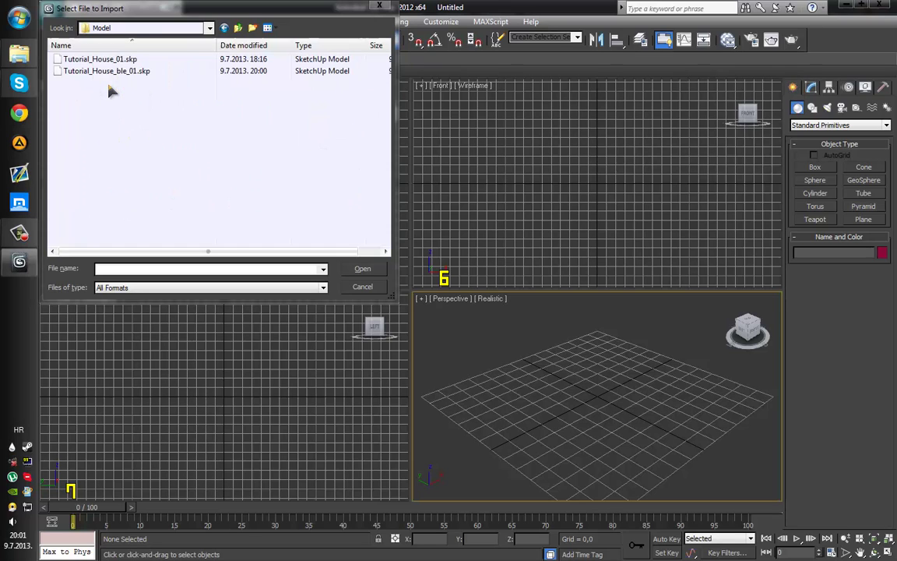
pyautogui.doubleClick(128, 61)
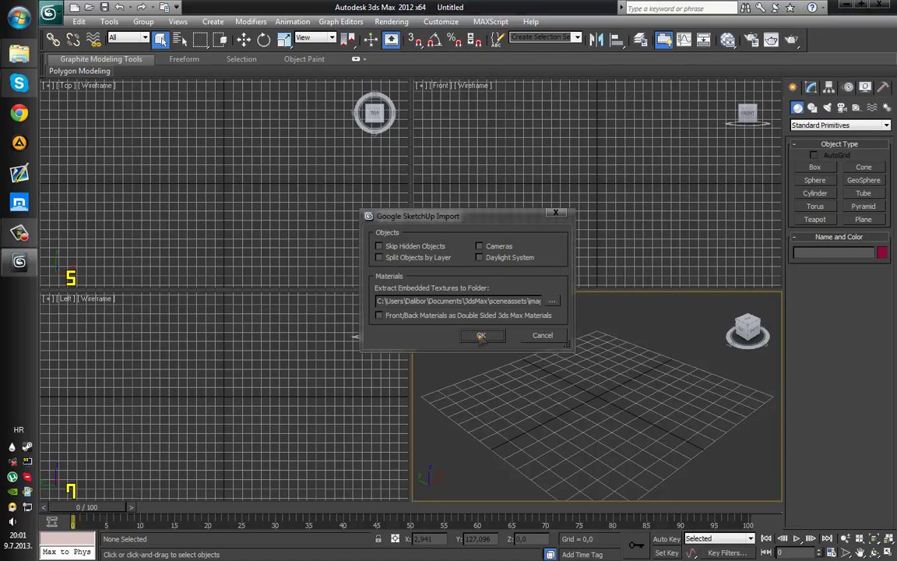
pyautogui.click(480, 335)
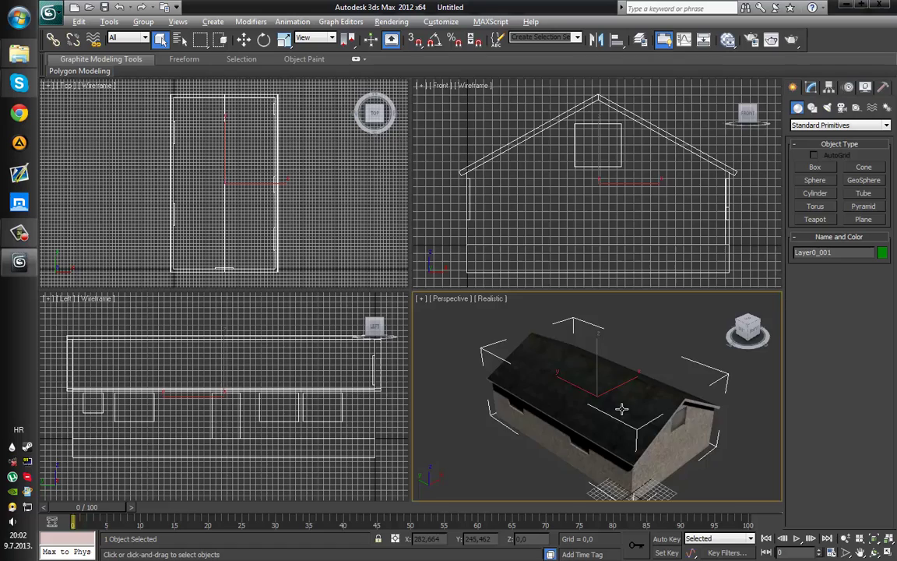
# - Draw a reference box about 27 long, 223 wide and 66 high beside the house's door
pyautogui.keyDown('alt'); pyautogui.moveTo(622, 409); pyautogui.dragTo(580, 425, button='middle'); pyautogui.keyUp('alt')
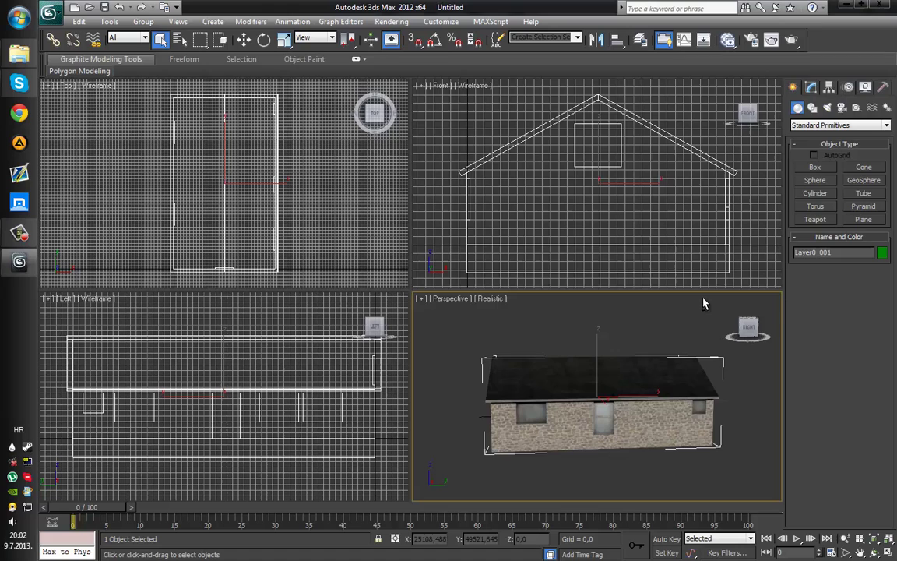
pyautogui.click(815, 167)
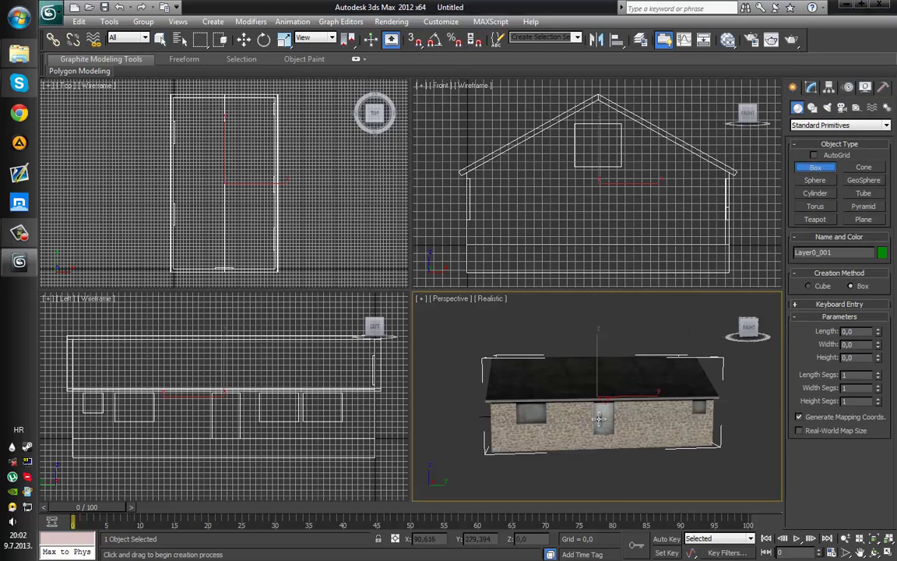
pyautogui.moveTo(618, 431); pyautogui.dragTo(624, 434)
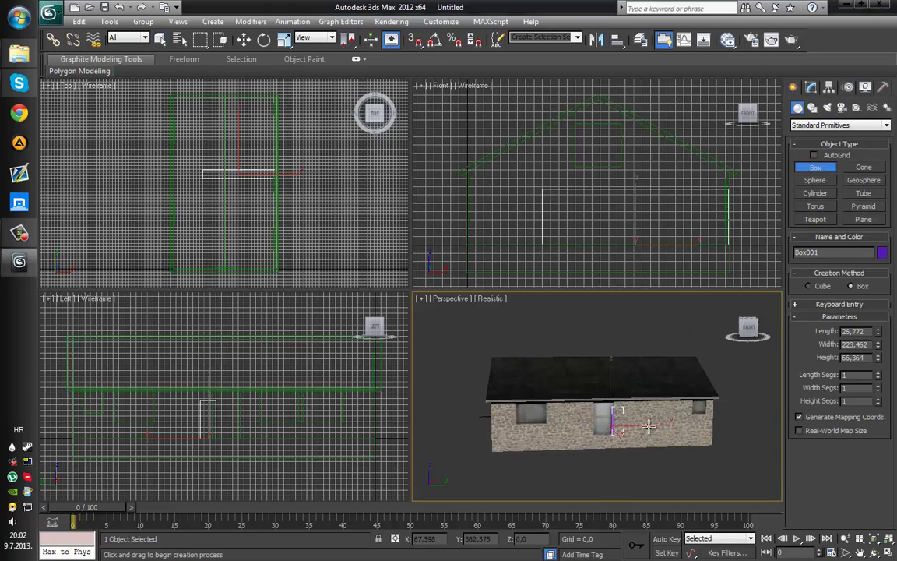
# - Set the reference box's length, width and height to 2 each
pyautogui.click(857, 331)
pyautogui.write('2')
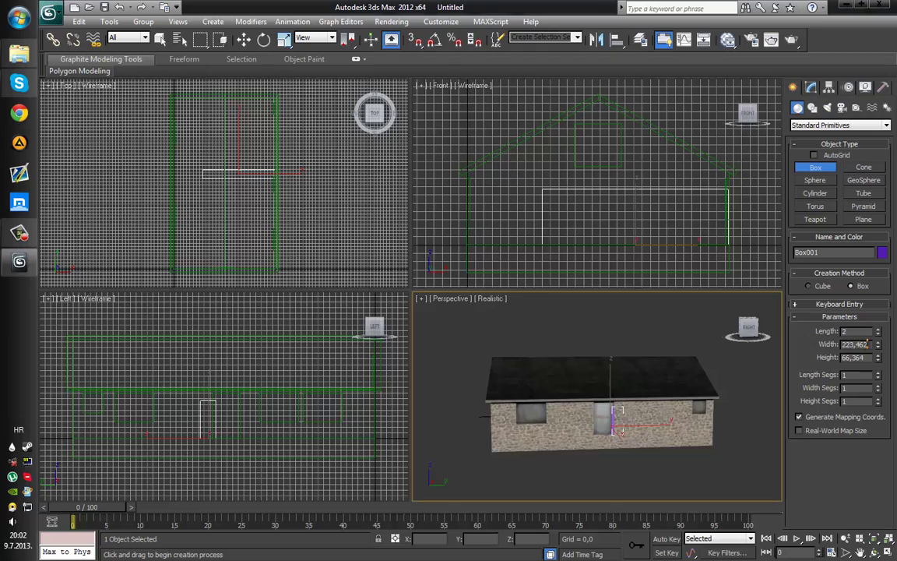
pyautogui.click(865, 344)
pyautogui.write('2')
pyautogui.press('Tab')
pyautogui.write('2')
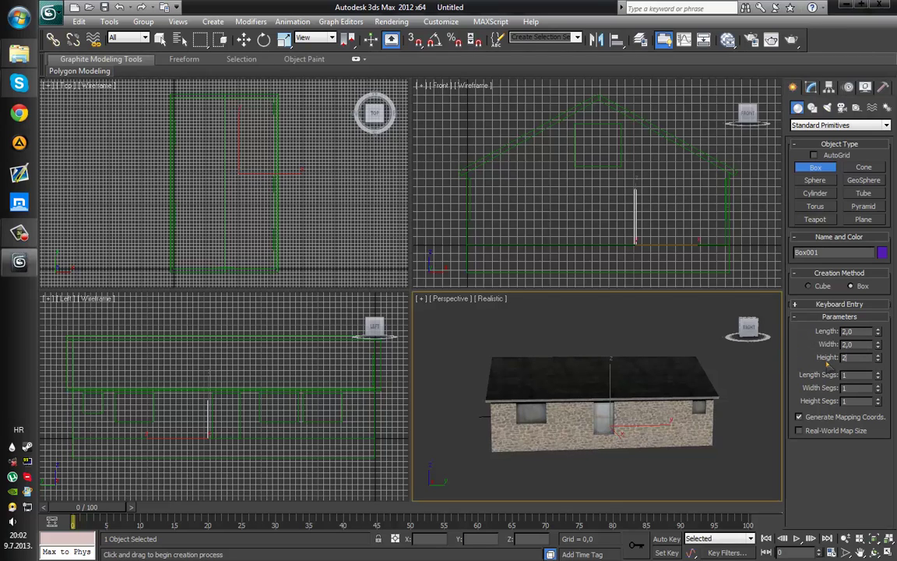
pyautogui.press('Return')
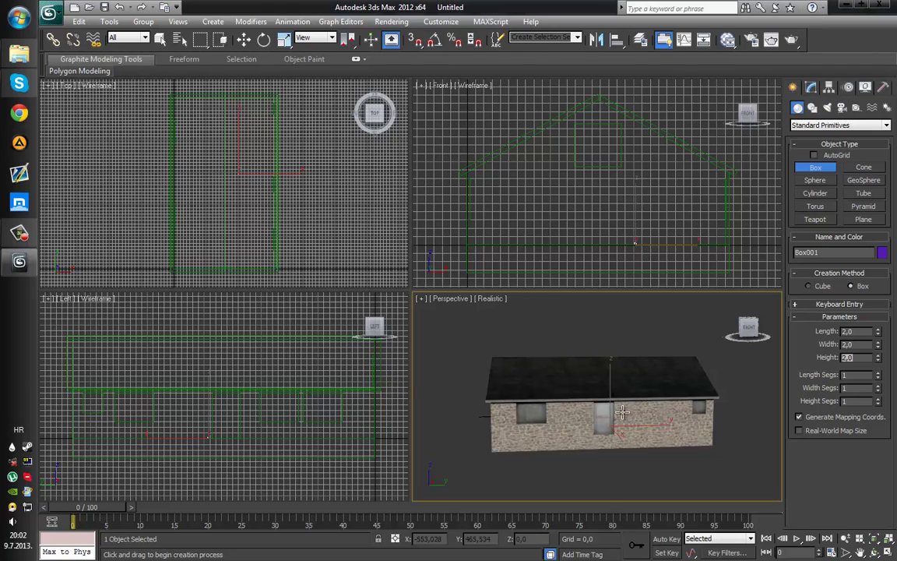
# - Move the small box along X out in front of the house and compare its size with the door and walls
pyautogui.click(244, 40)
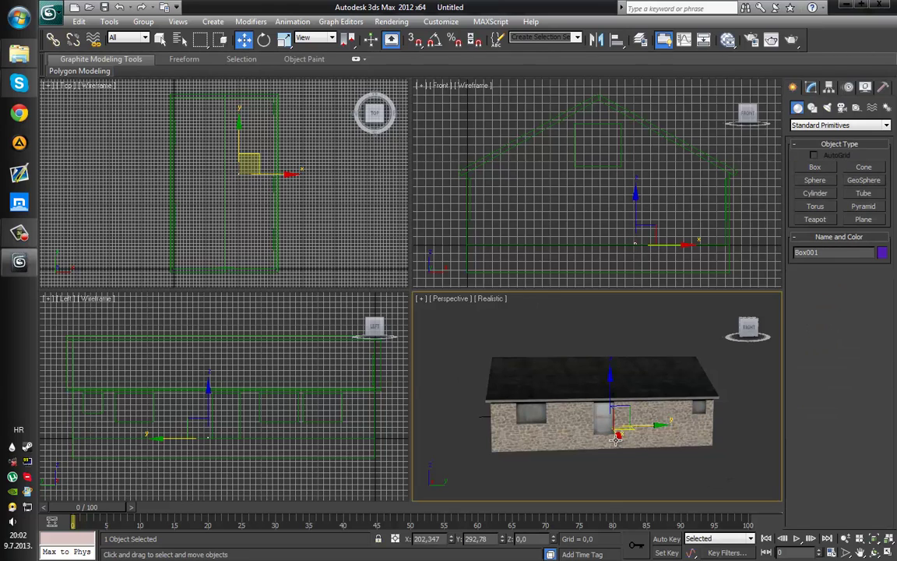
pyautogui.moveTo(616, 439); pyautogui.dragTo(640, 426)
pyautogui.press('z')
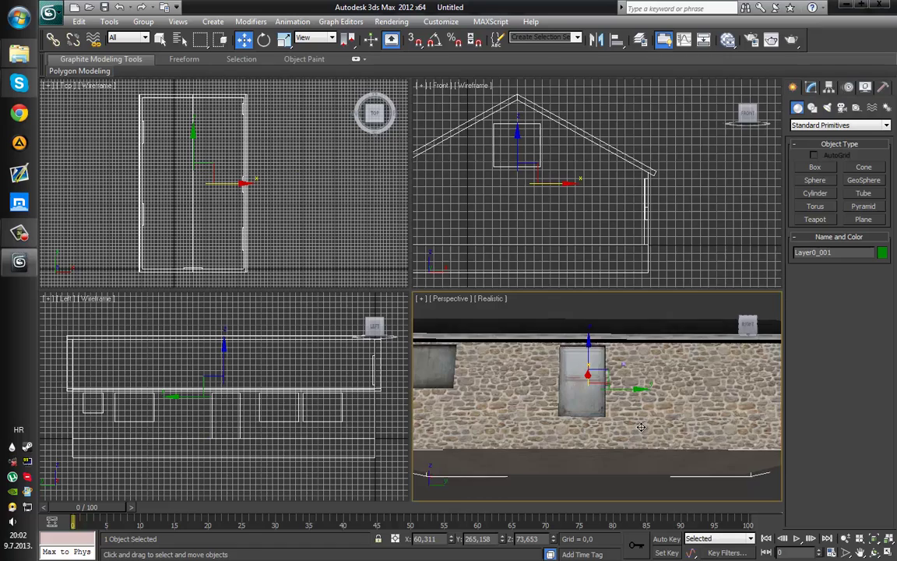
pyautogui.keyDown('alt'); pyautogui.moveTo(641, 426); pyautogui.dragTo(654, 437, button='middle'); pyautogui.keyUp('alt')
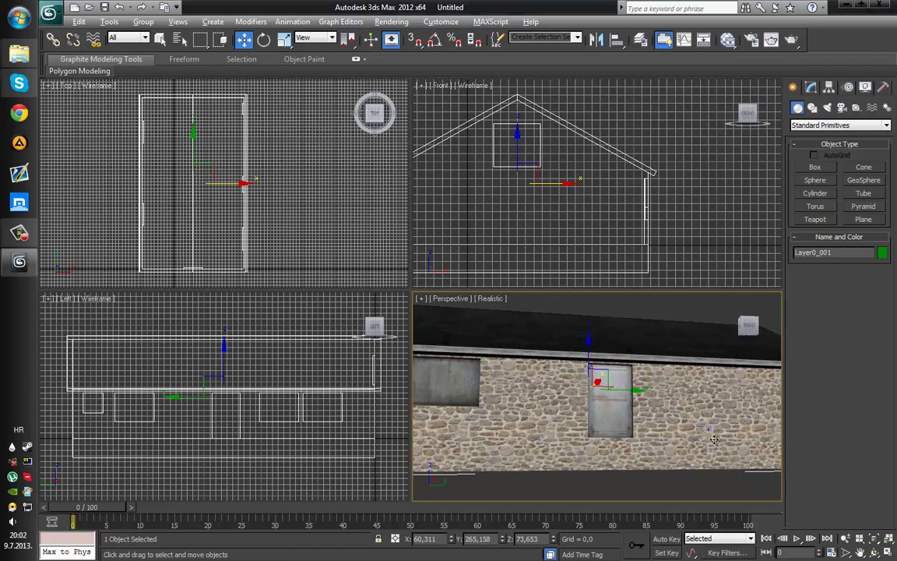
pyautogui.keyDown('alt'); pyautogui.moveTo(714, 439); pyautogui.dragTo(596, 426, button='middle'); pyautogui.keyUp('alt')
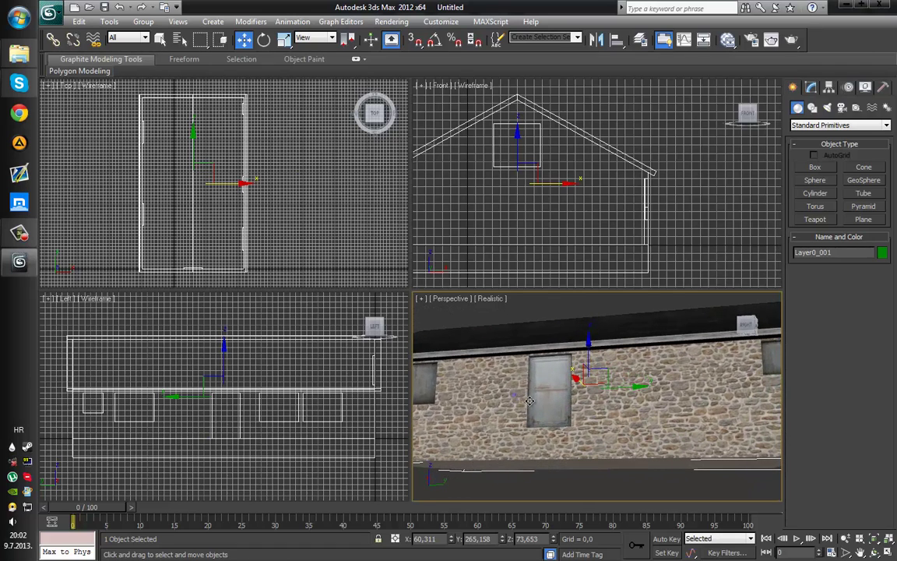
pyautogui.scroll(-10, 557, 373)
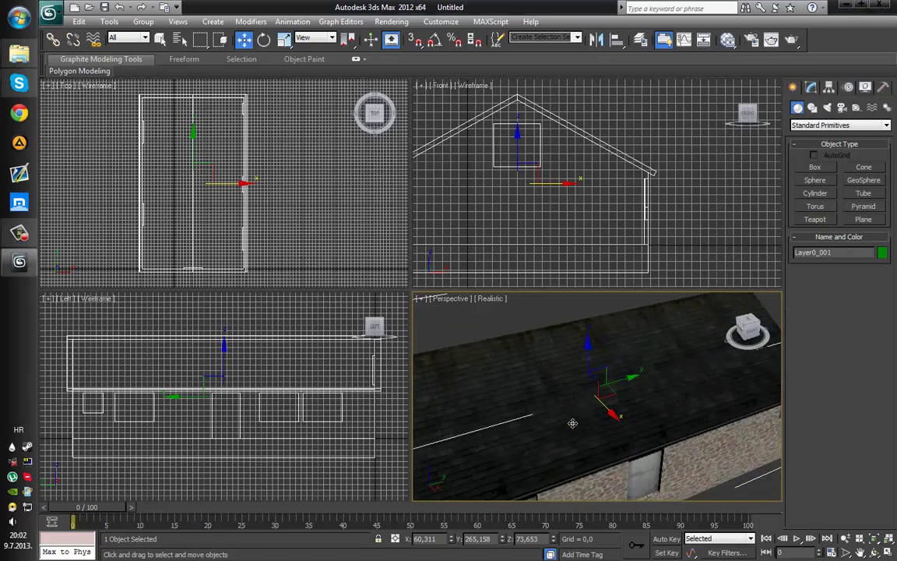
pyautogui.scroll(3, 614, 417)
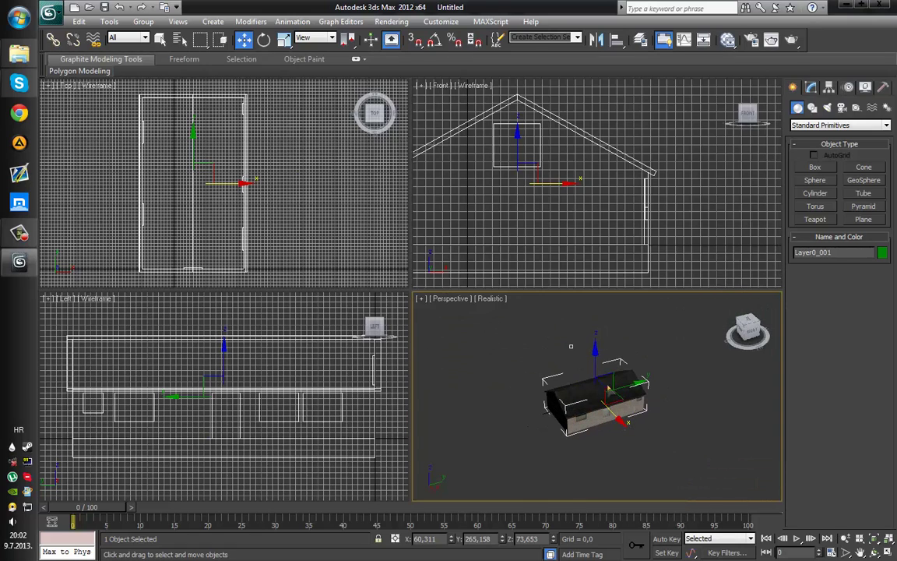
# - Select the small reference box in front of the house and delete it
pyautogui.moveTo(571, 346); pyautogui.dragTo(663, 434)
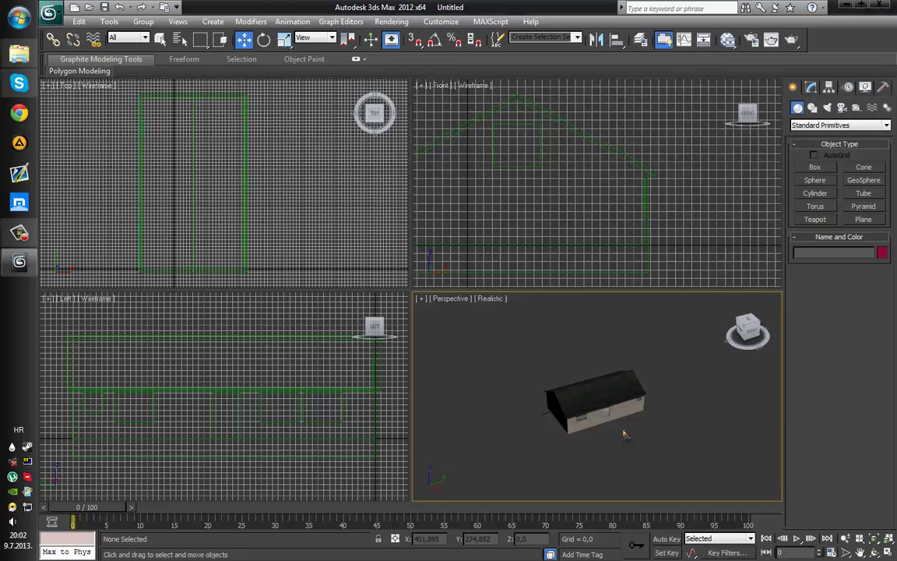
pyautogui.click(633, 446)
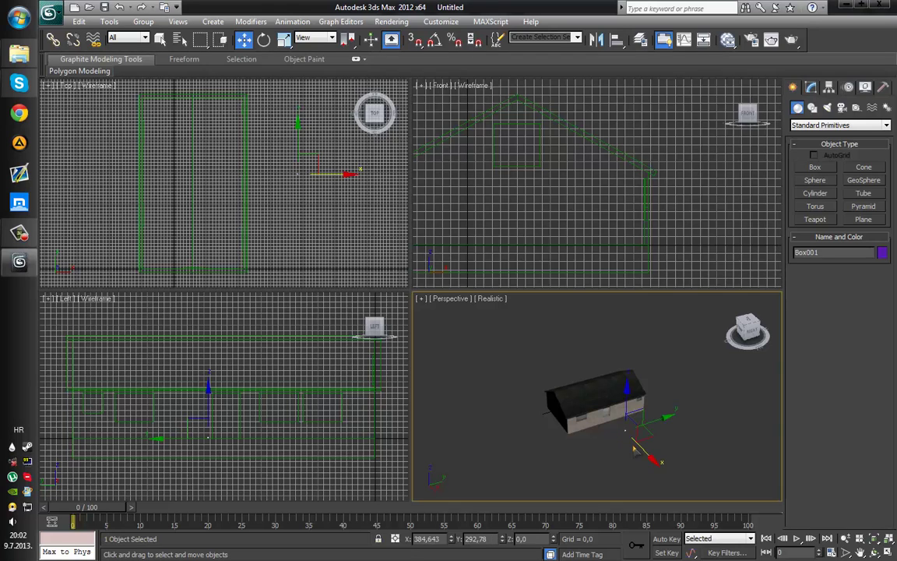
pyautogui.press('Delete')
# - Select the house and restore the rotated orthographic viewport to the Left view
pyautogui.click(612, 396)
pyautogui.keyDown('alt'); pyautogui.moveTo(627, 418); pyautogui.dragTo(597, 411, button='middle'); pyautogui.keyUp('alt')
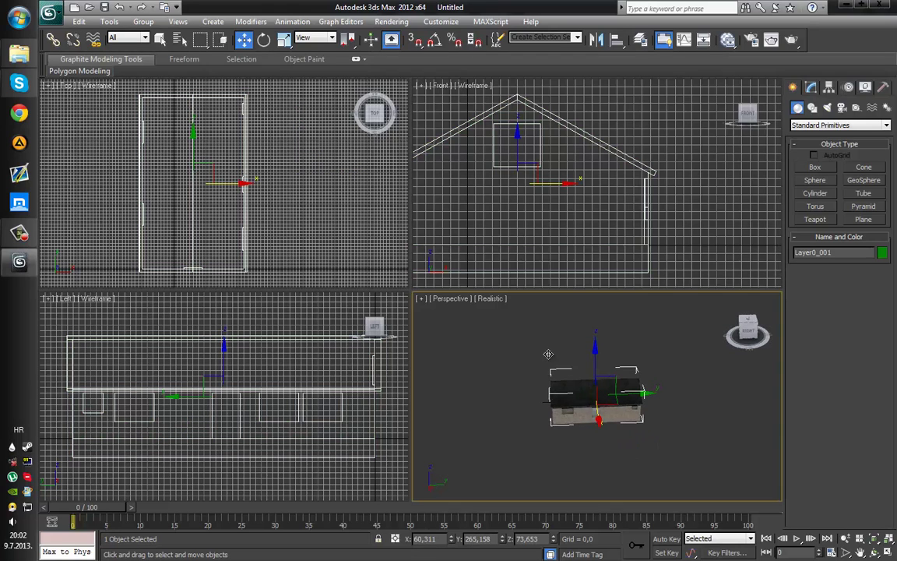
pyautogui.keyDown('alt'); pyautogui.moveTo(169, 306); pyautogui.dragTo(289, 384, button='middle'); pyautogui.keyUp('alt')
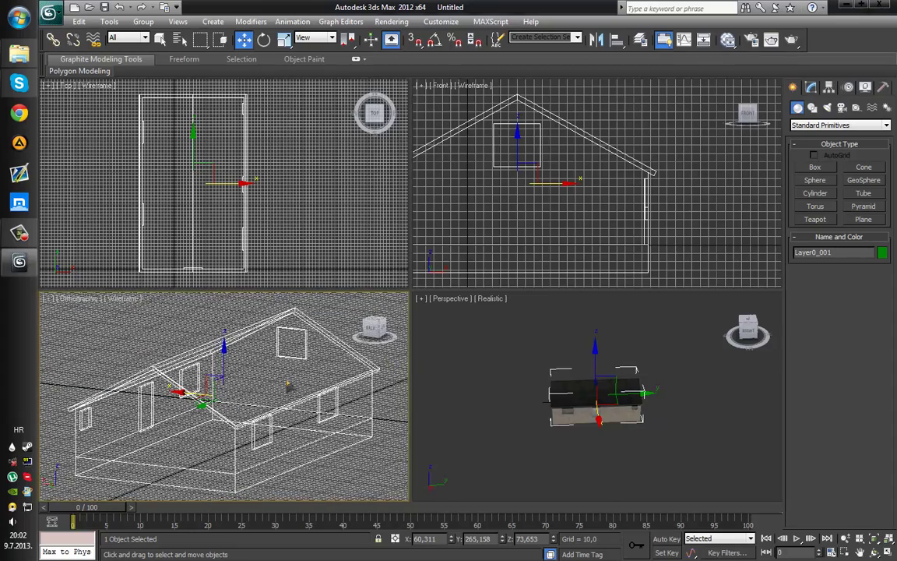
pyautogui.click(92, 305)
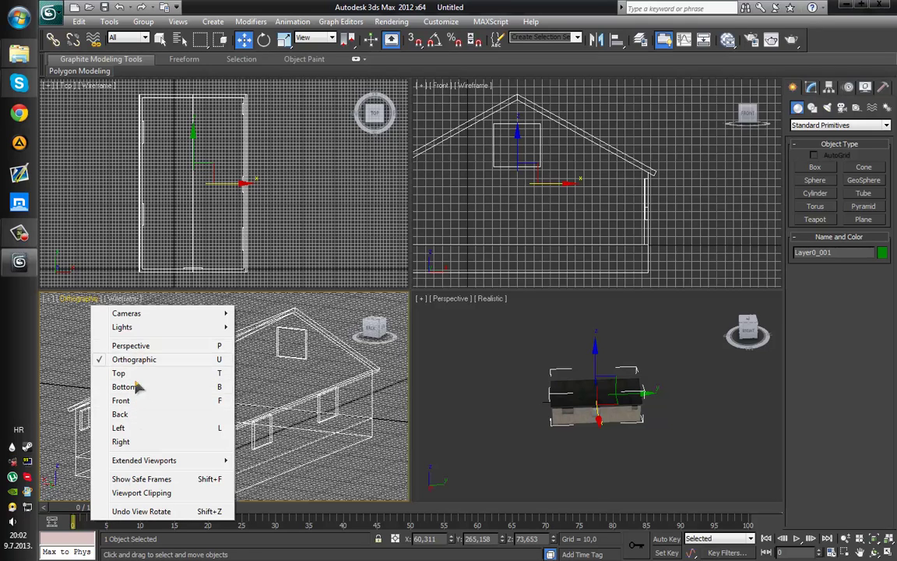
pyautogui.click(140, 430)
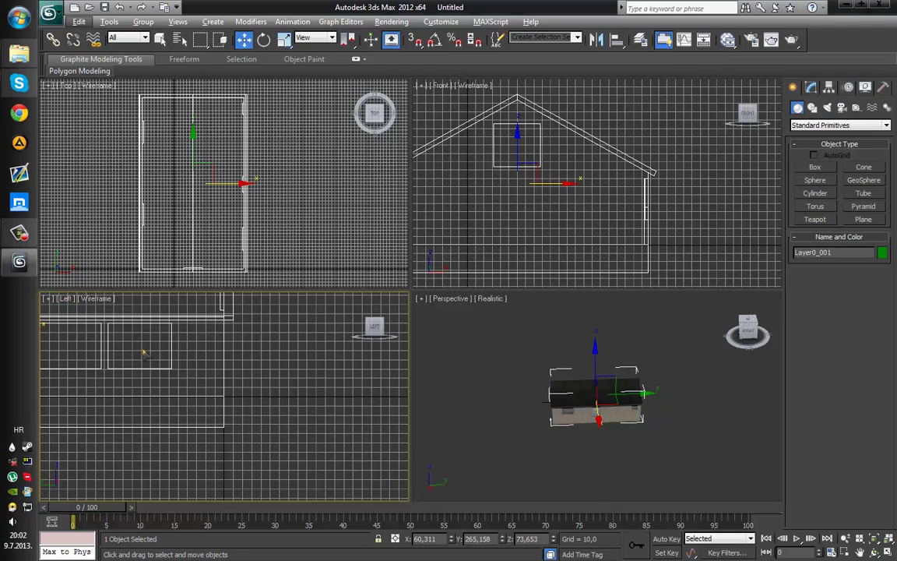
pyautogui.moveTo(133, 319); pyautogui.dragTo(205, 374, button='middle')
pyautogui.moveTo(542, 405); pyautogui.dragTo(601, 402, button='middle')
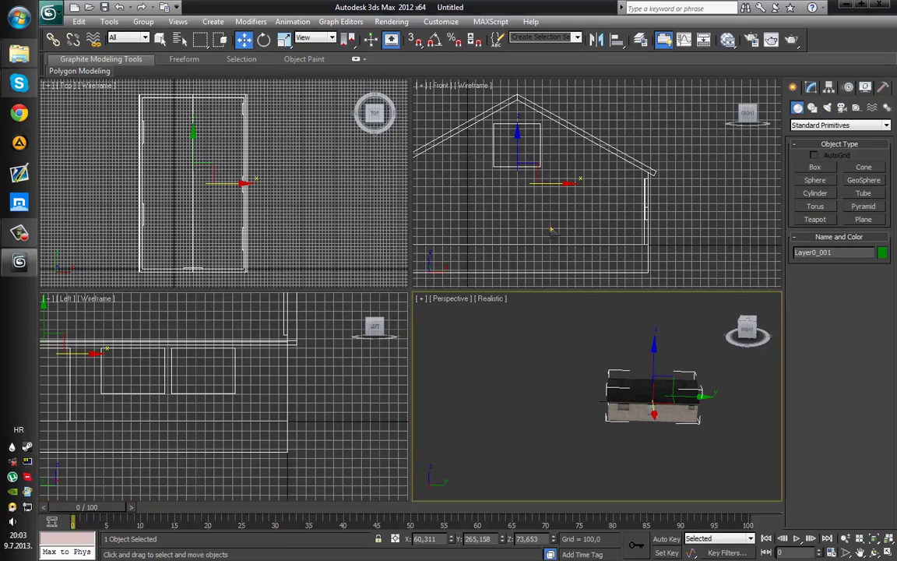
# - Scale the selected house down uniformly in two passes using offset transform values
pyautogui.click(284, 40)
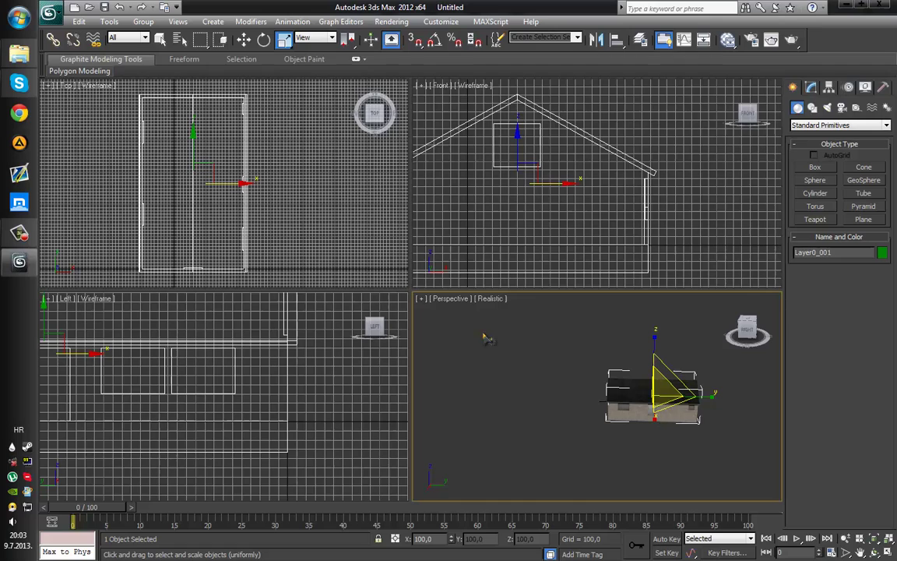
pyautogui.click(394, 540)
pyautogui.press('Return')
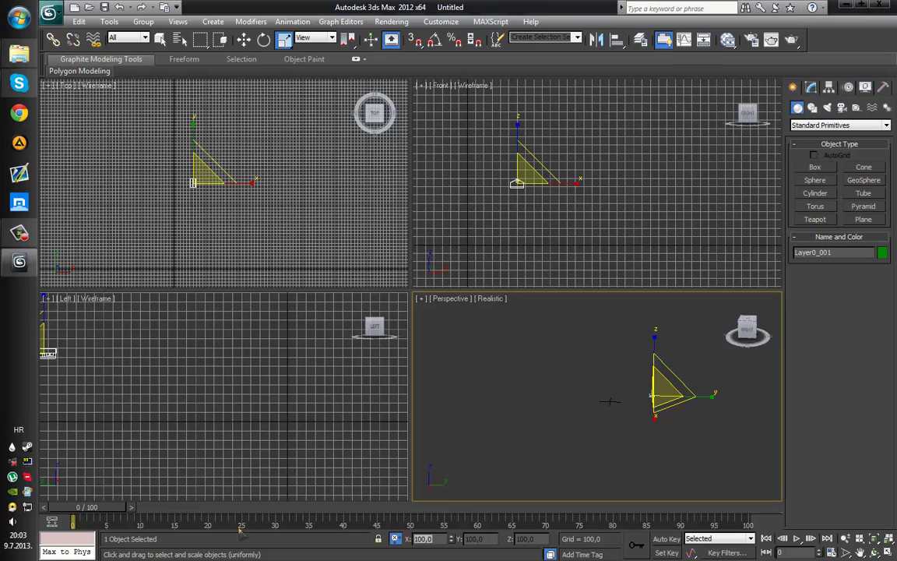
pyautogui.press('Return')
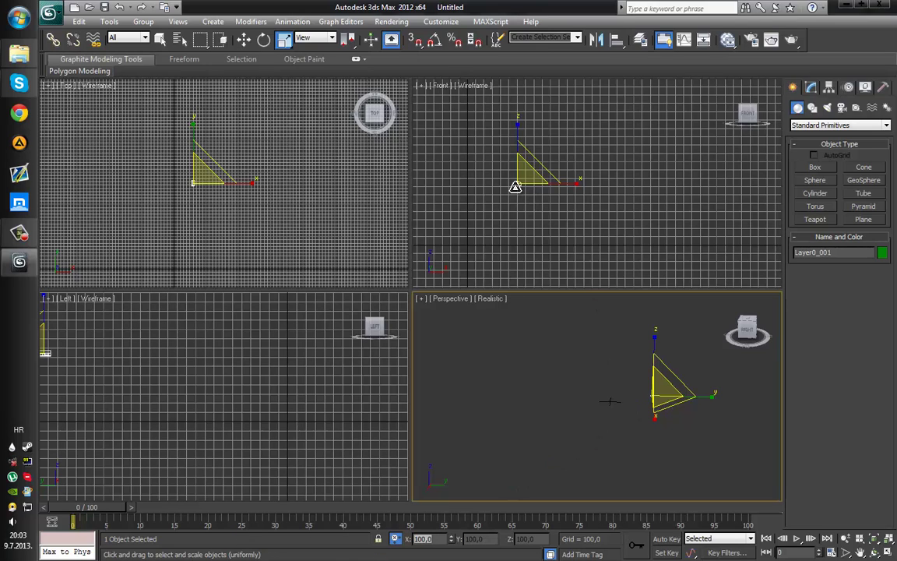
# - Move the scaled house in the Front view along both axes onto the grid origin
pyautogui.click(517, 184)
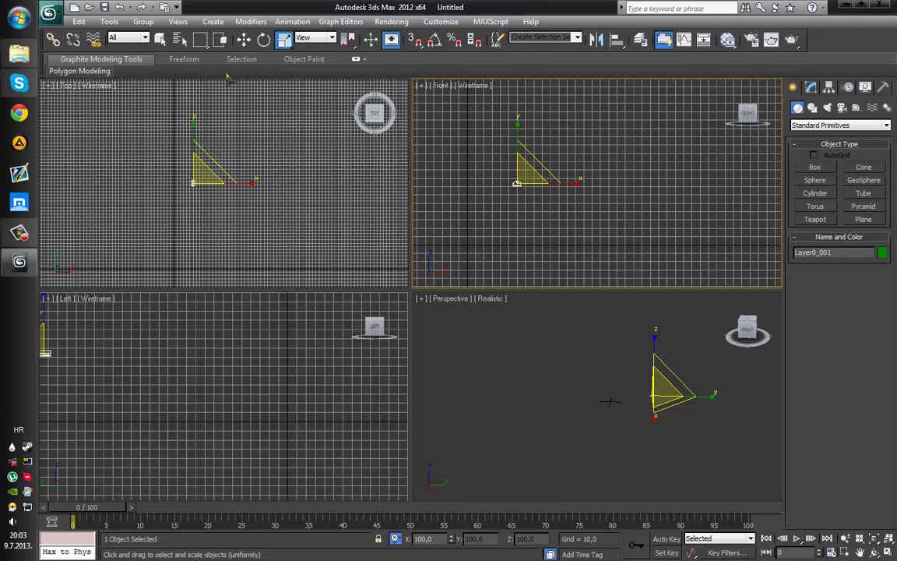
pyautogui.click(244, 39)
pyautogui.moveTo(535, 163); pyautogui.dragTo(486, 223)
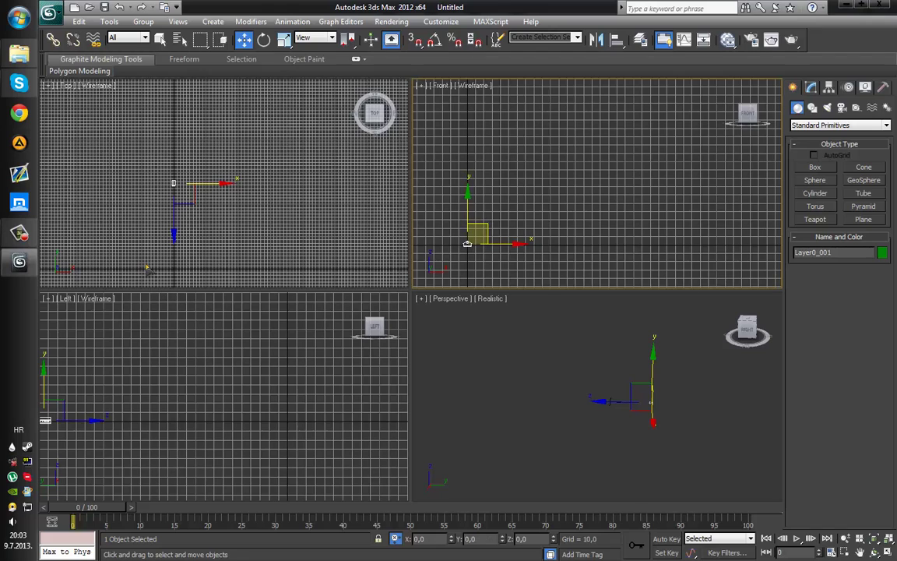
# - Move the house along Y in the Top view to the grid origin and check its placement in the Front view
pyautogui.click(176, 232)
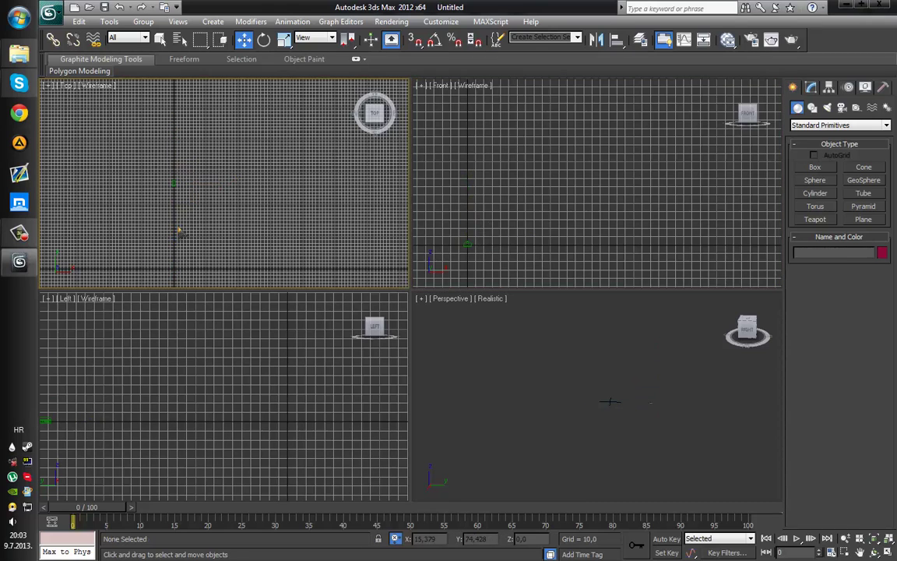
pyautogui.click(176, 186)
pyautogui.moveTo(175, 134); pyautogui.dragTo(176, 221)
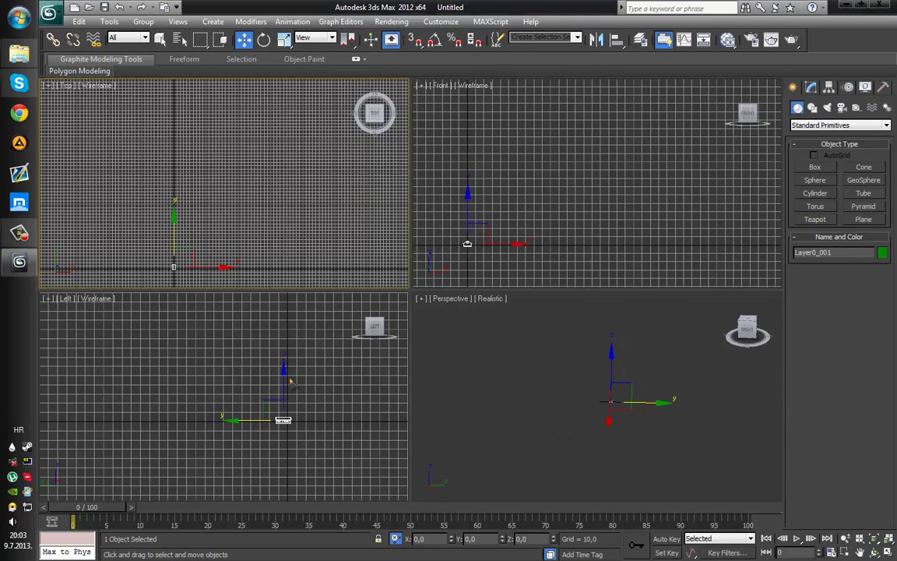
pyautogui.scroll(5, 519, 269)
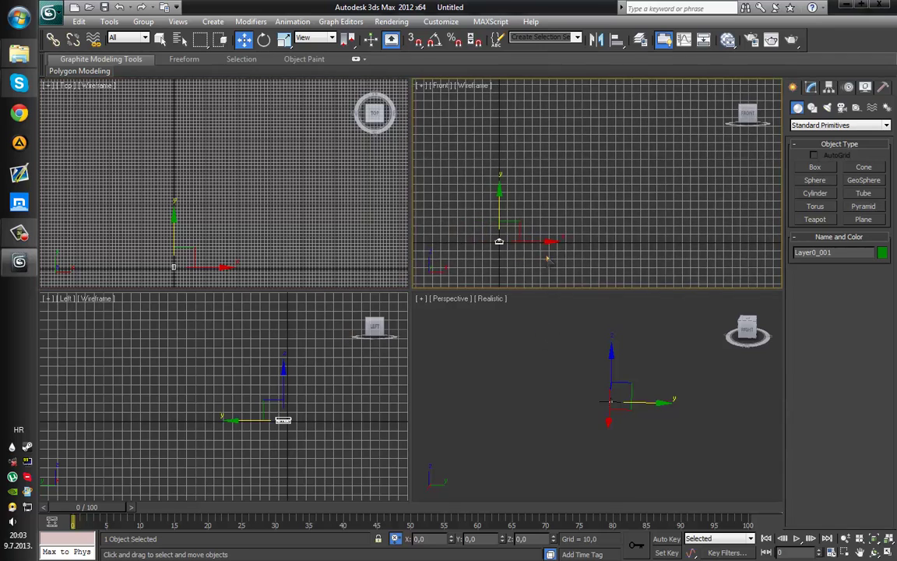
pyautogui.scroll(-5, 530, 214)
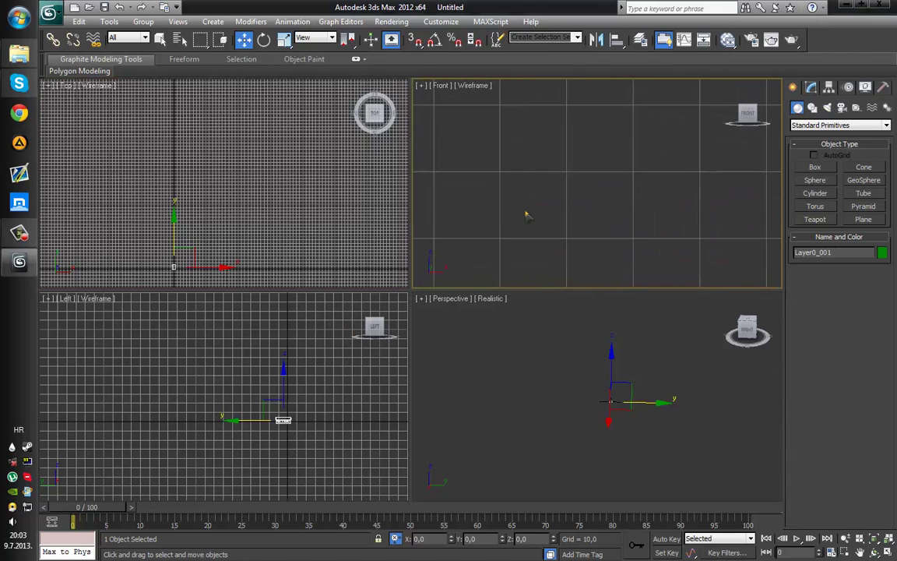
pyautogui.scroll(5, 590, 188)
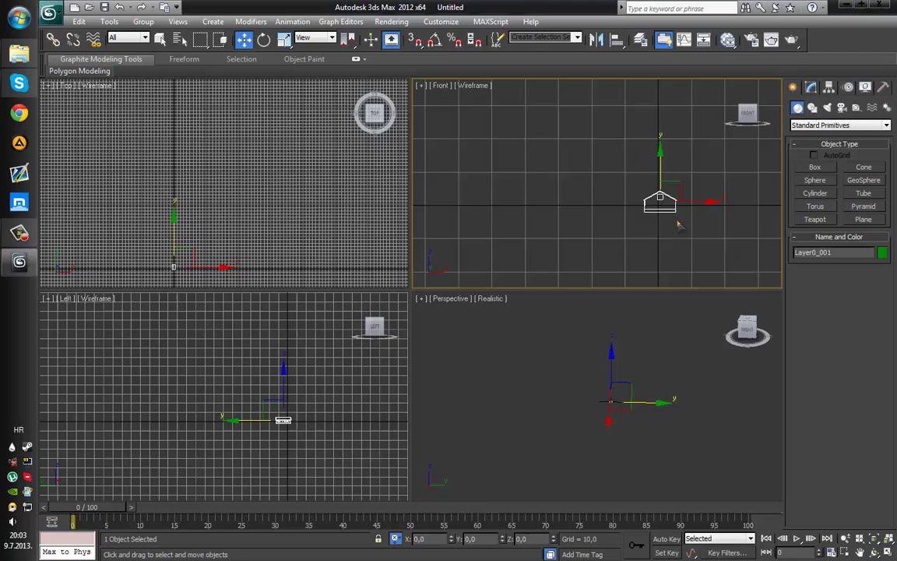
# - Raise the house along Y in the Front view until its floor line sits at the horizontal grid axis
pyautogui.scroll(4, 590, 175)
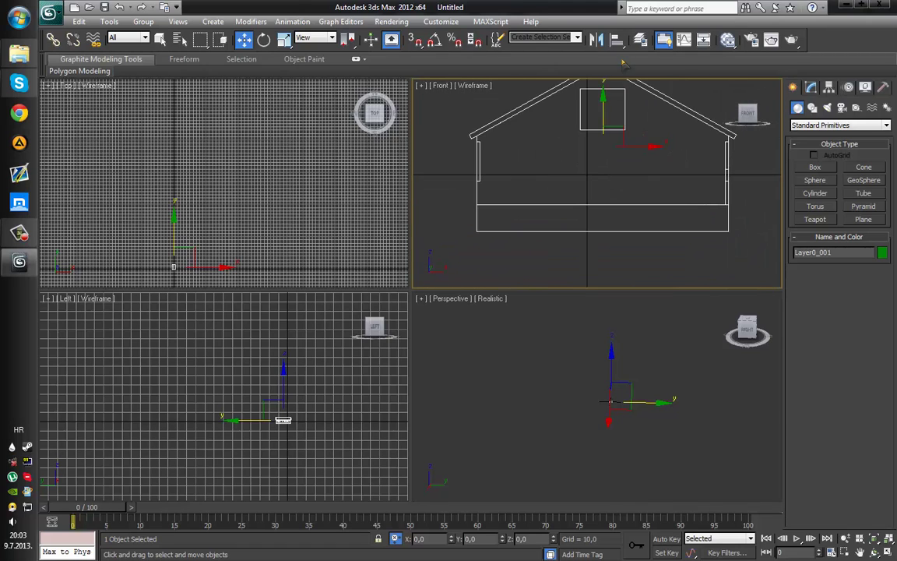
pyautogui.moveTo(601, 103); pyautogui.dragTo(609, 66)
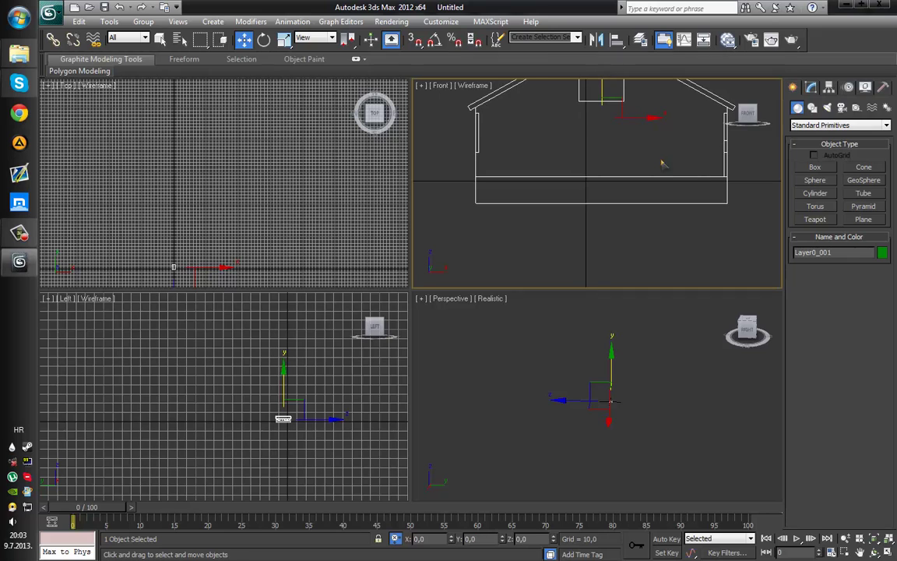
pyautogui.keyDown('alt'); pyautogui.moveTo(705, 180); pyautogui.dragTo(590, 173, button='middle'); pyautogui.keyUp('alt')
pyautogui.click(470, 91)
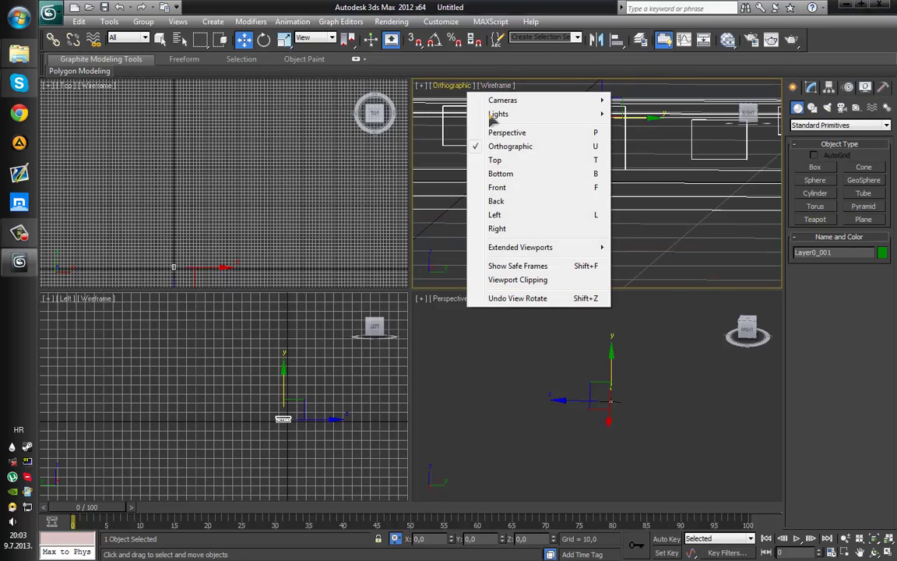
pyautogui.click(515, 189)
pyautogui.scroll(-5, 545, 163)
pyautogui.scroll(5, 538, 162)
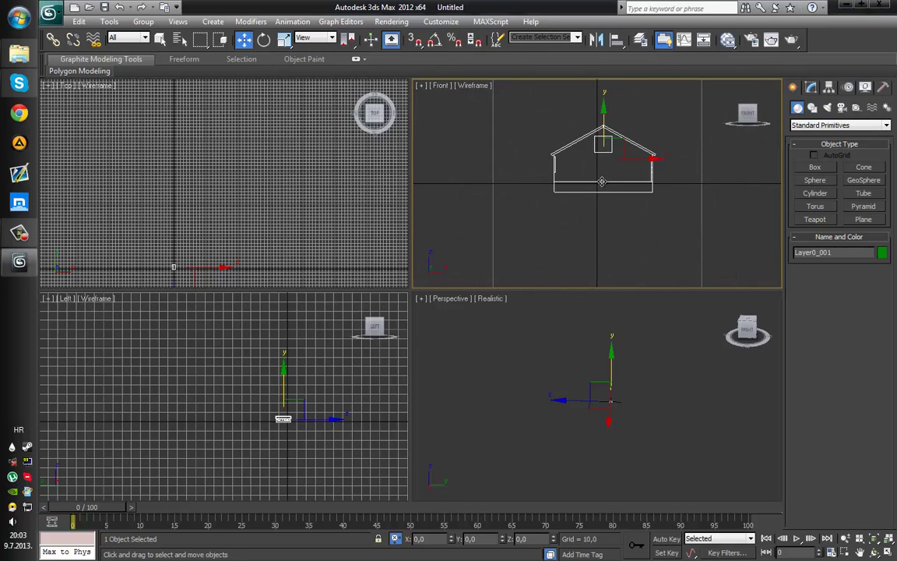
pyautogui.scroll(-1, 537, 162)
# - Examine the house's floor level against the grid up close and restore the rotated viewport to the Left view
pyautogui.moveTo(301, 429); pyautogui.dragTo(294, 377, button='middle')
pyautogui.scroll(8, 296, 378)
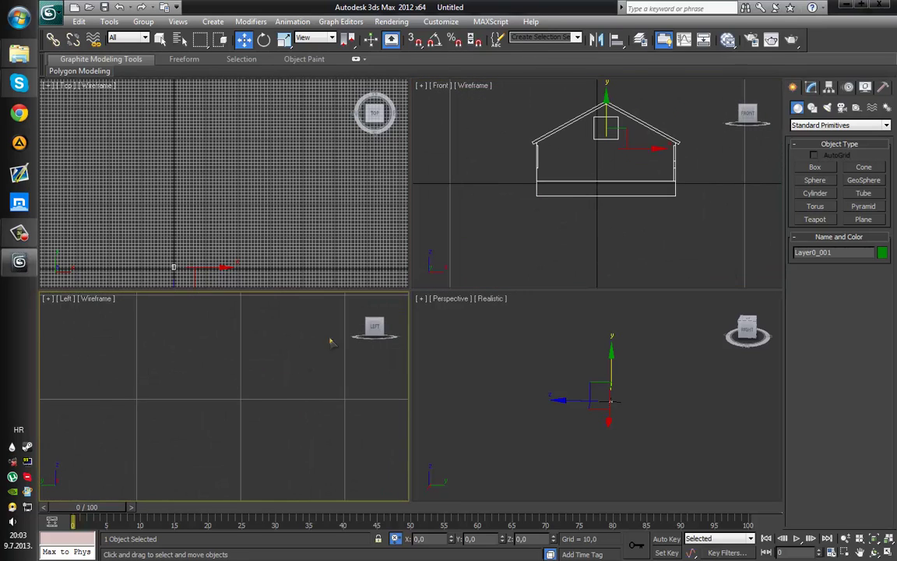
pyautogui.moveTo(330, 341); pyautogui.dragTo(132, 438, button='middle')
pyautogui.moveTo(277, 331); pyautogui.dragTo(173, 428, button='middle')
pyautogui.moveTo(292, 370); pyautogui.dragTo(208, 367, button='middle')
pyautogui.scroll(5, 290, 396)
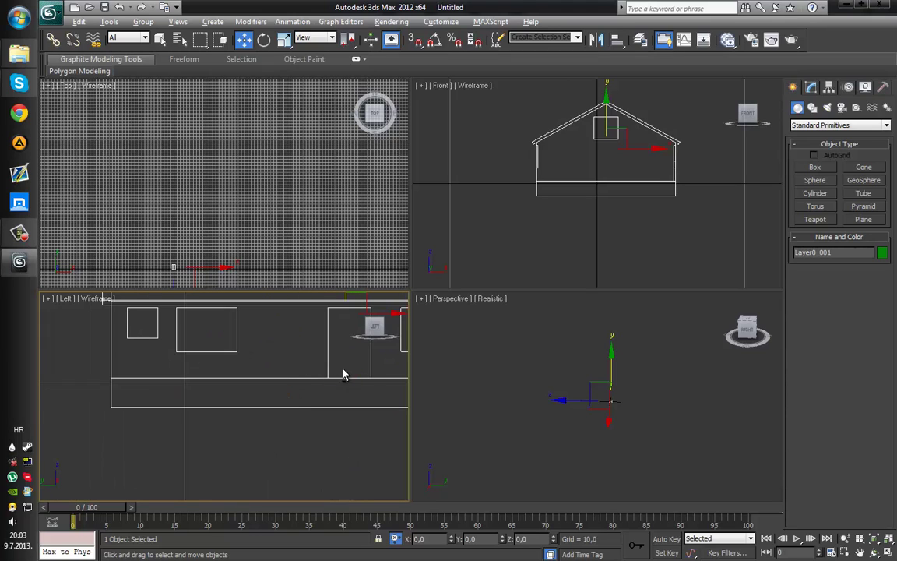
pyautogui.keyDown('alt'); pyautogui.moveTo(343, 375); pyautogui.dragTo(269, 285, button='middle'); pyautogui.keyUp('alt')
pyautogui.click(127, 300)
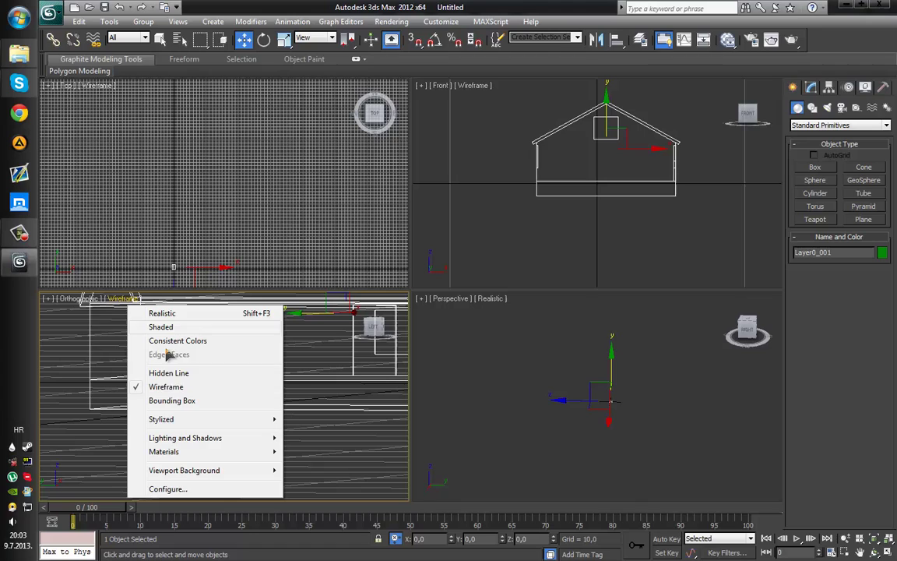
pyautogui.click(92, 299)
pyautogui.click(311, 361)
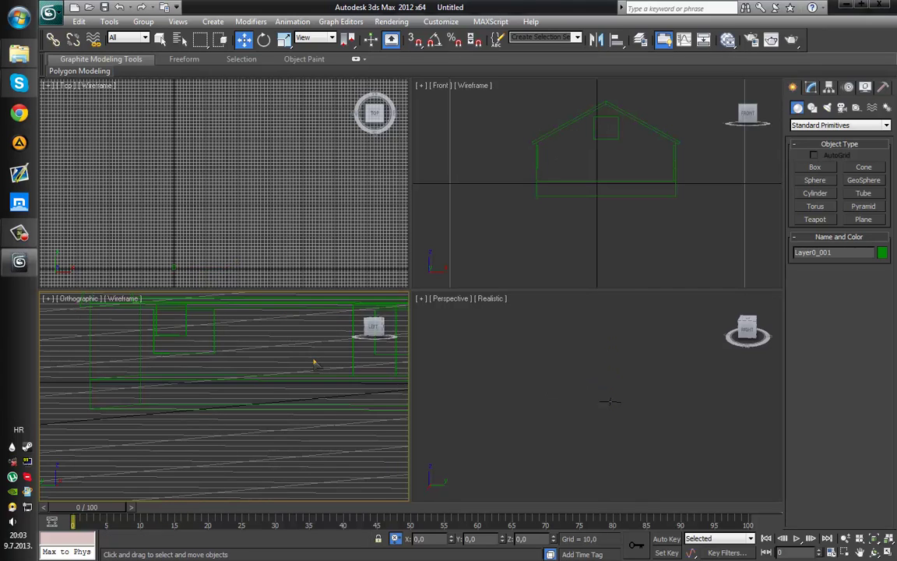
pyautogui.press('l')
# - Select the house and move it horizontally in the Left view until it is centred on the vertical grid axis
pyautogui.scroll(5, 228, 401)
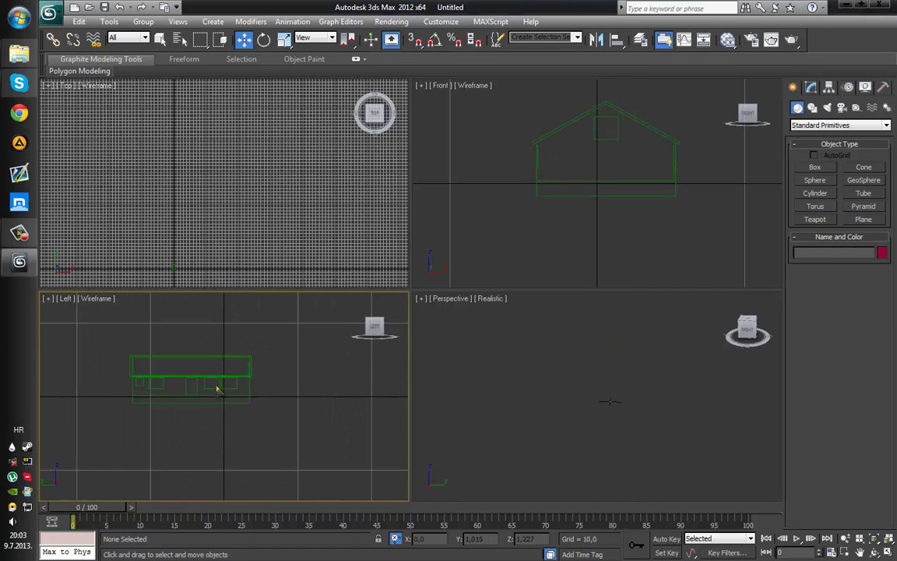
pyautogui.click(220, 378)
pyautogui.moveTo(243, 377); pyautogui.dragTo(275, 377)
# - Move the house in the XY plane in the Top view so its centre lies on the grid origin
pyautogui.moveTo(238, 260); pyautogui.dragTo(260, 181, button='middle')
pyautogui.scroll(8, 315, 166)
pyautogui.scroll(10, 260, 180)
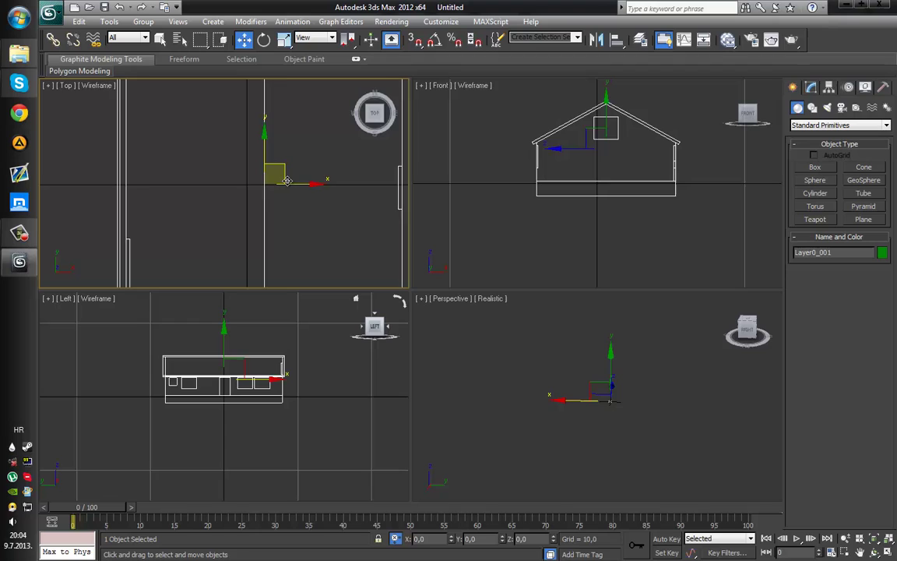
pyautogui.moveTo(202, 180); pyautogui.dragTo(134, 180)
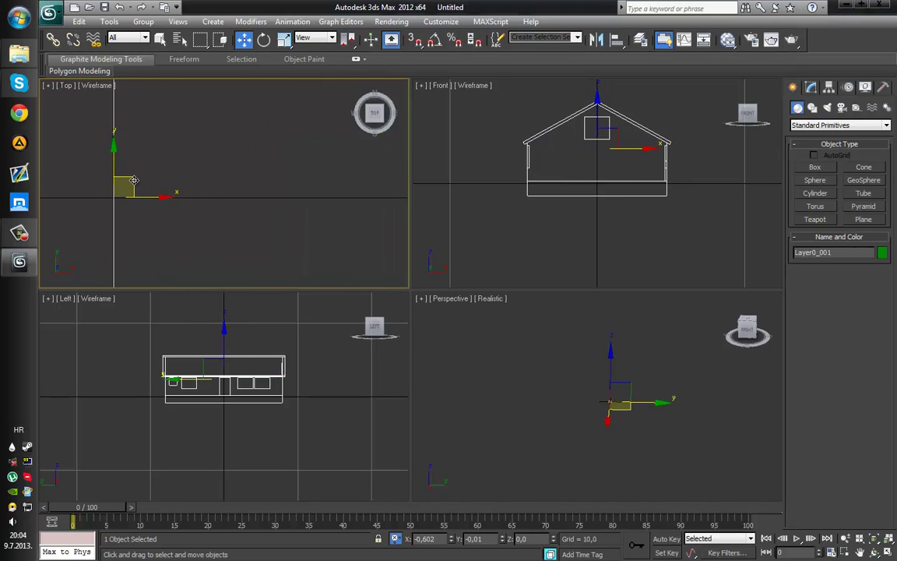
pyautogui.scroll(6, 137, 189)
pyautogui.moveTo(112, 208); pyautogui.dragTo(311, 171, button='middle')
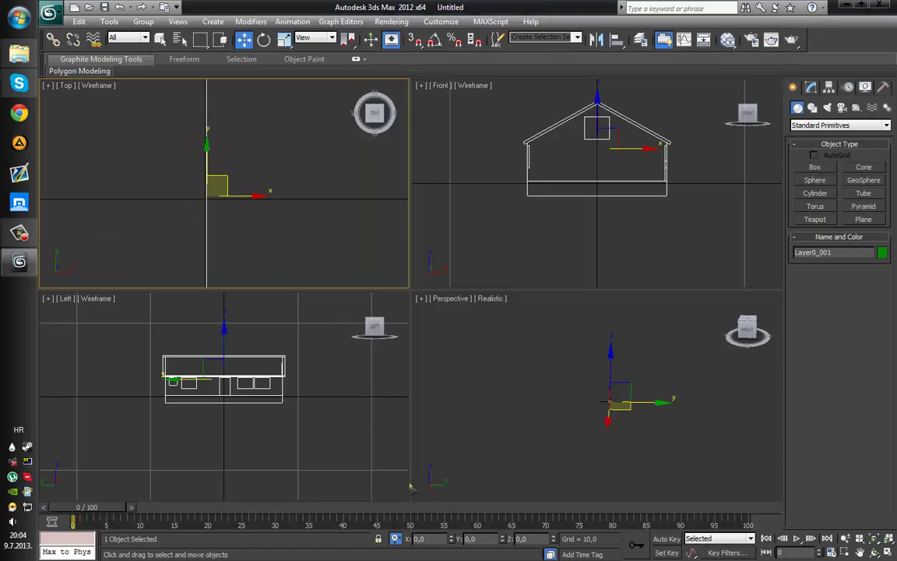
# - Set the house's X and Y positions to 0 in absolute transform mode and reselect it in the restored Front view
pyautogui.click(396, 539)
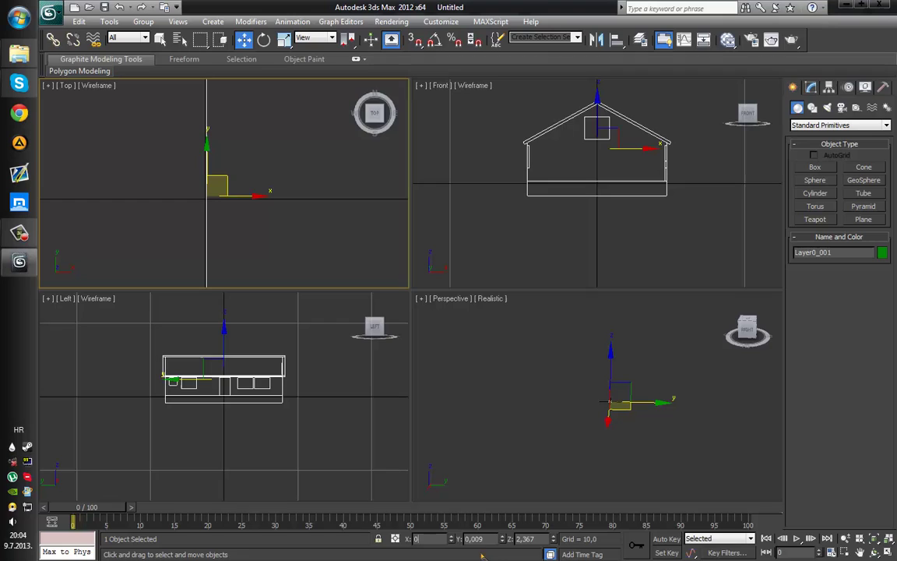
pyautogui.write('0')
pyautogui.press('Tab')
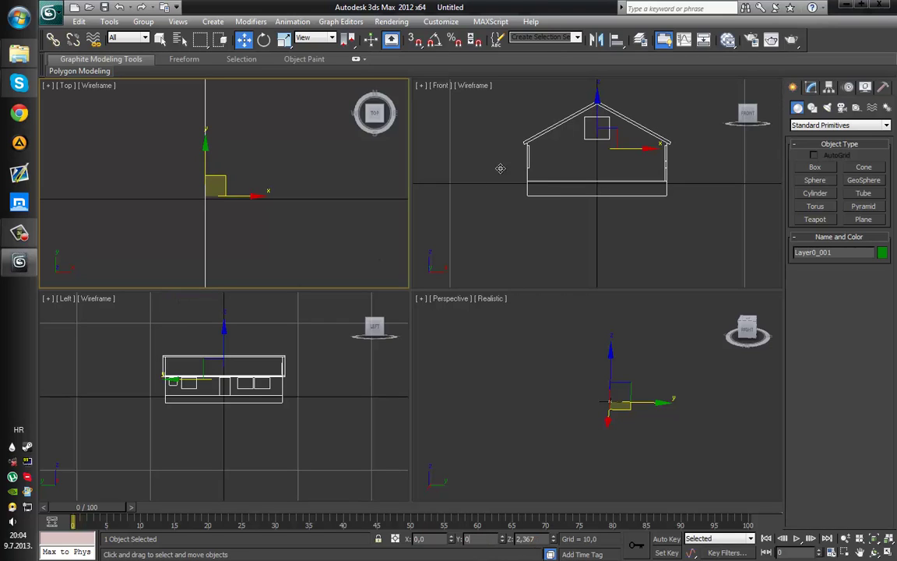
pyautogui.keyDown('alt'); pyautogui.moveTo(608, 141); pyautogui.dragTo(608, 144, button='middle'); pyautogui.keyUp('alt')
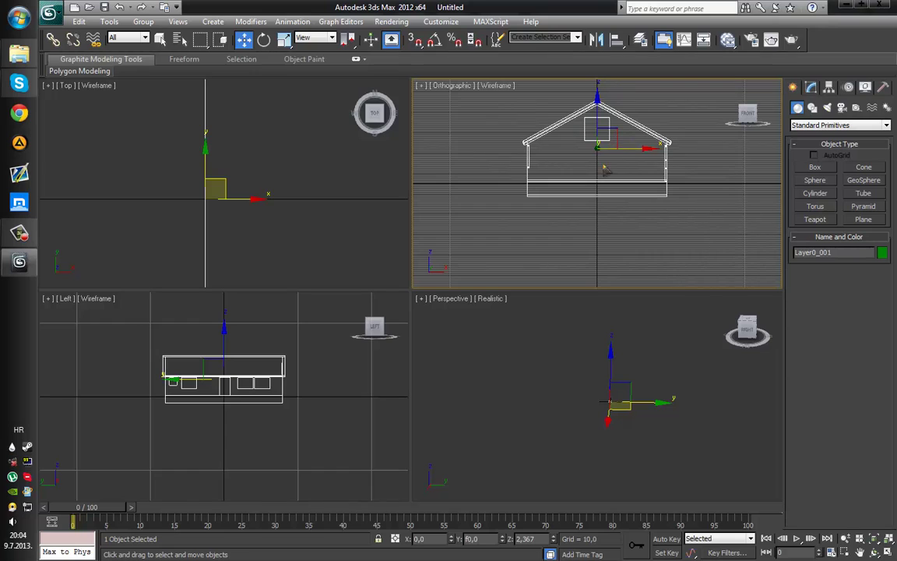
pyautogui.click(583, 172)
pyautogui.press('f')
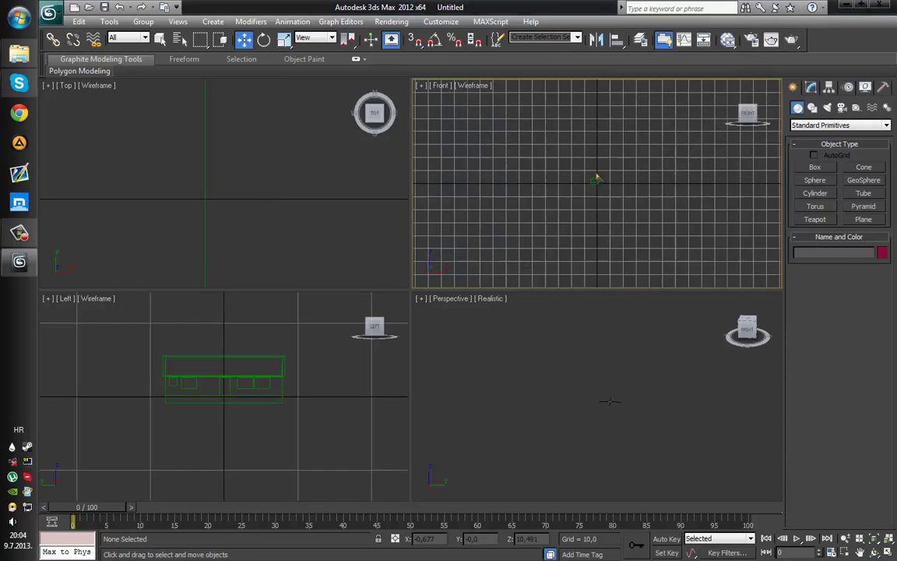
pyautogui.click(609, 129)
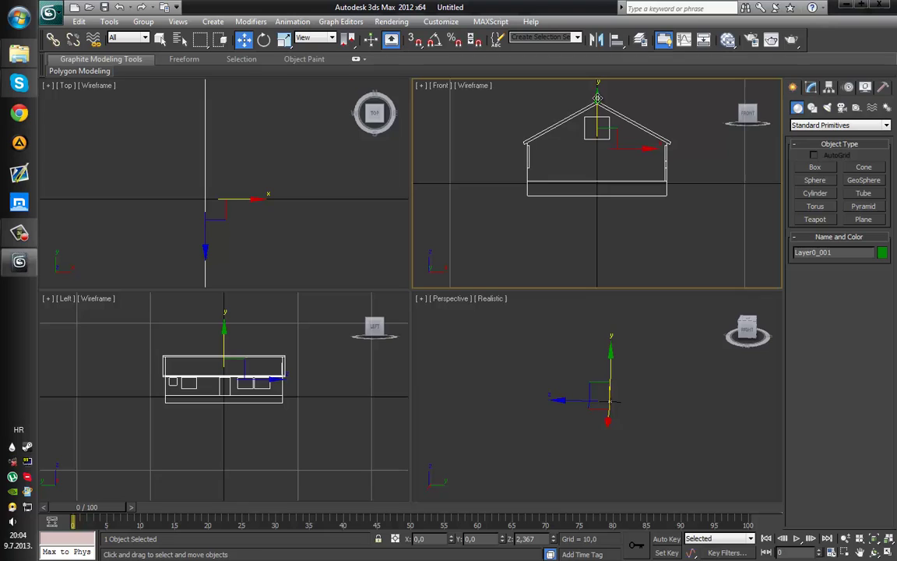
# - Enable Affect Pivot Only and move the house's pivot down along Y to the grid origin in the Front view
pyautogui.click(829, 86)
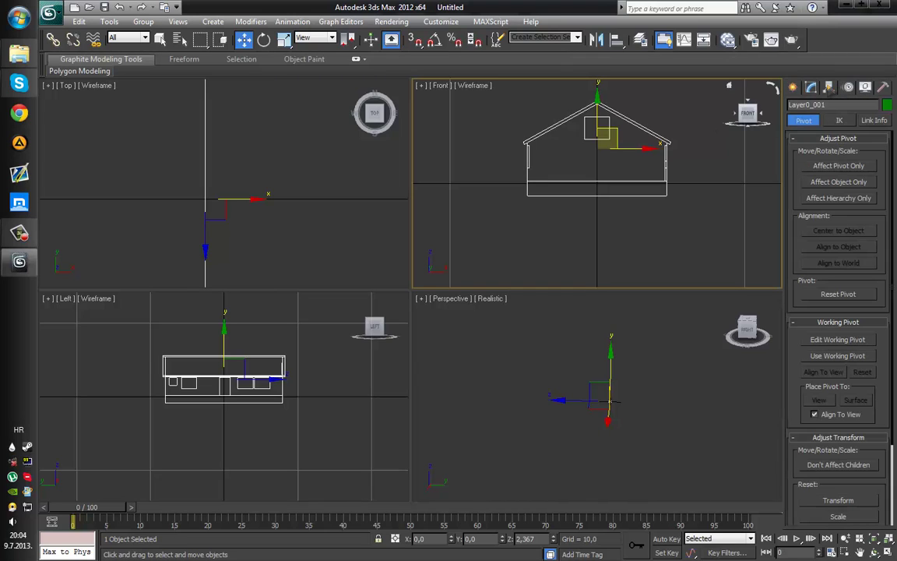
pyautogui.click(839, 165)
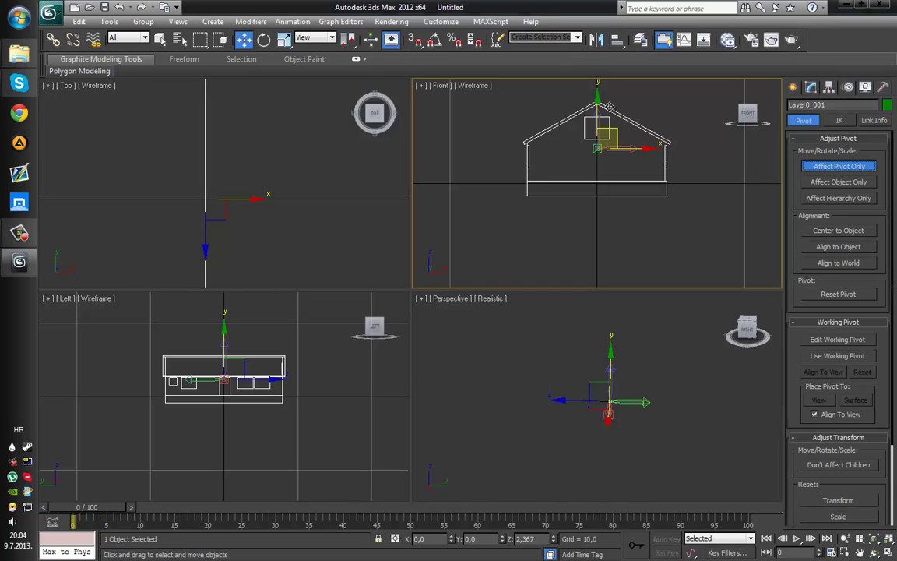
pyautogui.moveTo(598, 100); pyautogui.dragTo(599, 136)
pyautogui.scroll(6, 599, 191)
pyautogui.scroll(3, 600, 180)
pyautogui.scroll(-4, 585, 179)
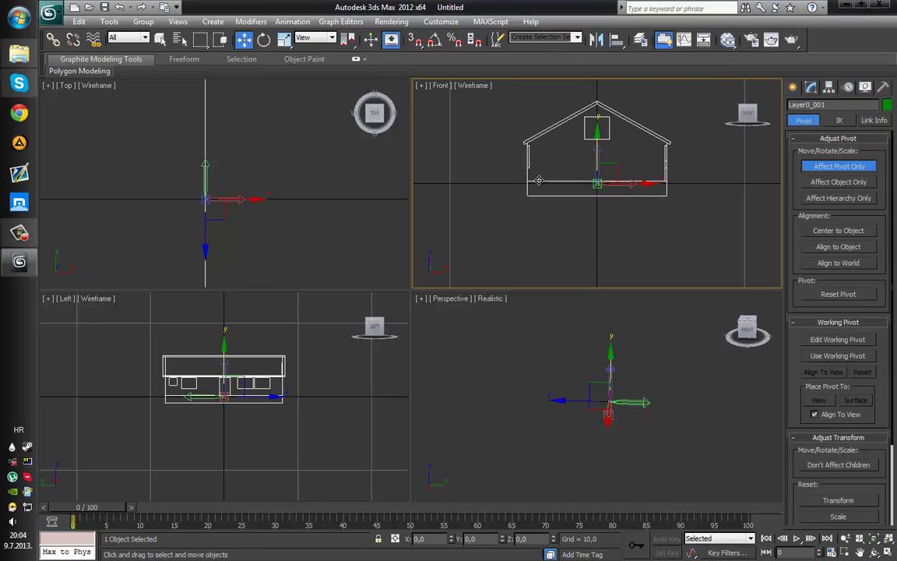
pyautogui.scroll(5, 539, 180)
pyautogui.scroll(-4, 527, 179)
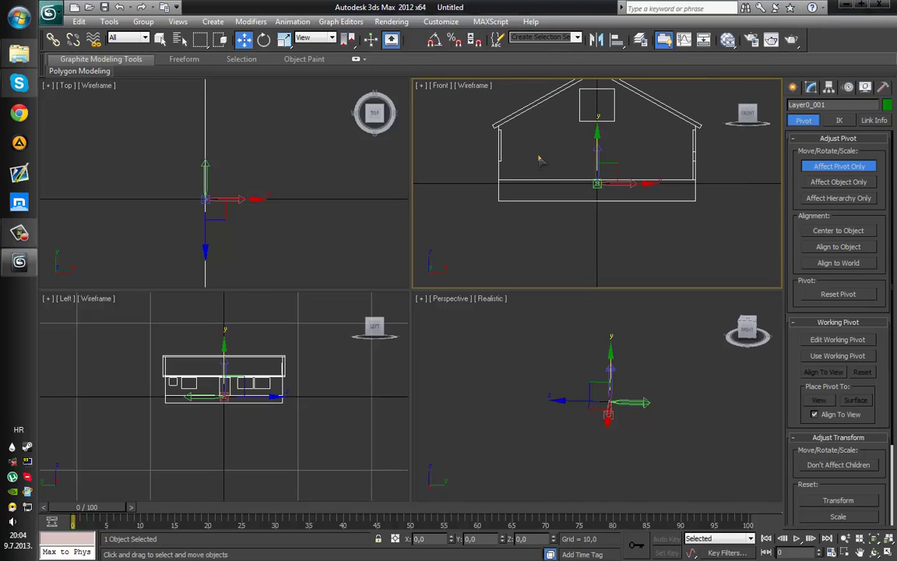
# - Inspect the house's walls and base in Realistic shading from an angle, and restore the viewport to the wireframe Front view
pyautogui.click(472, 86)
pyautogui.click(475, 94)
pyautogui.scroll(4, 616, 196)
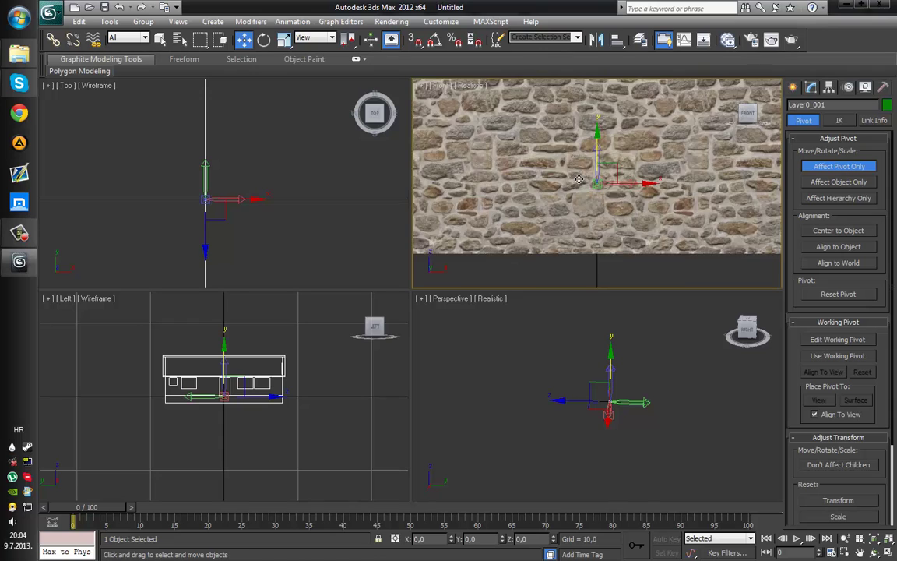
pyautogui.scroll(-3, 616, 196)
pyautogui.keyDown('alt'); pyautogui.moveTo(616, 195); pyautogui.dragTo(579, 198, button='middle'); pyautogui.keyUp('alt')
pyautogui.scroll(5, 580, 199)
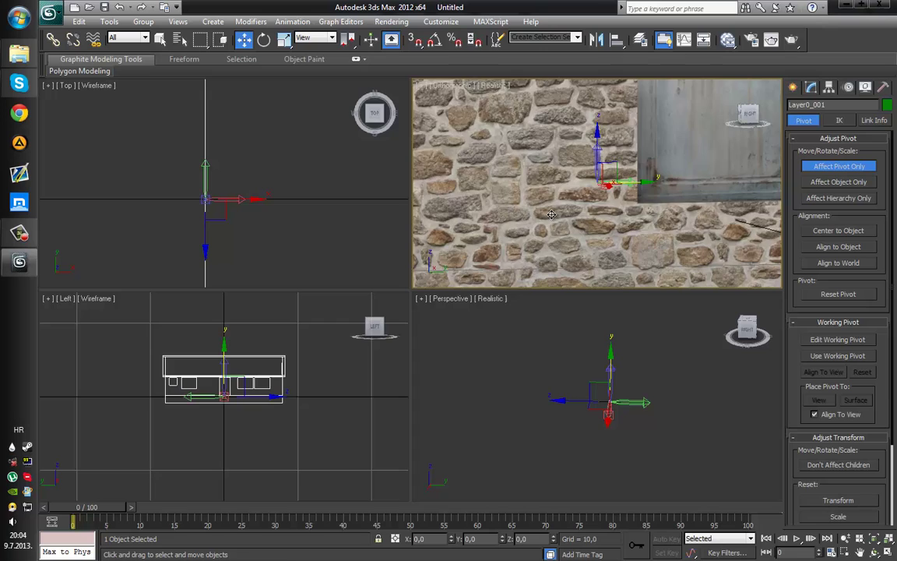
pyautogui.scroll(-5, 551, 214)
pyautogui.click(495, 86)
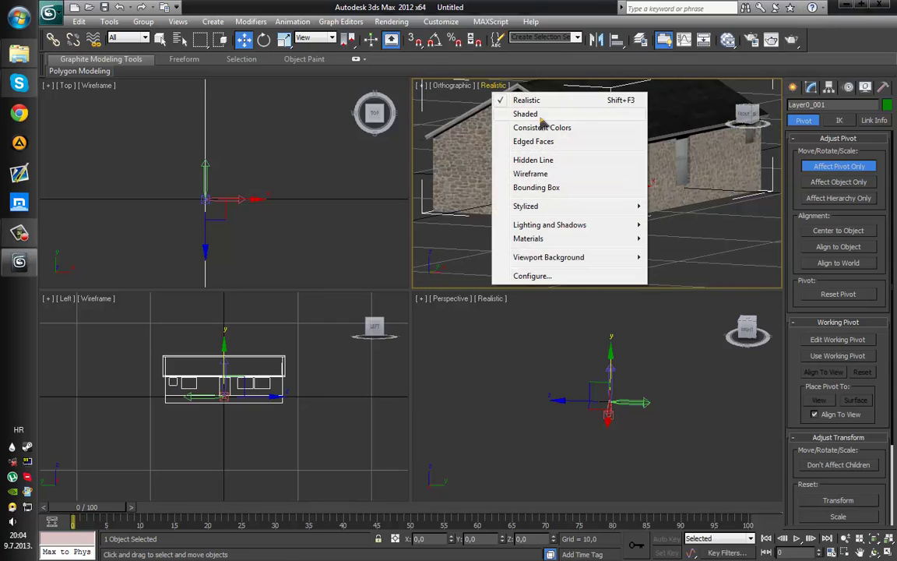
pyautogui.click(537, 175)
pyautogui.press('f')
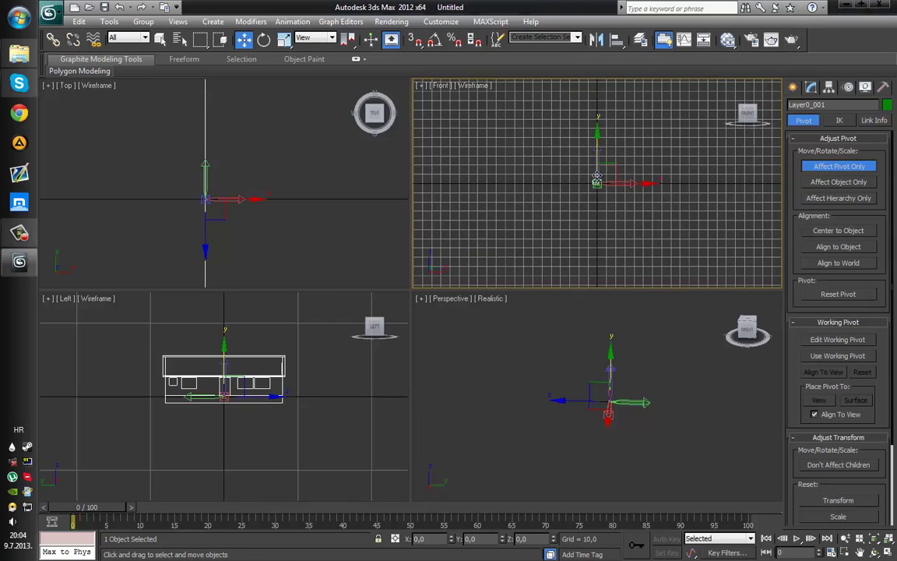
pyautogui.press('g')
# - Turn off Affect Pivot Only, check the house from an angle in the Perspective view and undo the last operation
pyautogui.click(835, 166)
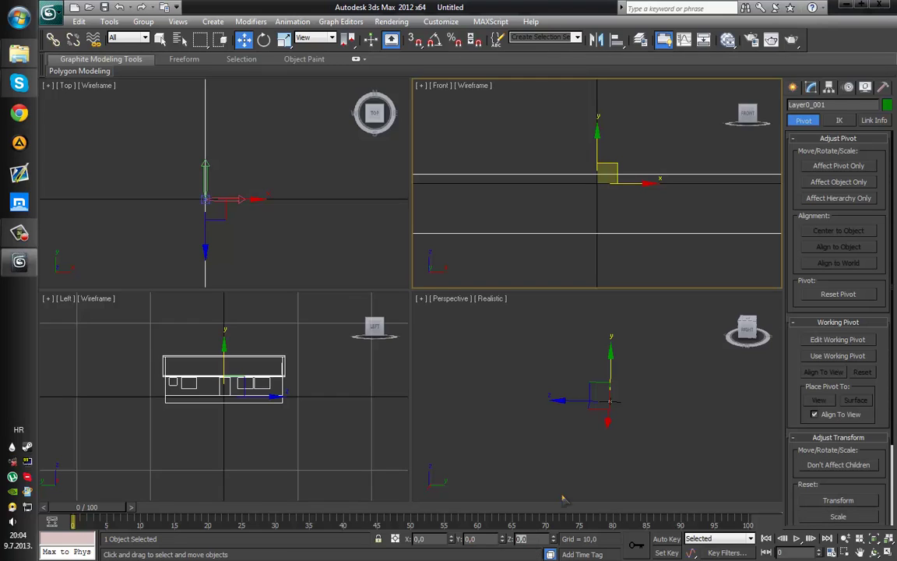
pyautogui.keyDown('alt'); pyautogui.moveTo(613, 413); pyautogui.dragTo(655, 425, button='middle'); pyautogui.keyUp('alt')
pyautogui.hotkey('ctrl', 'z')
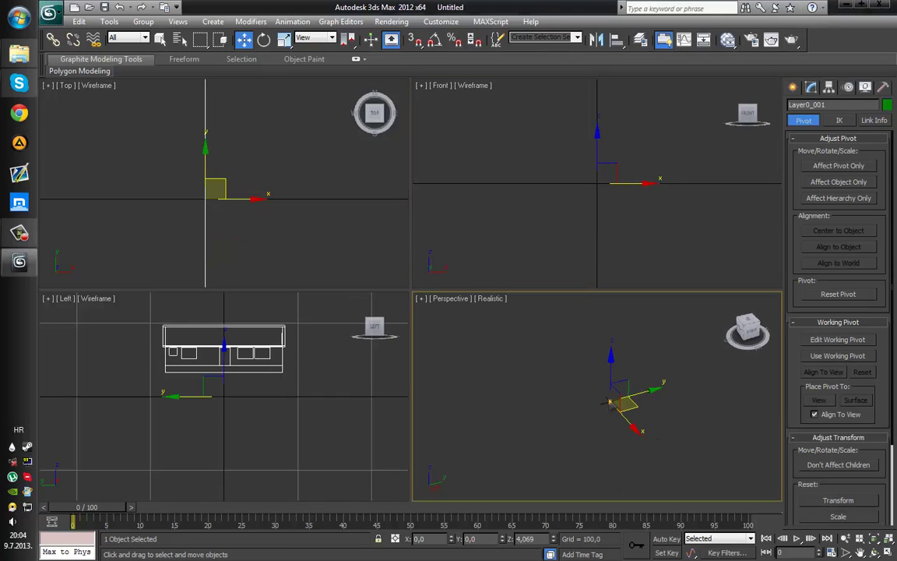
# - Use the SteeringWheel to zoom and turn the Perspective view until the whole house is framed, and close the wheel
pyautogui.hotkey('shift', 'w')
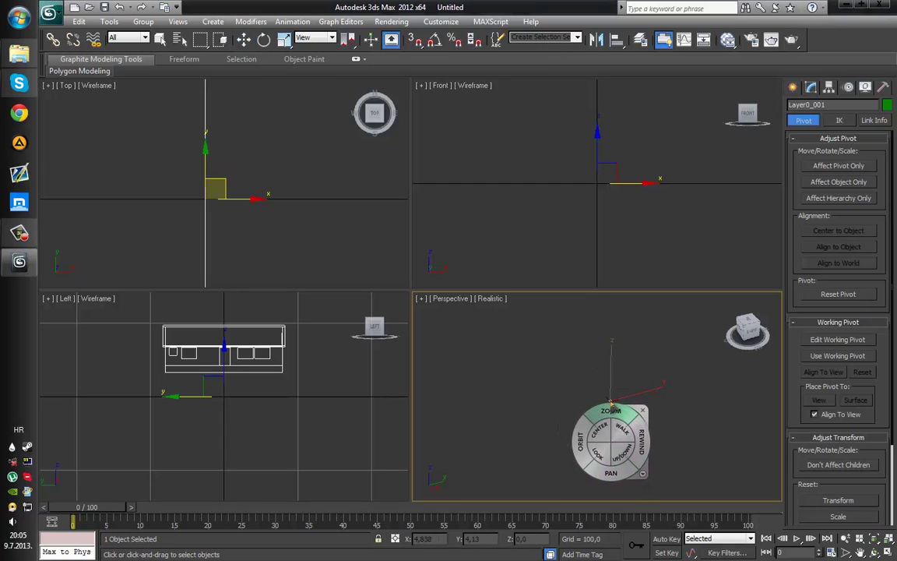
pyautogui.moveTo(613, 412)
pyautogui.mouseDown()
pyautogui.moveTo(617, 320)
pyautogui.moveTo(601, 492)
pyautogui.mouseUp()
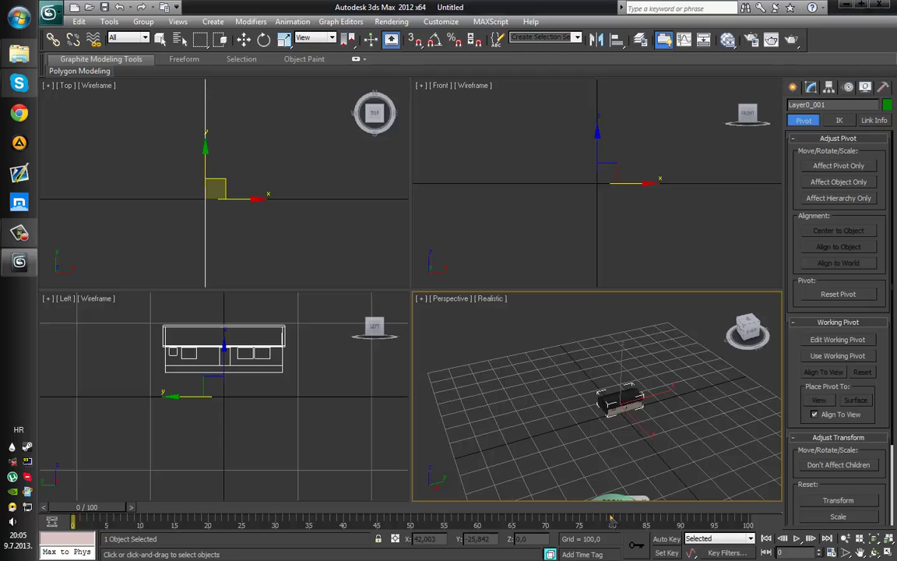
pyautogui.moveTo(617, 427); pyautogui.dragTo(632, 355)
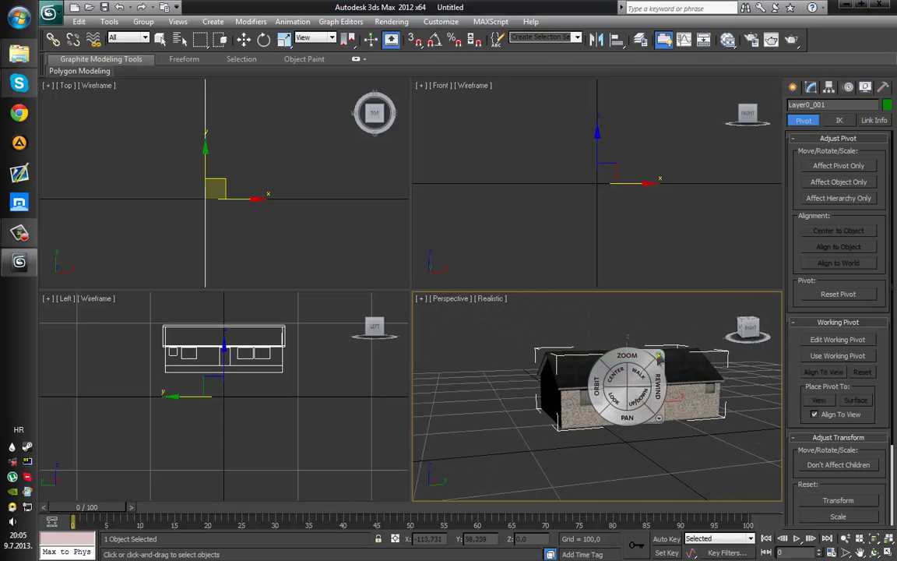
pyautogui.click(656, 358)
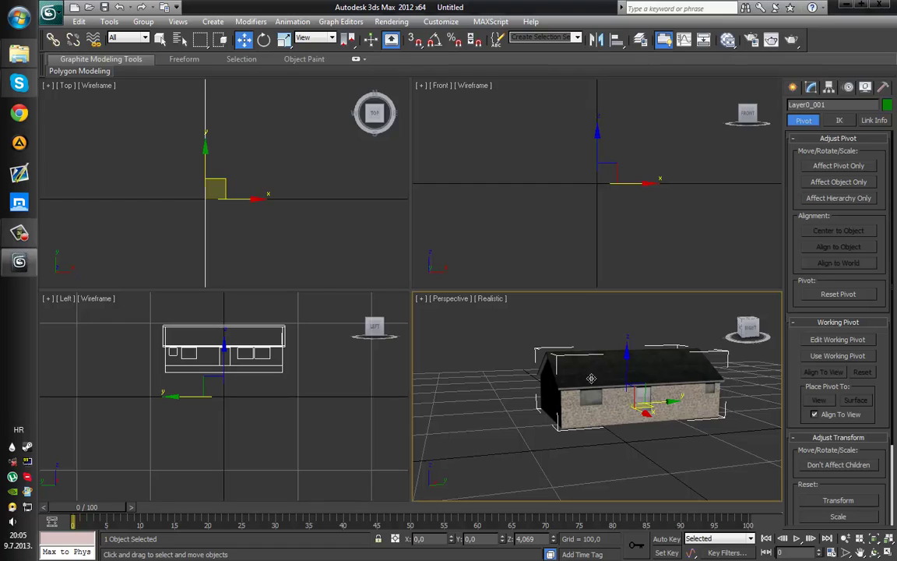
pyautogui.click(283, 39)
pyautogui.click(243, 39)
pyautogui.click(810, 86)
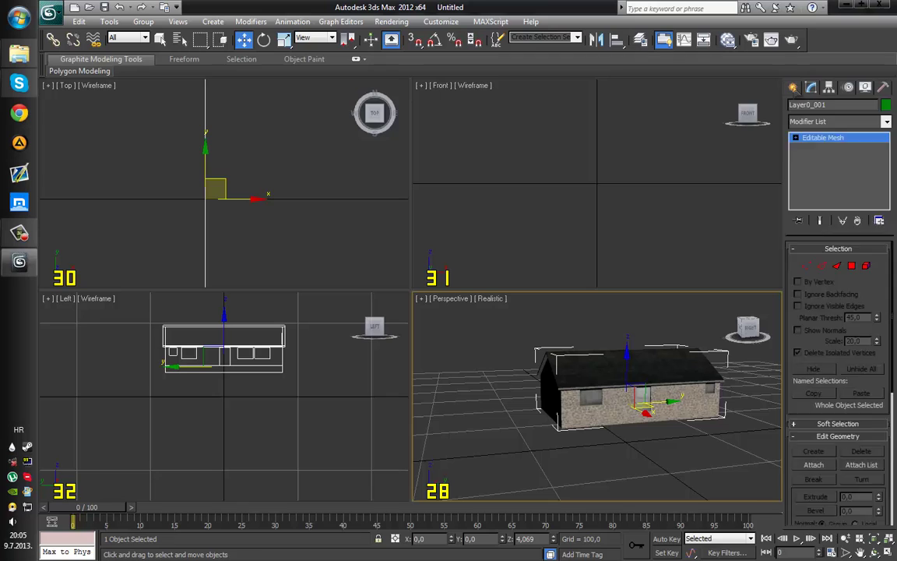
# - Create a Box primitive by the house in the Perspective view and set its length, width and height to 2
pyautogui.click(794, 87)
pyautogui.click(815, 167)
pyautogui.click(653, 395)
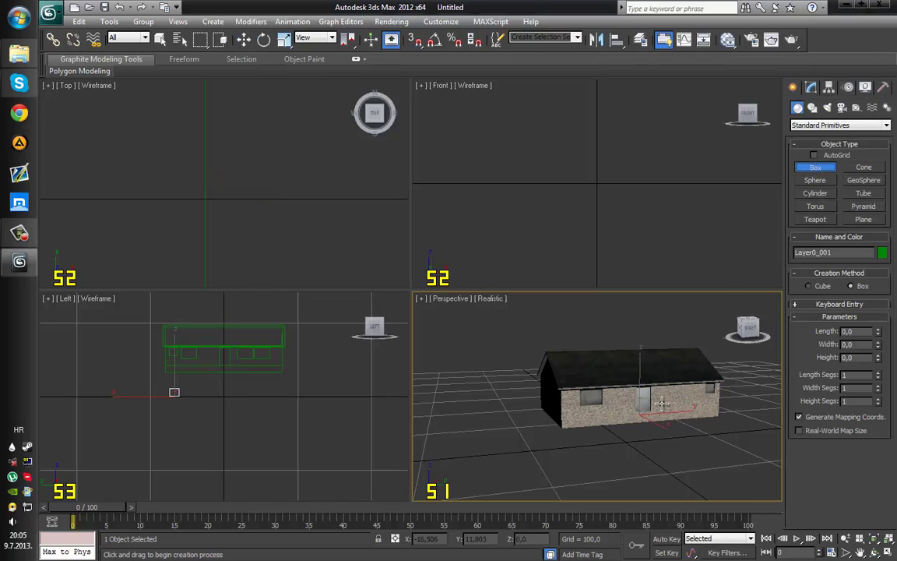
pyautogui.click(659, 382)
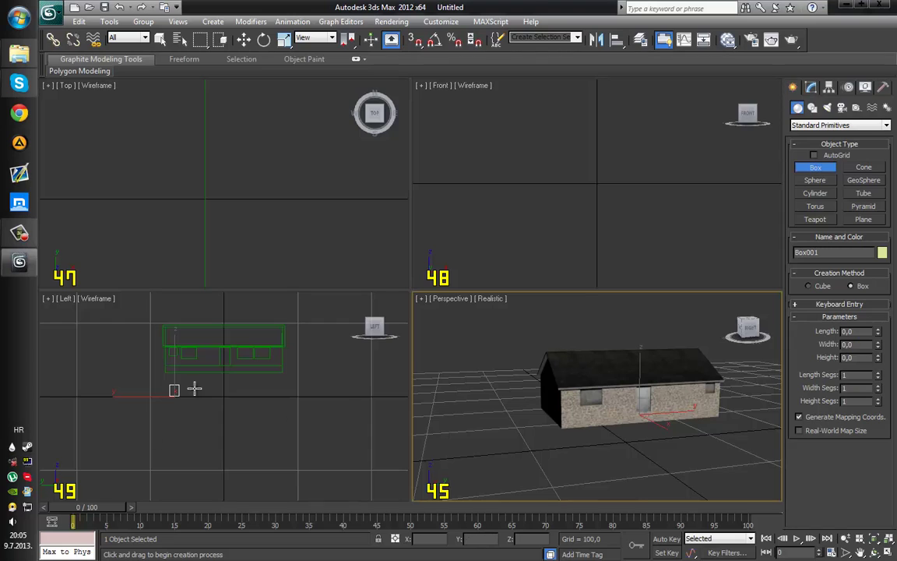
pyautogui.doubleClick(857, 331)
pyautogui.write('2')
pyautogui.press('Tab')
pyautogui.write('2')
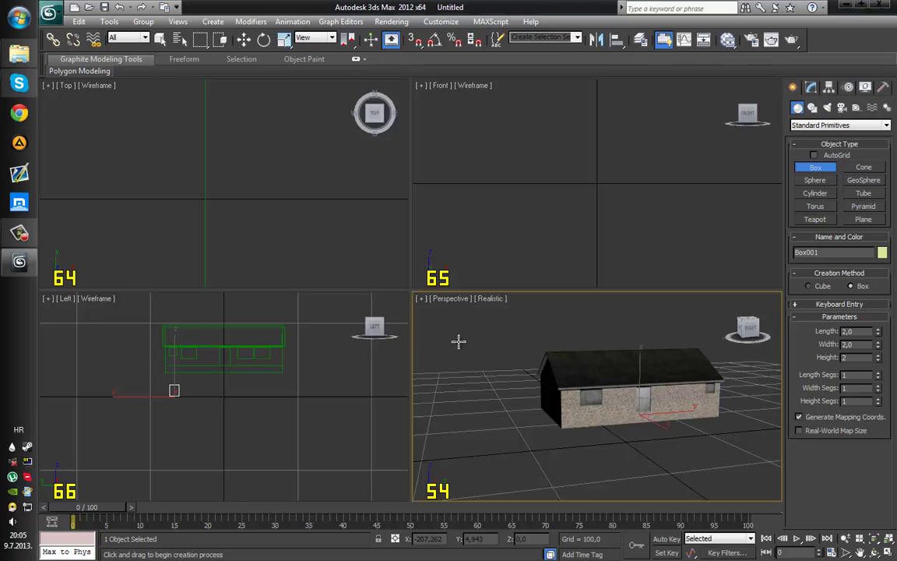
# - Remove the existing 2-unit box beside the house from the scene and end box creation
pyautogui.click(172, 392)
pyautogui.rightClick(190, 394)
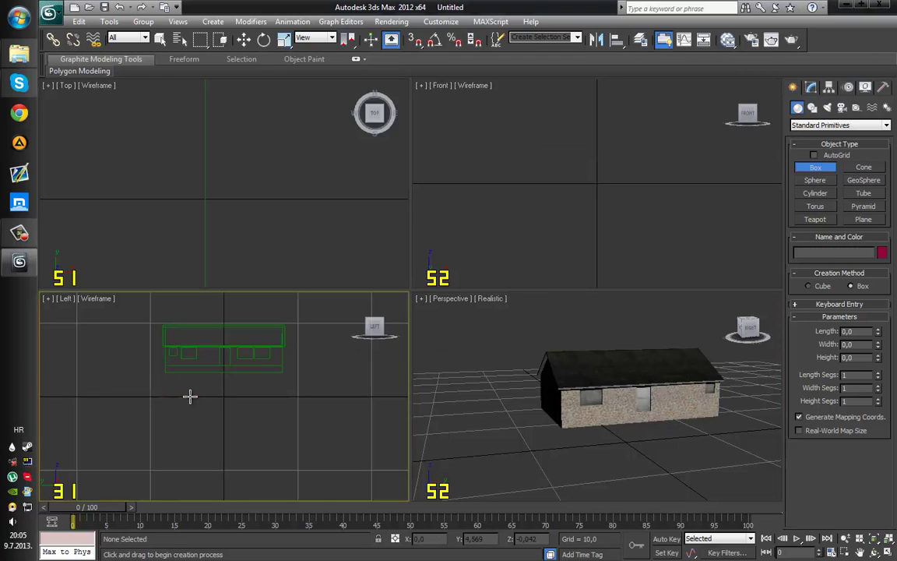
pyautogui.click(244, 39)
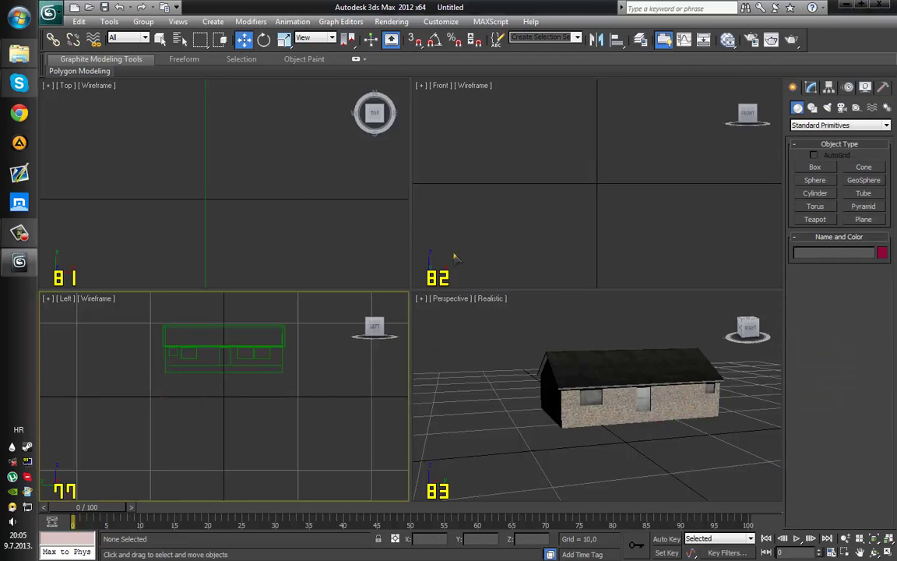
# - Create a new Box primitive in front of the house in the Perspective view and set its length, width and height to 2
pyautogui.click(815, 167)
pyautogui.moveTo(655, 475); pyautogui.dragTo(657, 474)
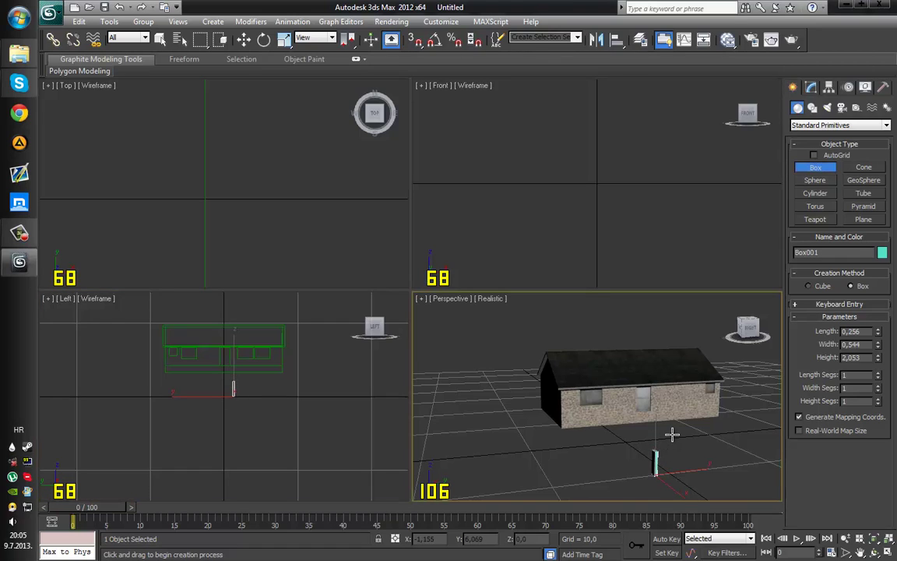
pyautogui.doubleClick(865, 332)
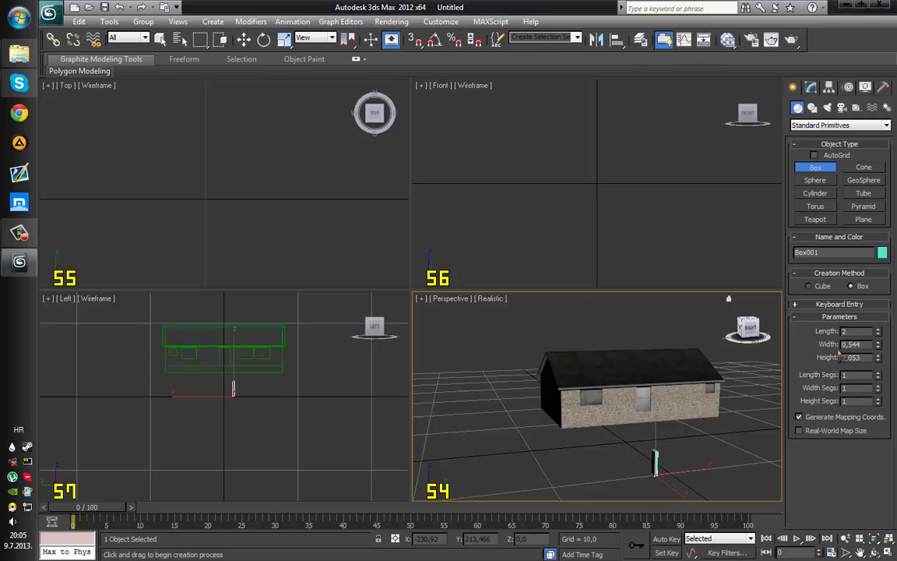
pyautogui.write('2')
pyautogui.press('Return')
pyautogui.press('Return')
pyautogui.doubleClick(864, 358)
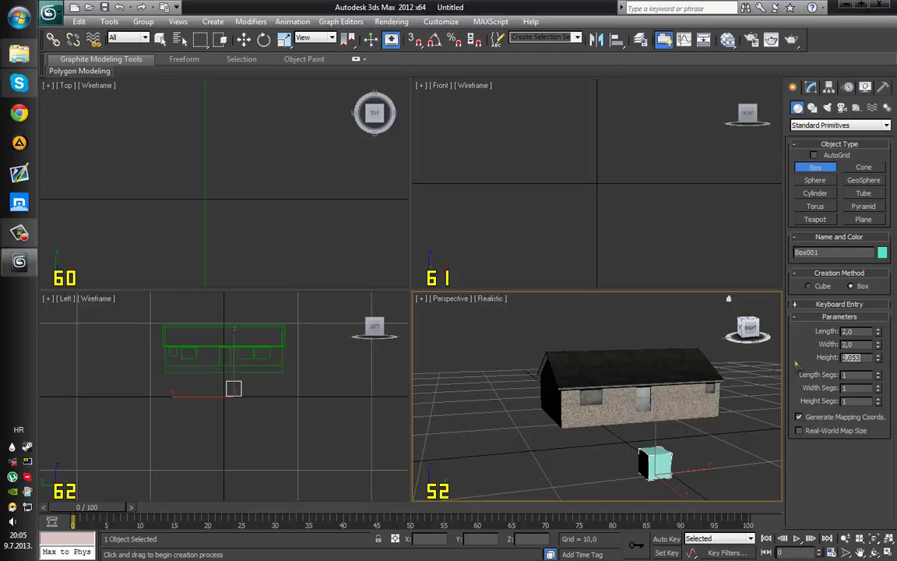
pyautogui.write('2')
pyautogui.press('Return')
# - Cancel the stray second box and move the small box up to the house in the Perspective view
pyautogui.moveTo(659, 467); pyautogui.dragTo(651, 463)
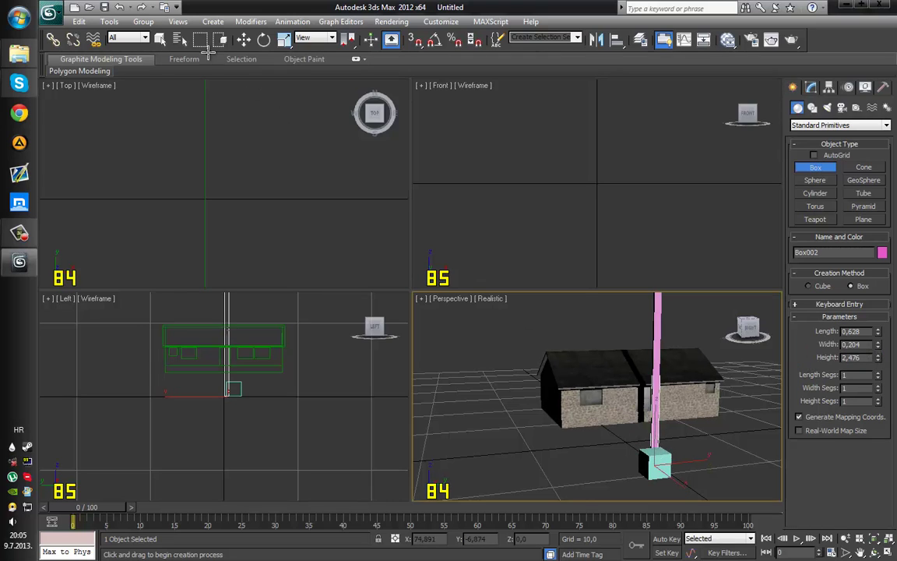
pyautogui.rightClick(219, 43)
pyautogui.click(243, 40)
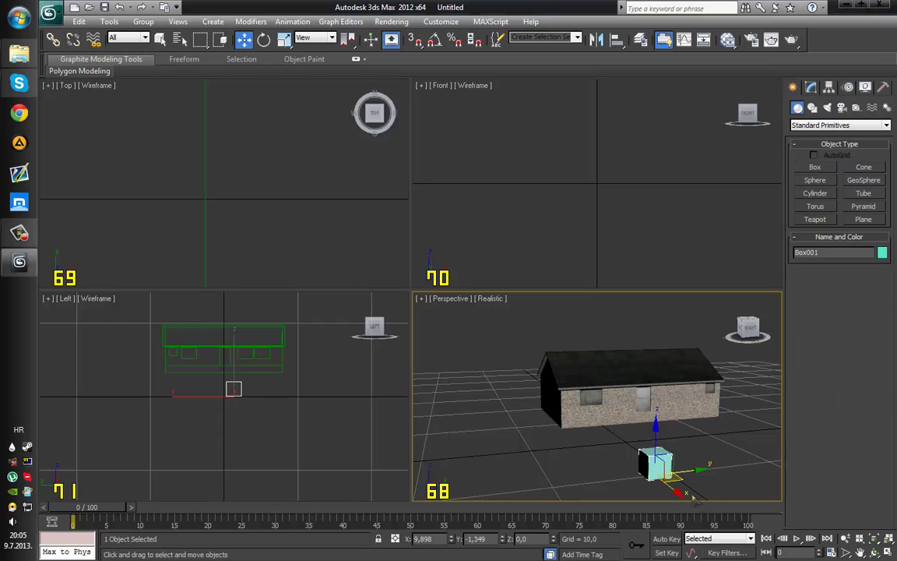
pyautogui.moveTo(678, 478); pyautogui.dragTo(649, 367)
# - Reselect the small box in the Left view without shifting the house, and move it out in front of the house's door
pyautogui.click(677, 409)
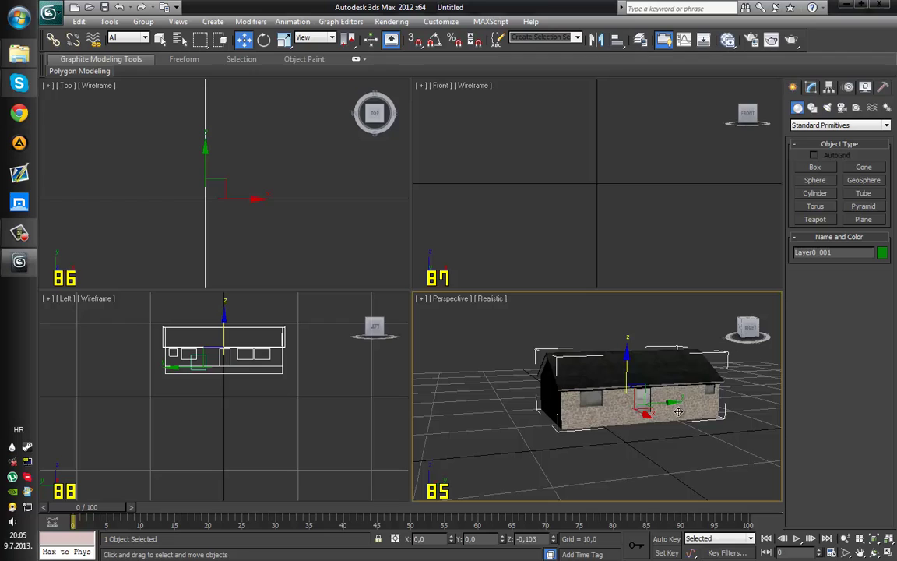
pyautogui.hotkey('ctrl', 'z')
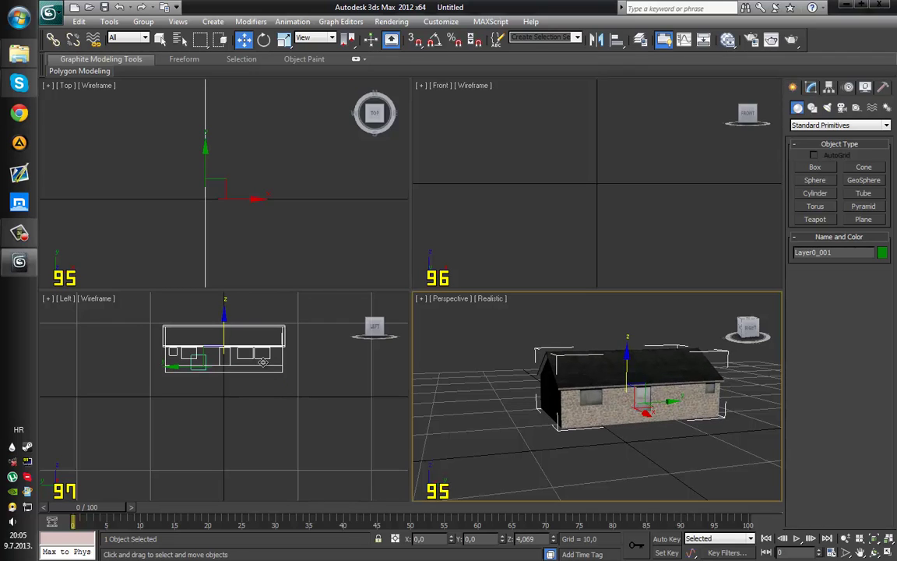
pyautogui.rightClick(218, 347)
pyautogui.click(203, 358)
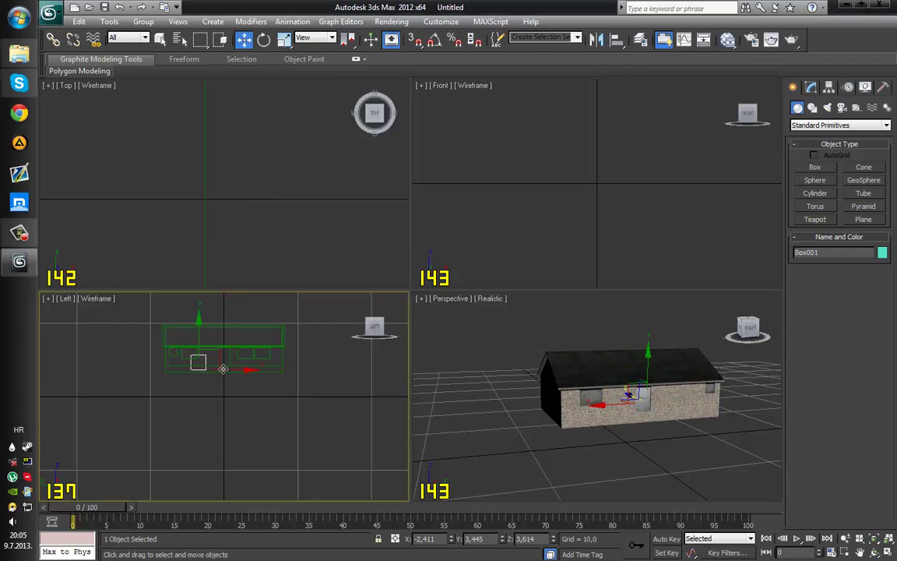
pyautogui.click(631, 394)
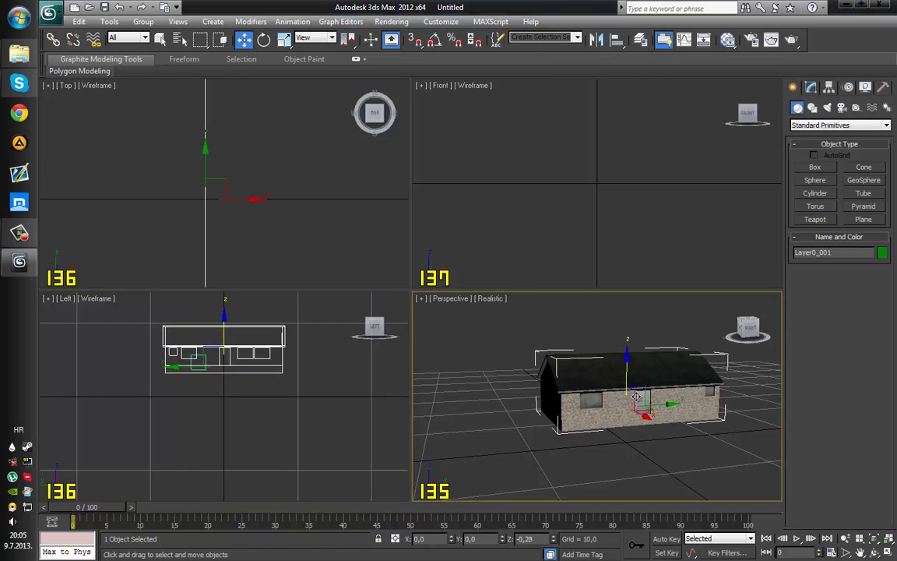
pyautogui.click(200, 360)
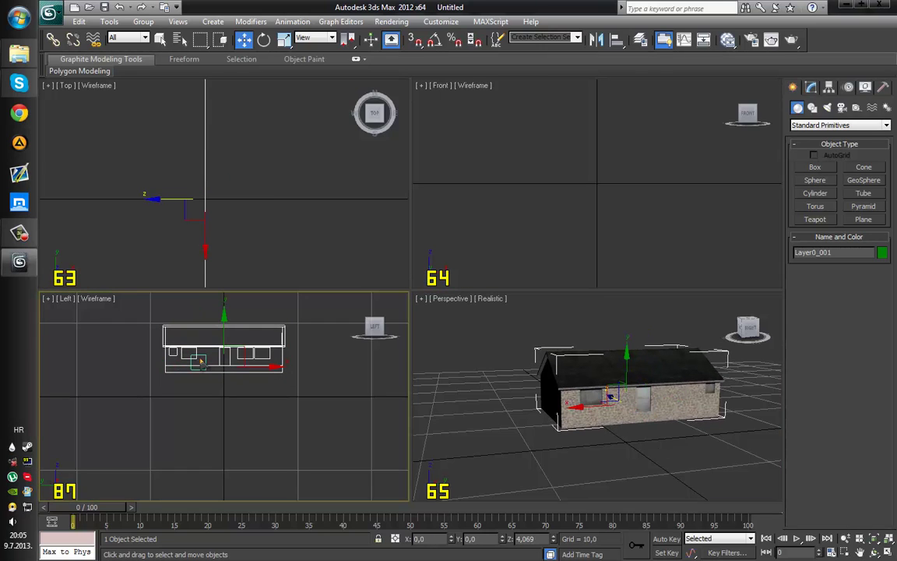
pyautogui.click(203, 359)
pyautogui.keyDown('alt'); pyautogui.moveTo(549, 438); pyautogui.dragTo(610, 443, button='middle'); pyautogui.keyUp('alt')
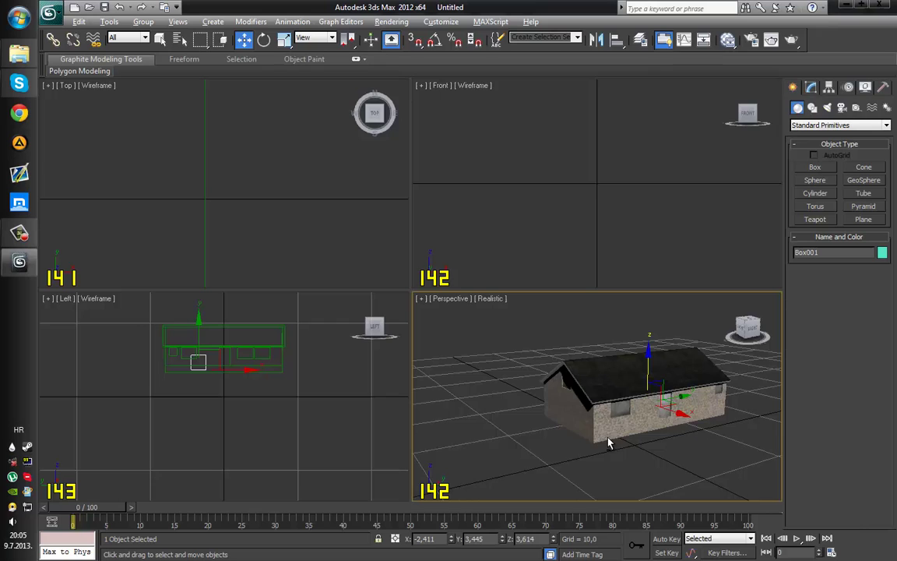
pyautogui.moveTo(681, 414); pyautogui.dragTo(676, 372)
# - Compare the small box with the house's door up close, and delete the box
pyautogui.scroll(6, 642, 399)
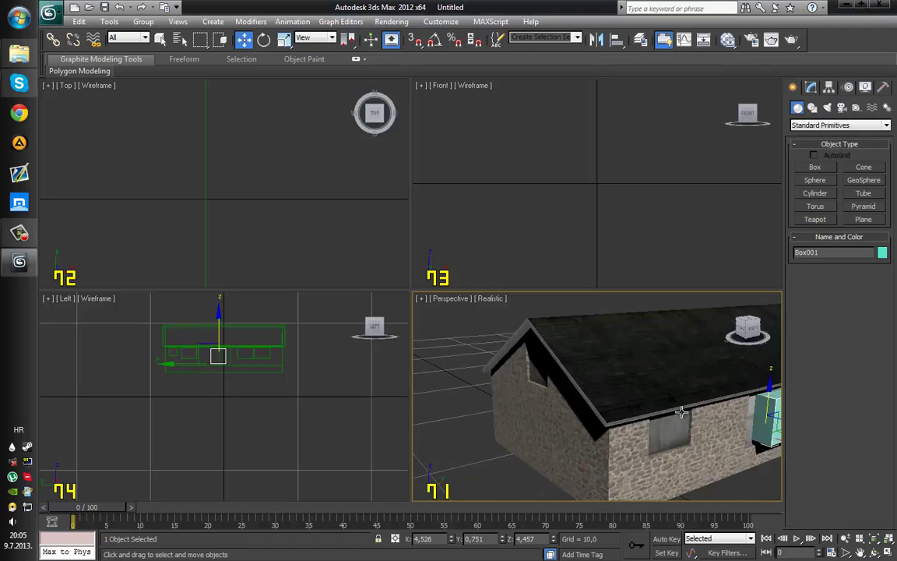
pyautogui.keyDown('alt'); pyautogui.moveTo(642, 398); pyautogui.dragTo(522, 380, button='middle'); pyautogui.keyUp('alt')
pyautogui.scroll(3, 607, 395)
pyautogui.keyDown('alt'); pyautogui.moveTo(607, 394); pyautogui.dragTo(602, 376, button='middle'); pyautogui.keyUp('alt')
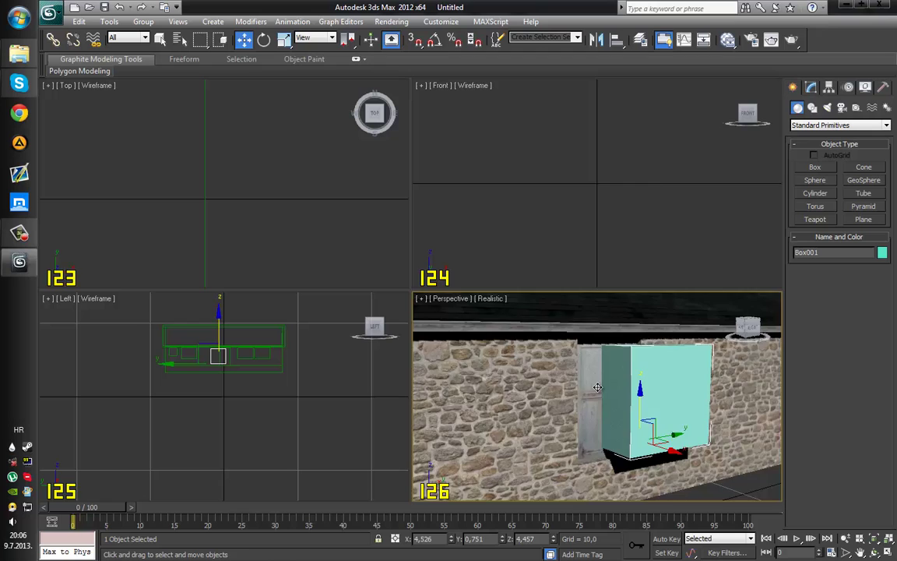
pyautogui.scroll(-5, 598, 387)
pyautogui.press('Delete')
# - Select the house and set its Z position to 0, checking it from above in the Perspective view
pyautogui.moveTo(561, 410); pyautogui.dragTo(581, 363, button='middle')
pyautogui.click(583, 337)
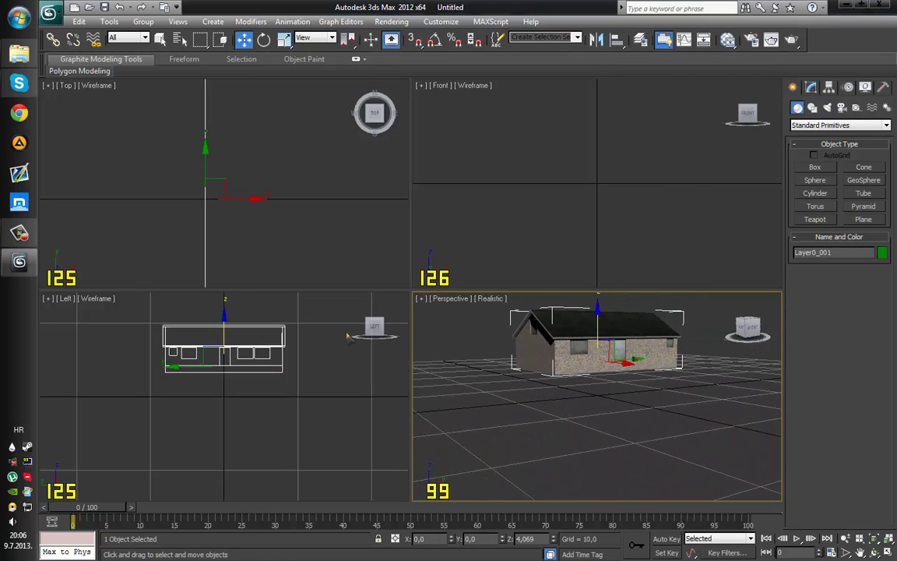
pyautogui.write('0')
pyautogui.press('Return')
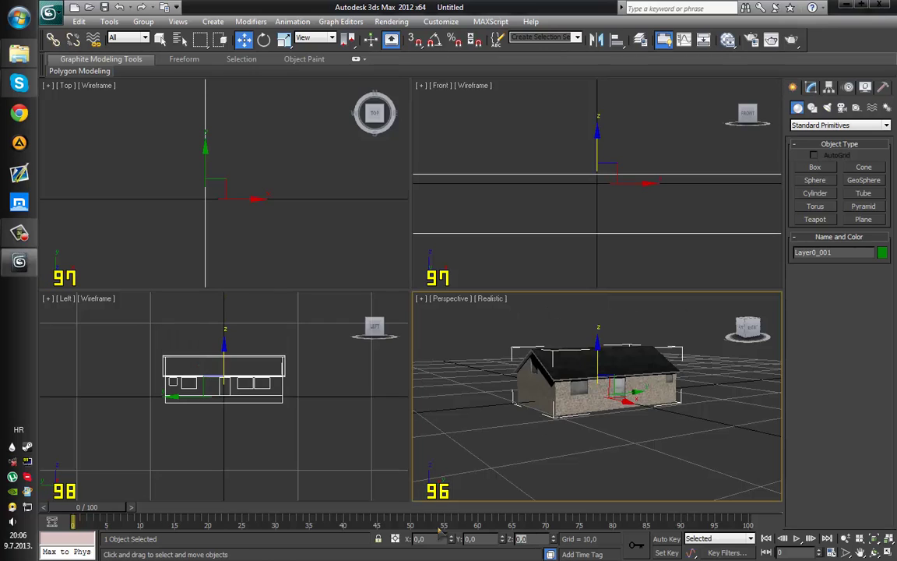
pyautogui.keyDown('alt'); pyautogui.moveTo(553, 363); pyautogui.dragTo(592, 374, button='middle'); pyautogui.keyUp('alt')
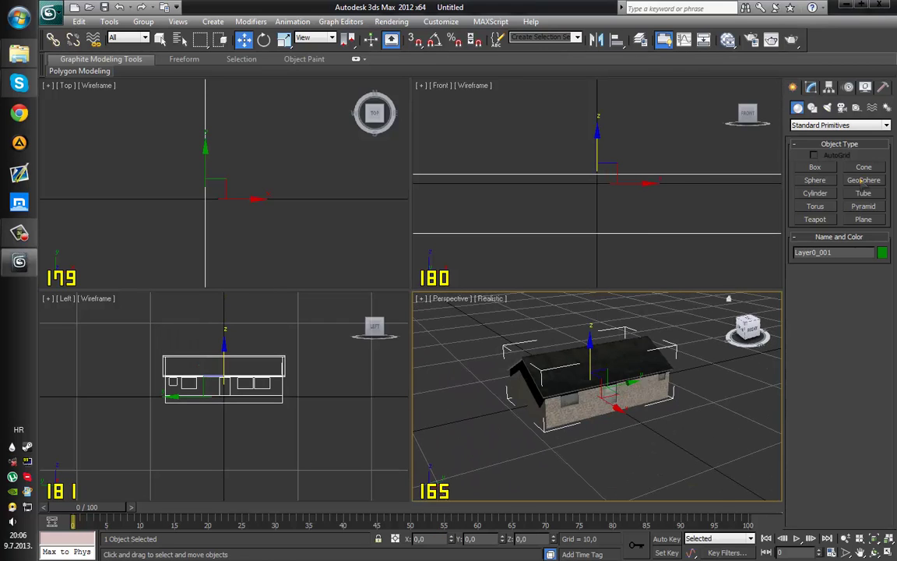
# - Rename the house object as Tutorial_house_01 and load the TSG Utility Manager utility
pyautogui.click(884, 89)
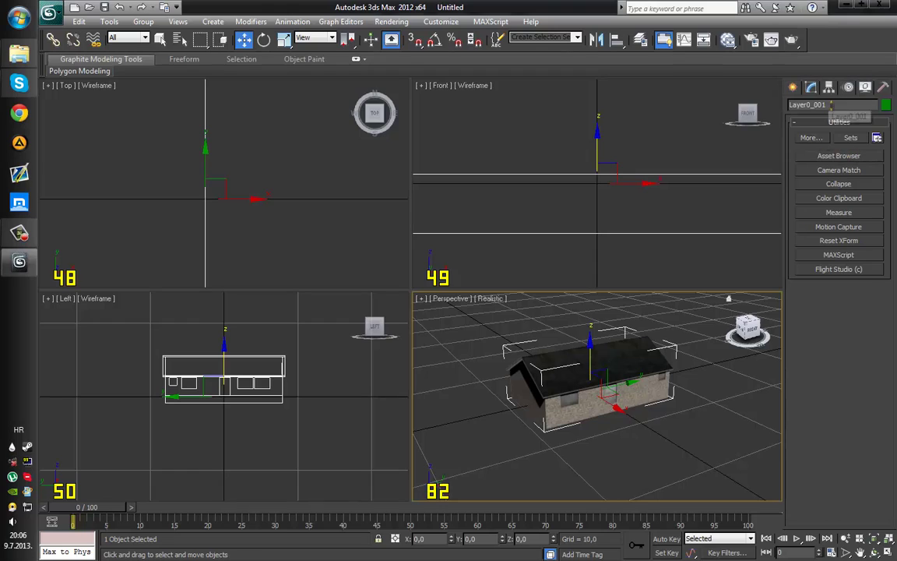
pyautogui.write('Tutorial_hous')
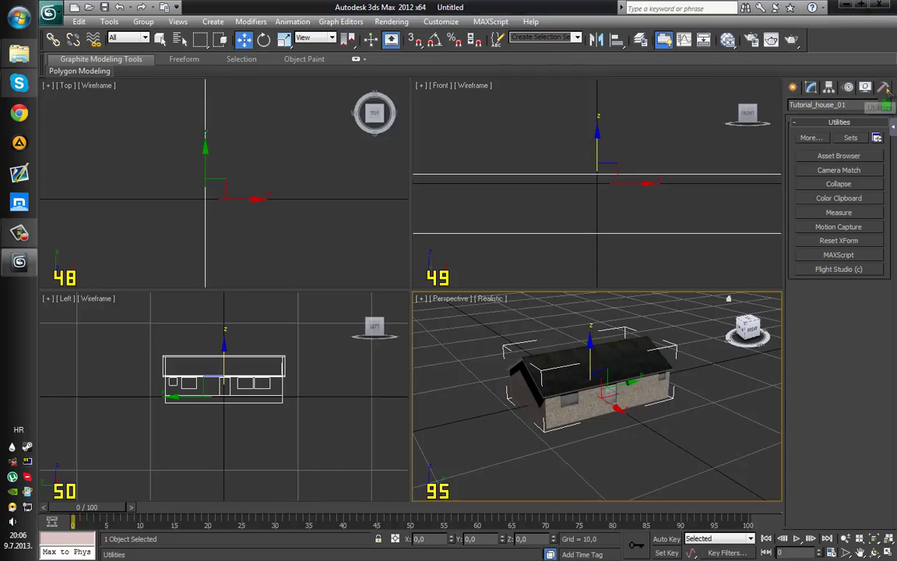
pyautogui.click(811, 137)
pyautogui.scroll(-1, 490, 304)
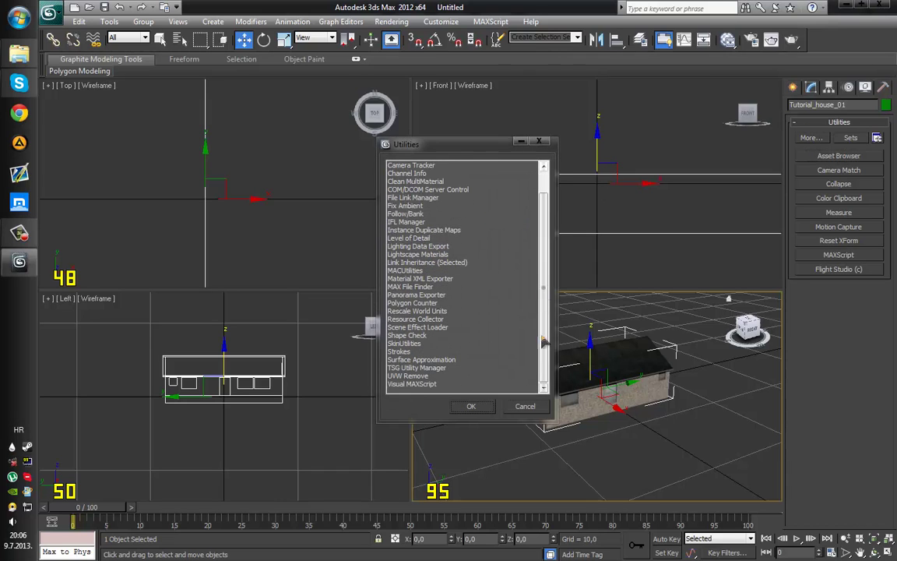
pyautogui.click(418, 366)
pyautogui.click(471, 405)
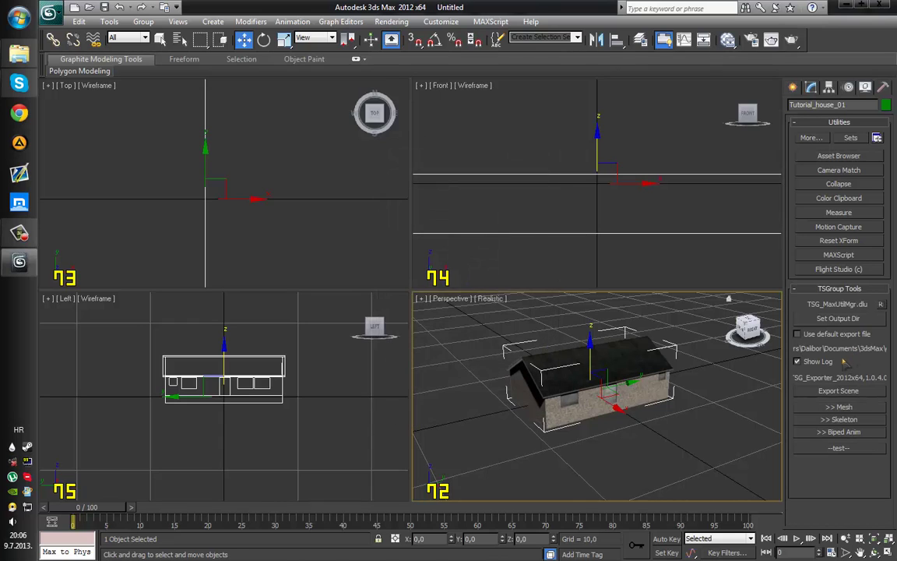
# - Export the scene with its materials using TSGroup Tools, review the exporter log and close it
pyautogui.click(832, 391)
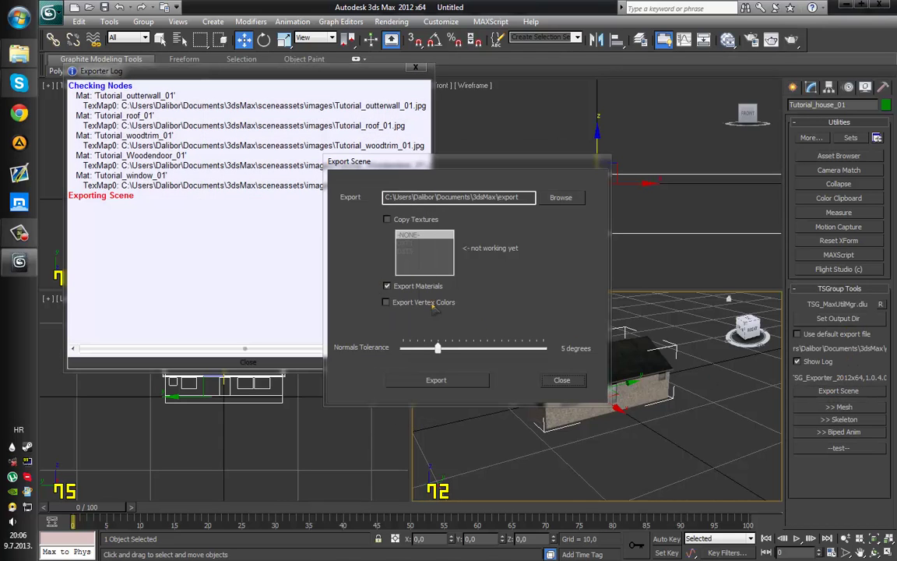
pyautogui.click(437, 380)
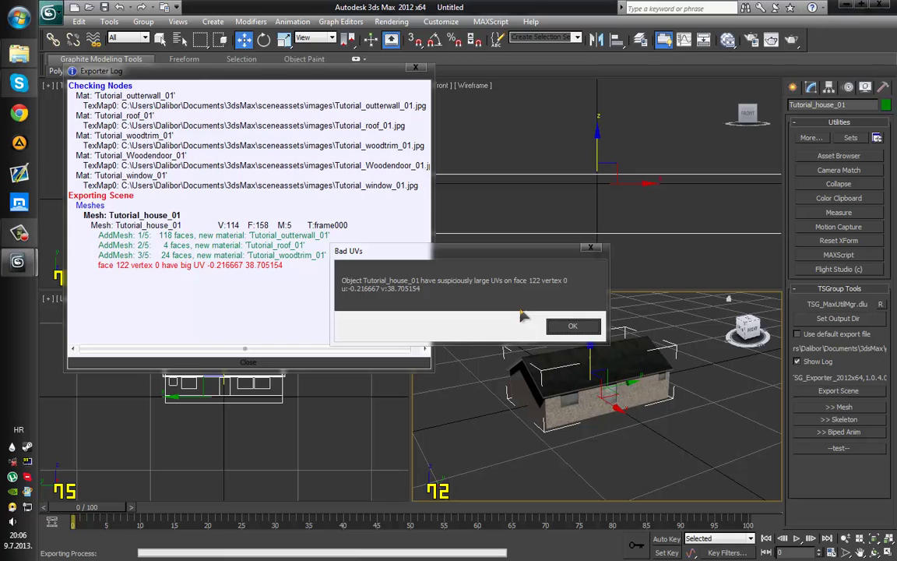
pyautogui.click(573, 327)
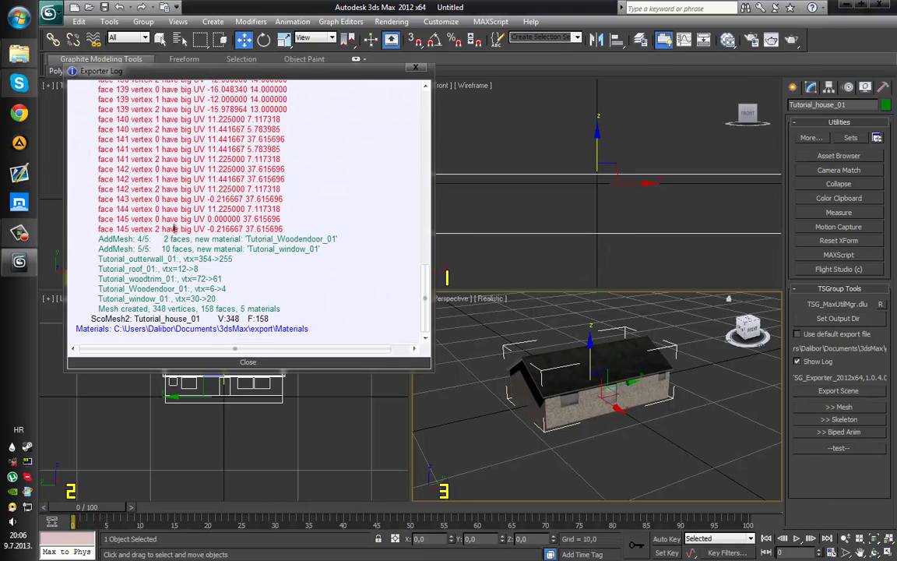
pyautogui.moveTo(349, 222); pyautogui.dragTo(97, 110)
pyautogui.click(313, 214)
pyautogui.click(422, 71)
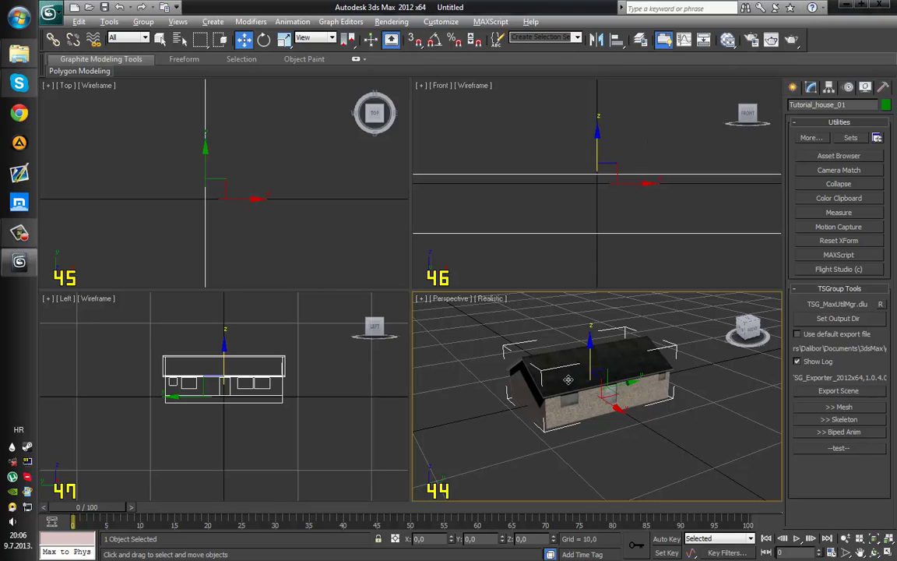
# - Start a file export of the scene and choose the gw::OBJ-Exporter (*.OBJ) format
pyautogui.click(49, 13)
pyautogui.click(98, 201)
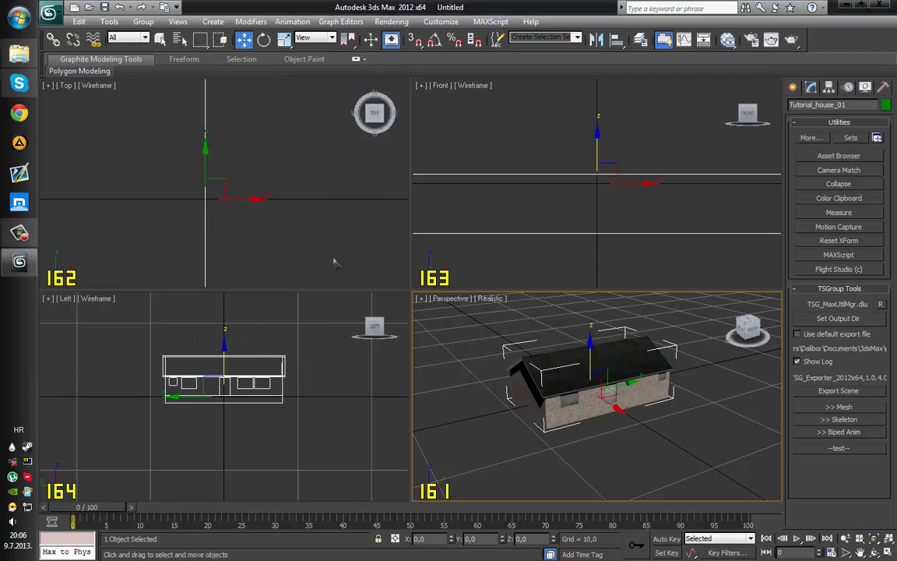
pyautogui.click(240, 288)
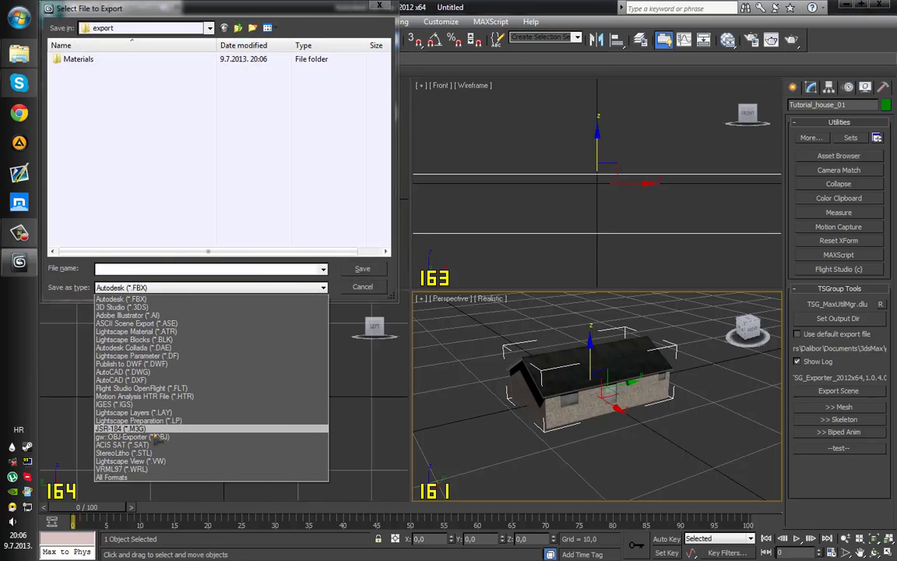
pyautogui.click(155, 439)
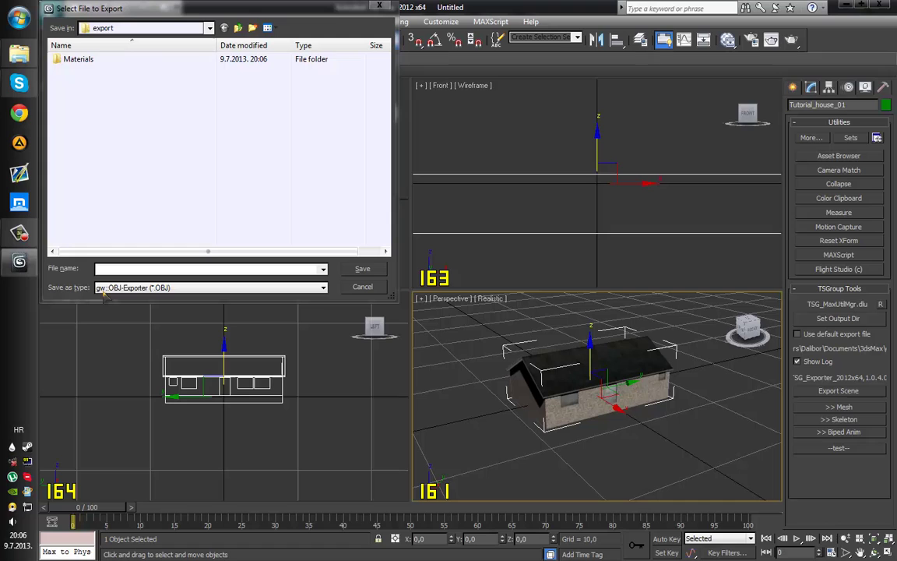
# - Create five new folders with default names in the export folder
pyautogui.click(253, 28)
pyautogui.click(253, 28)
pyautogui.click(253, 28)
pyautogui.click(253, 28)
pyautogui.click(254, 28)
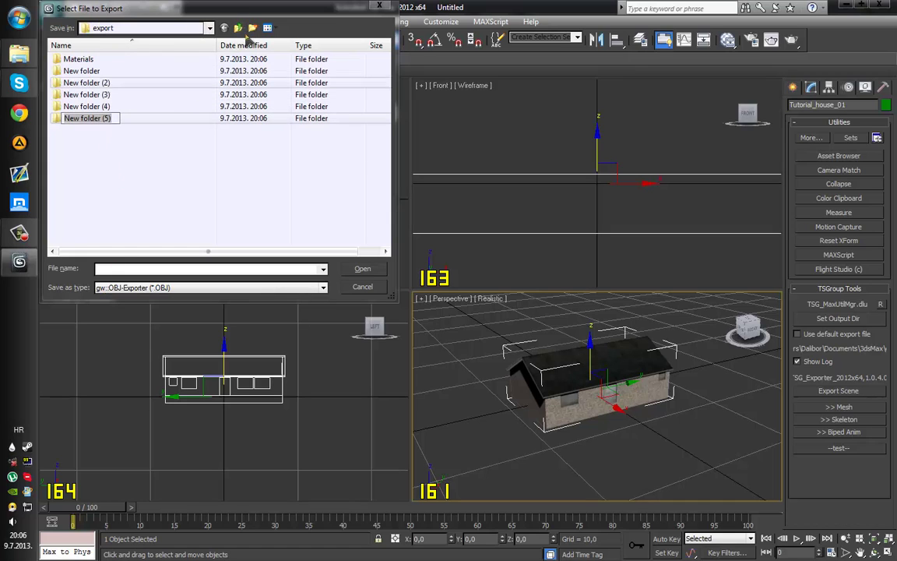
# - Set the export destination to the Model folder inside the Desktop's Tutorial folder
pyautogui.click(238, 28)
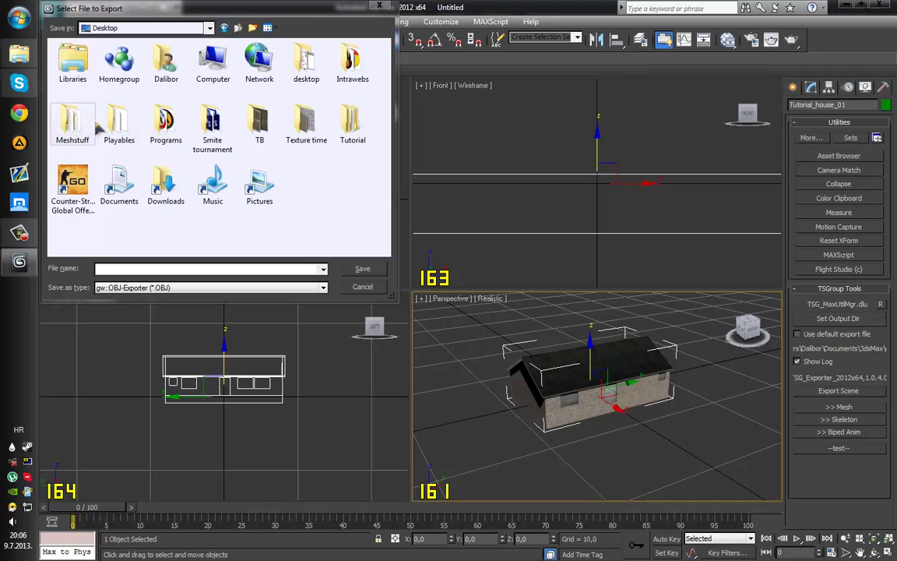
pyautogui.doubleClick(353, 123)
pyautogui.doubleClick(74, 78)
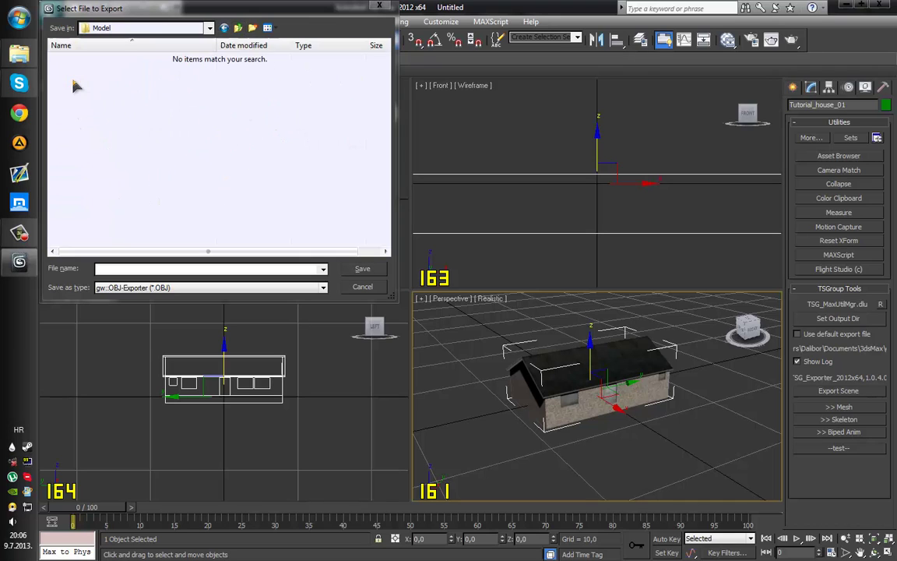
# - Name the OBJ file Tutorial_house_01 and save it to bring up the OBJ export options
pyautogui.click(161, 270)
pyautogui.write('T')
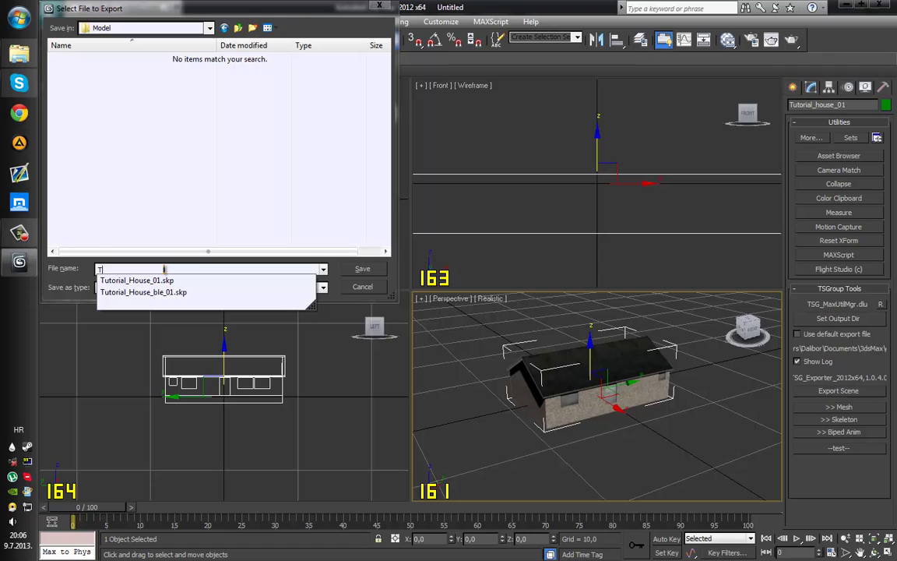
pyautogui.write('utor')
pyautogui.press('BackSpace')
pyautogui.press('BackSpace')
pyautogui.press('BackSpace')
pyautogui.write('utorial_house_01')
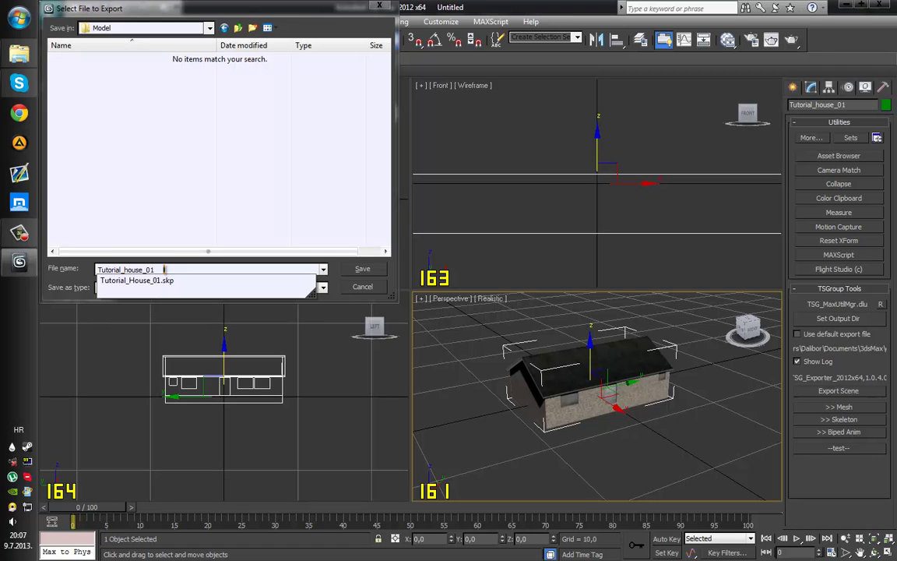
pyautogui.press('Return')
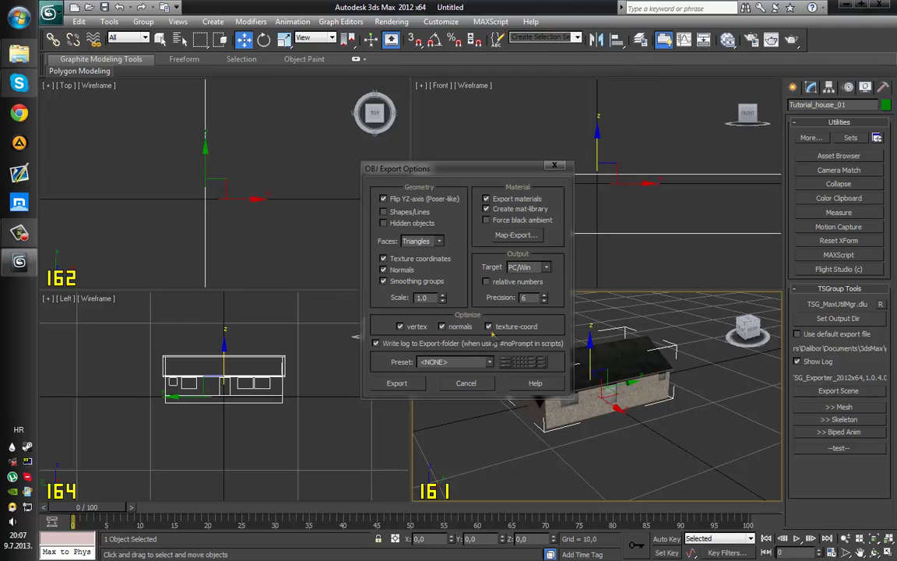
# - Export the house OBJ with the displayed options, and close 3ds Max without saving the scene
pyautogui.click(399, 383)
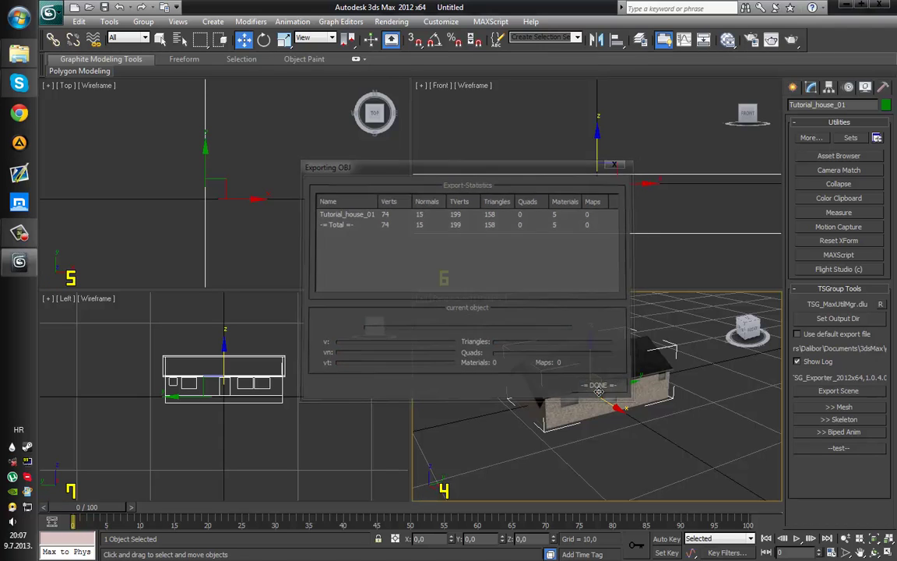
pyautogui.keyDown('alt'); pyautogui.moveTo(601, 383); pyautogui.dragTo(659, 371, button='middle'); pyautogui.keyUp('alt')
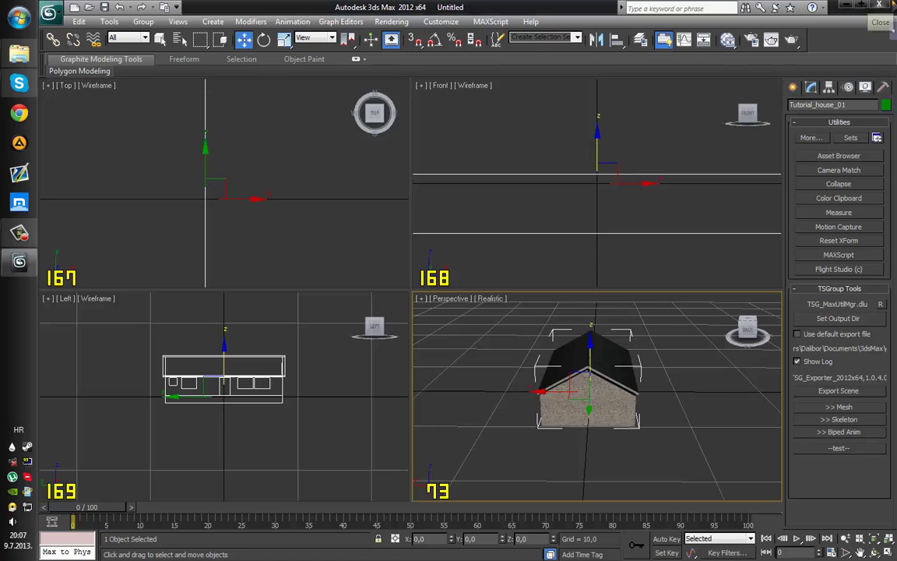
pyautogui.click(879, 5)
pyautogui.click(481, 326)
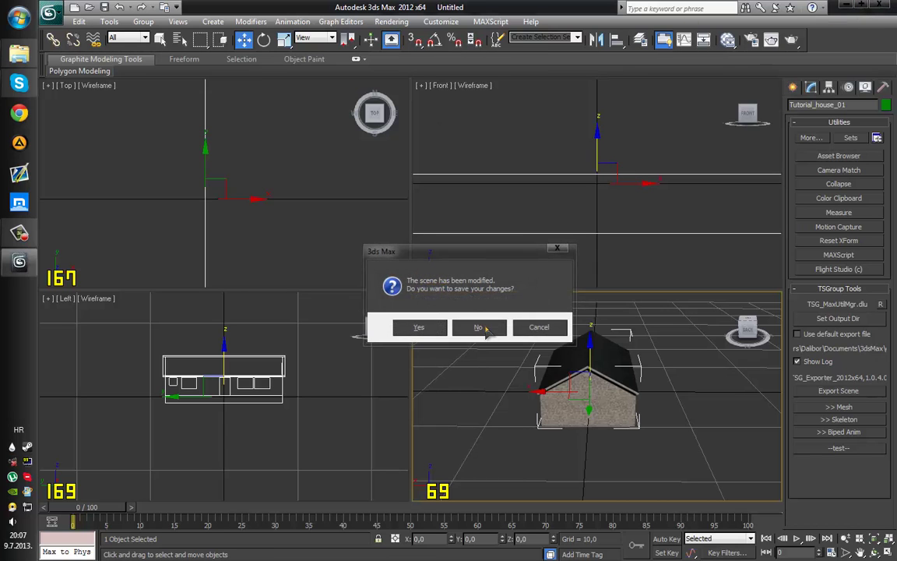
# - Open the desktop's Tutorial folder in Windows Explorer and, in a second window, the export folder inside Documents' 3dsMax folder
pyautogui.doubleClick(61, 167)
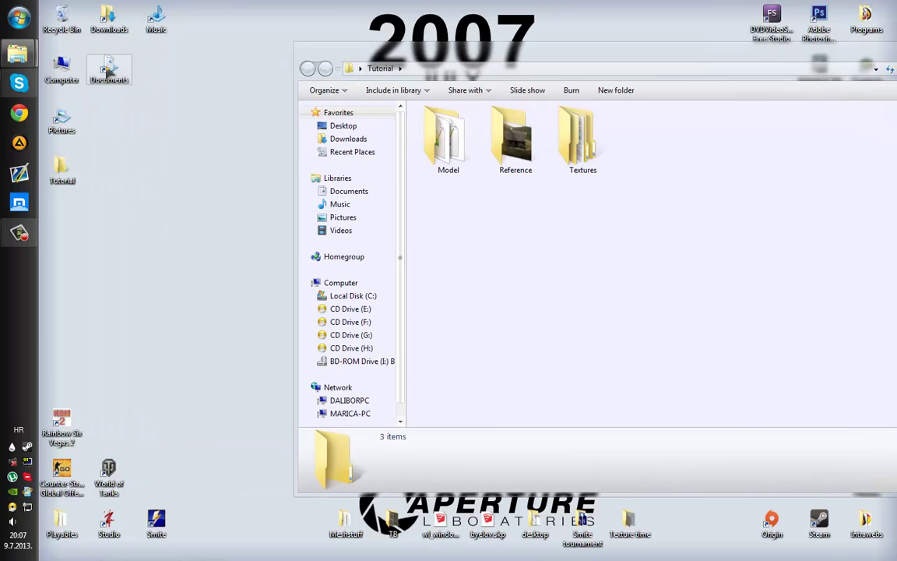
pyautogui.doubleClick(109, 71)
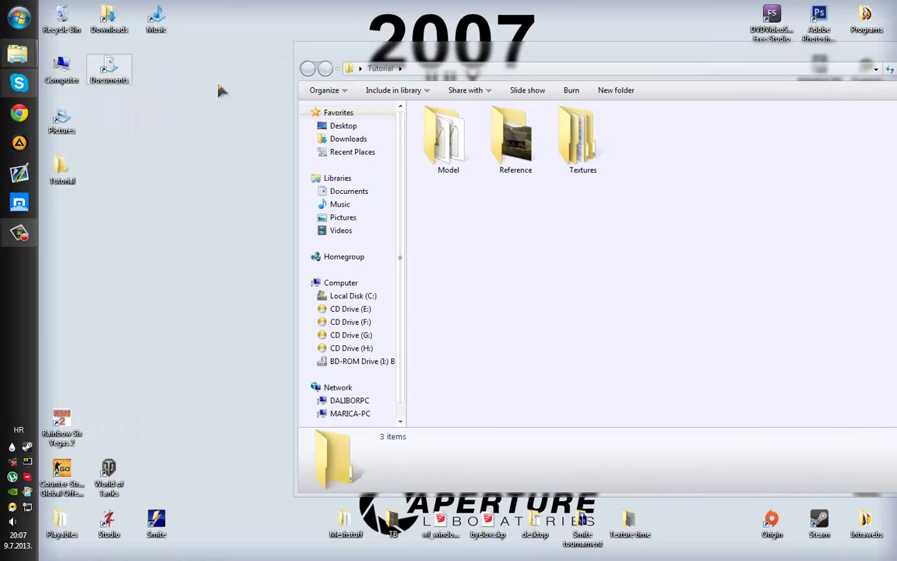
pyautogui.doubleClick(248, 119)
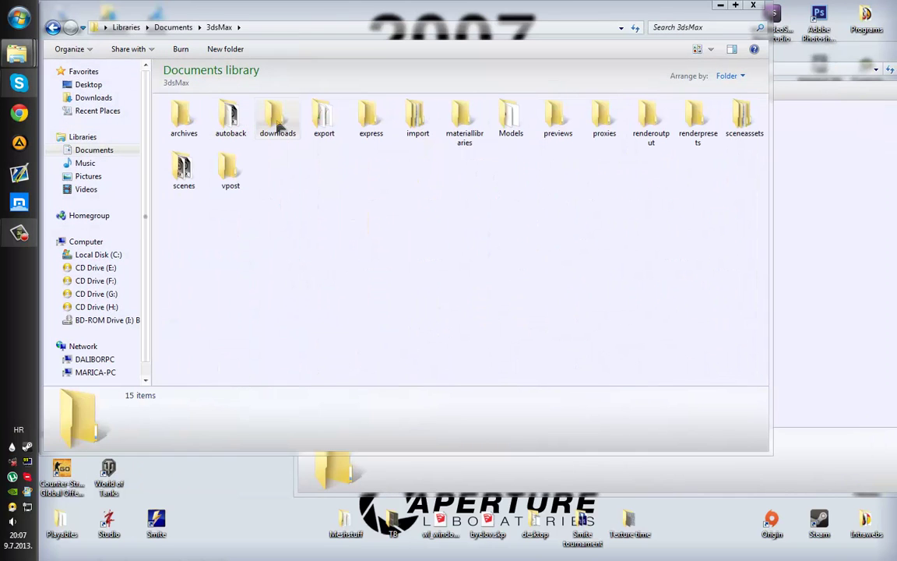
pyautogui.doubleClick(319, 119)
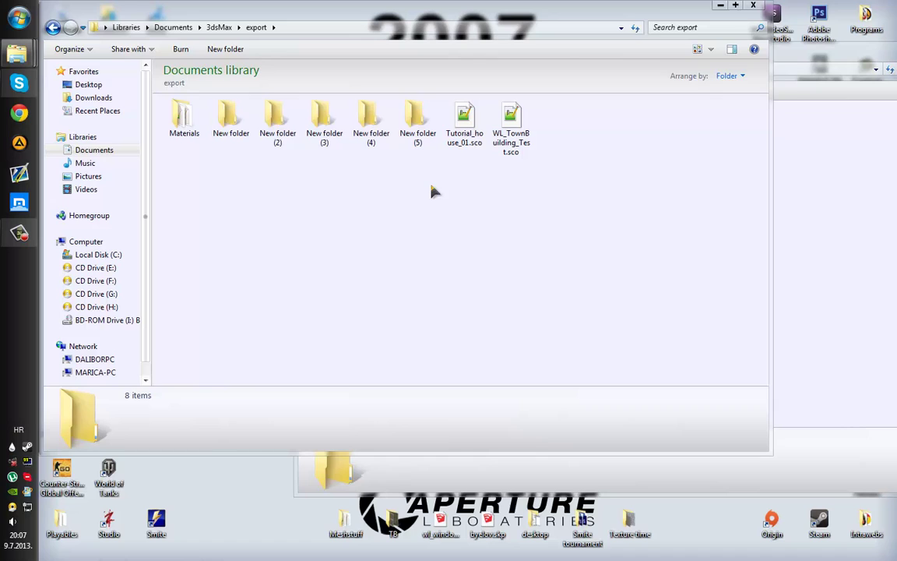
# - Delete the five default-named new folders and WL_TownBuilding_Test.sco from the export folder
pyautogui.moveTo(435, 191); pyautogui.dragTo(231, 133)
pyautogui.press('Delete')
pyautogui.press('Escape')
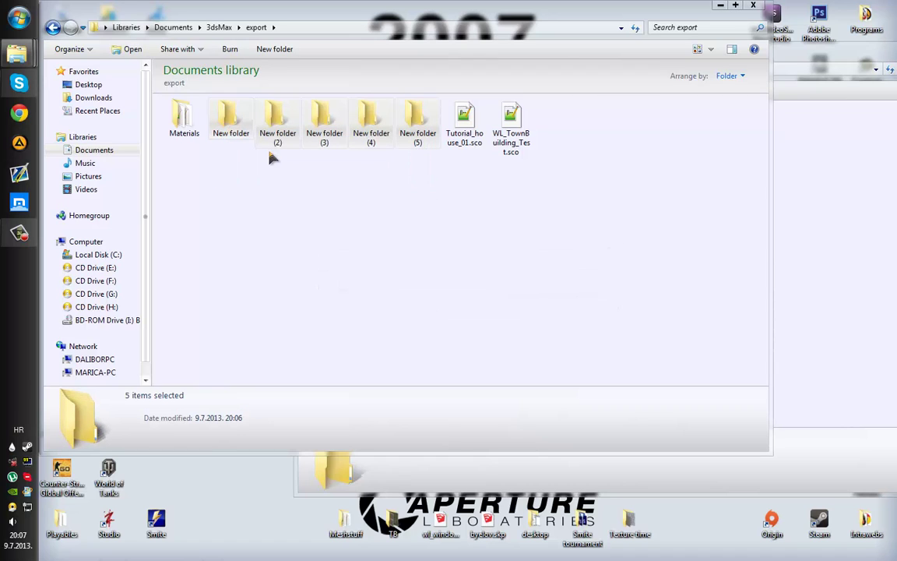
pyautogui.click(276, 128)
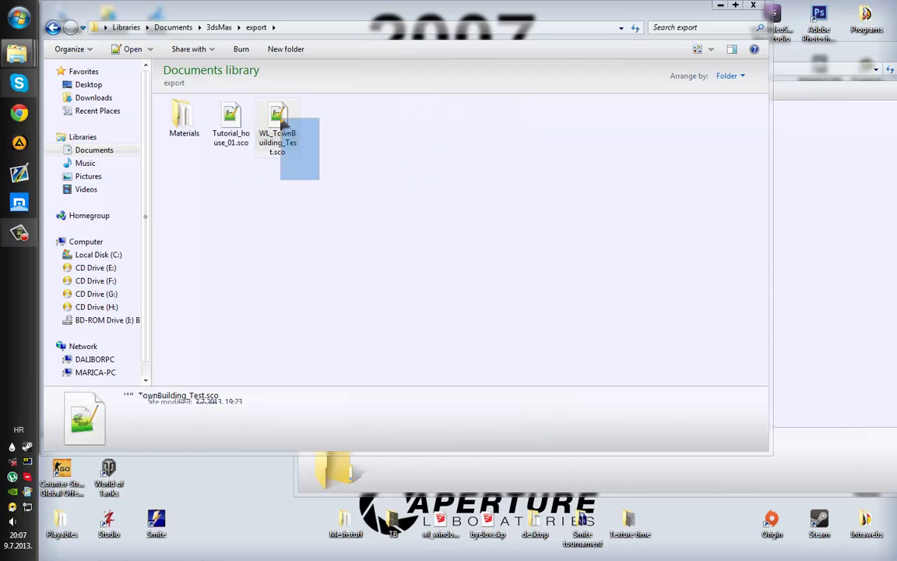
pyautogui.press('Delete')
pyautogui.press('Return')
# - Examine the exported vertex data in Tutorial_house_01.sco in Notepad++ and close the editor
pyautogui.click(239, 128)
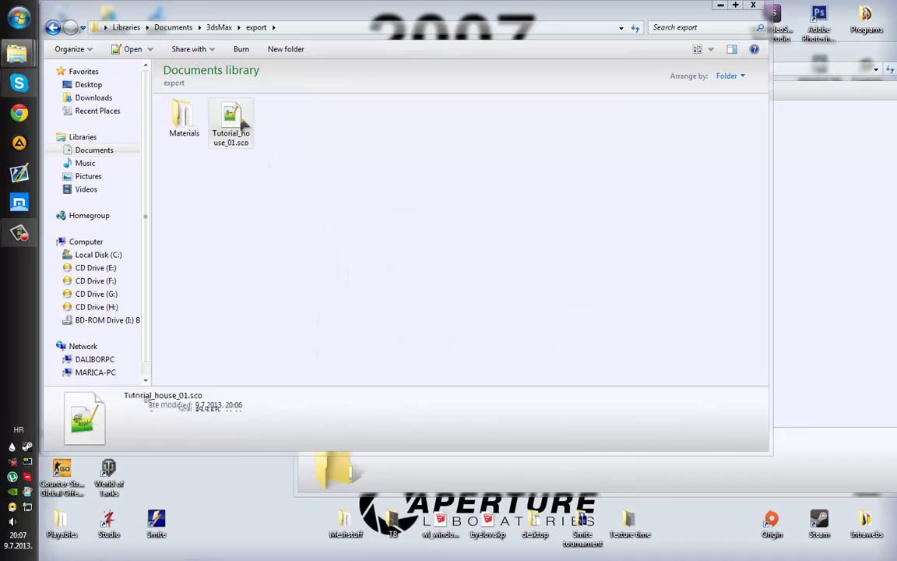
pyautogui.doubleClick(236, 134)
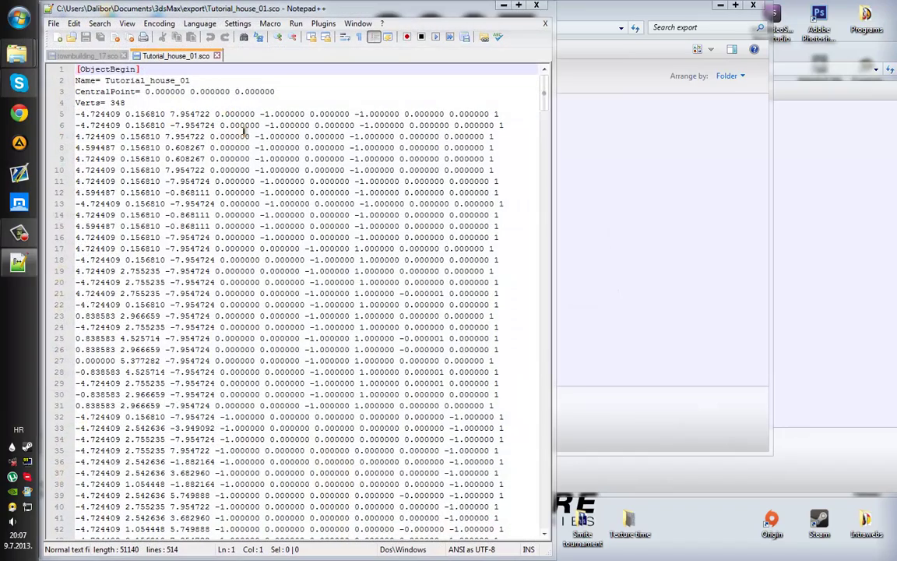
pyautogui.moveTo(547, 92); pyautogui.dragTo(543, 129)
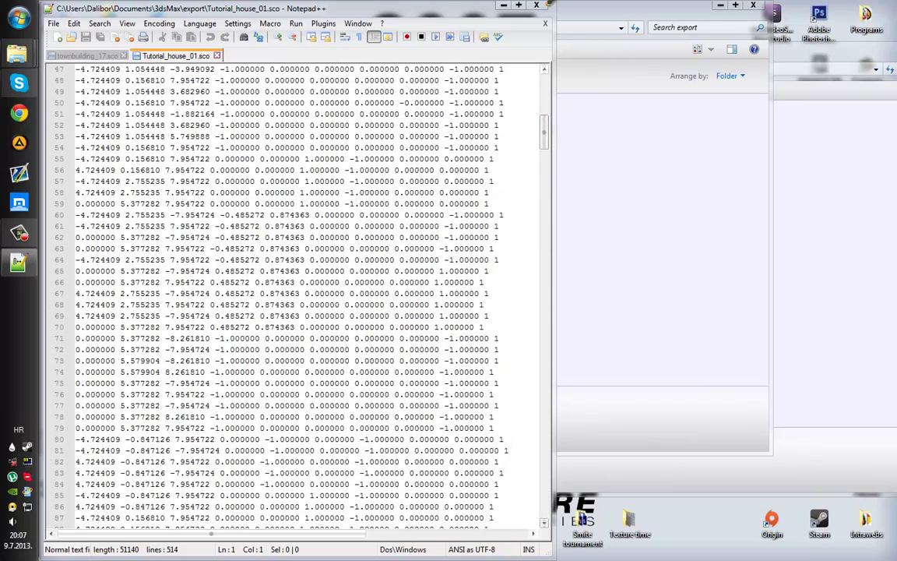
pyautogui.click(539, 6)
# - Delete every material file from the export folder's Materials subfolder except the five whose names start with Tutorial_
pyautogui.doubleClick(185, 119)
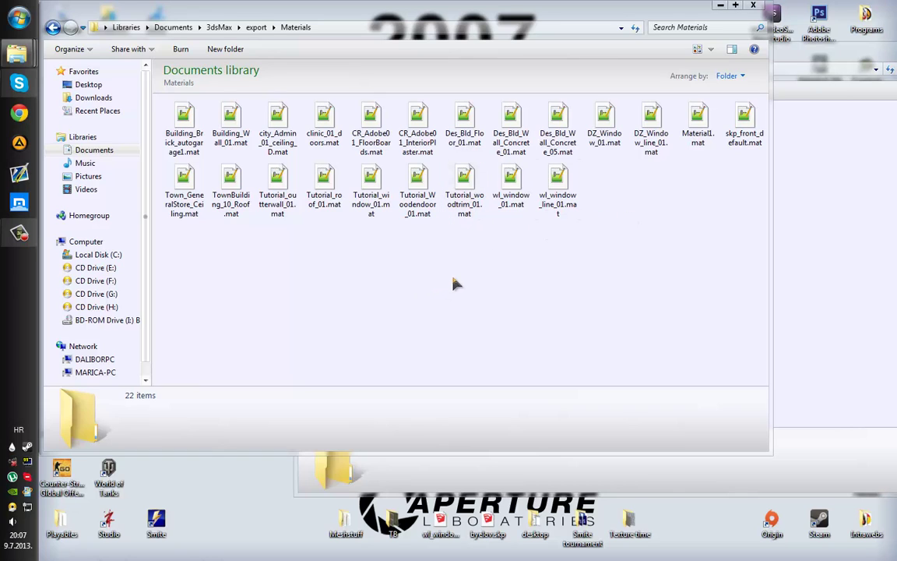
pyautogui.click(218, 194)
pyautogui.hotkey('ctrl', 'a')
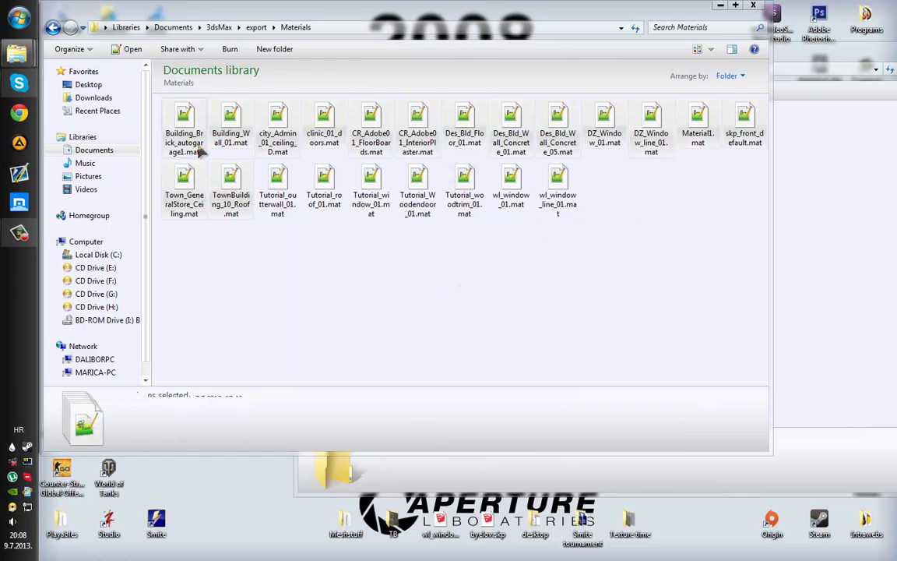
pyautogui.press('Delete')
pyautogui.press('Escape')
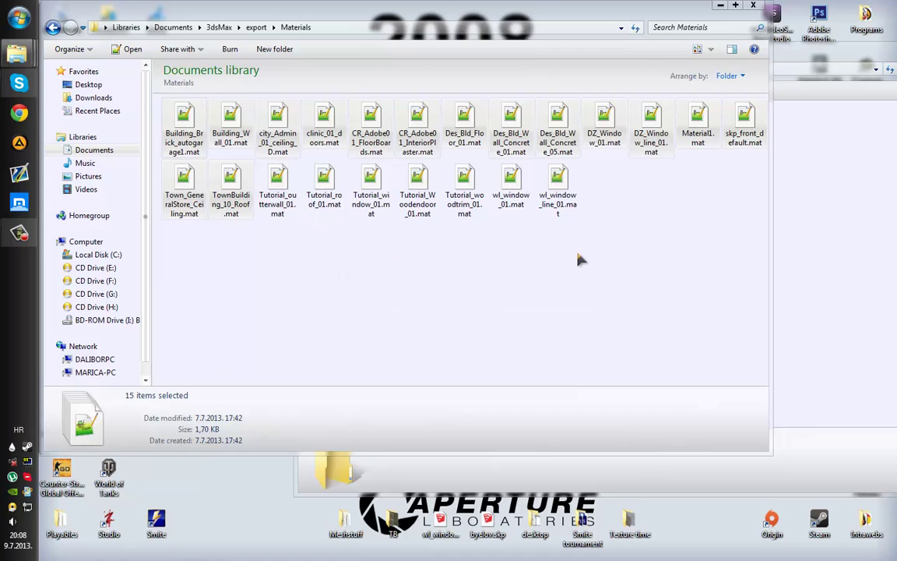
pyautogui.moveTo(554, 245); pyautogui.dragTo(387, 144)
pyautogui.press('Delete')
pyautogui.press('Return')
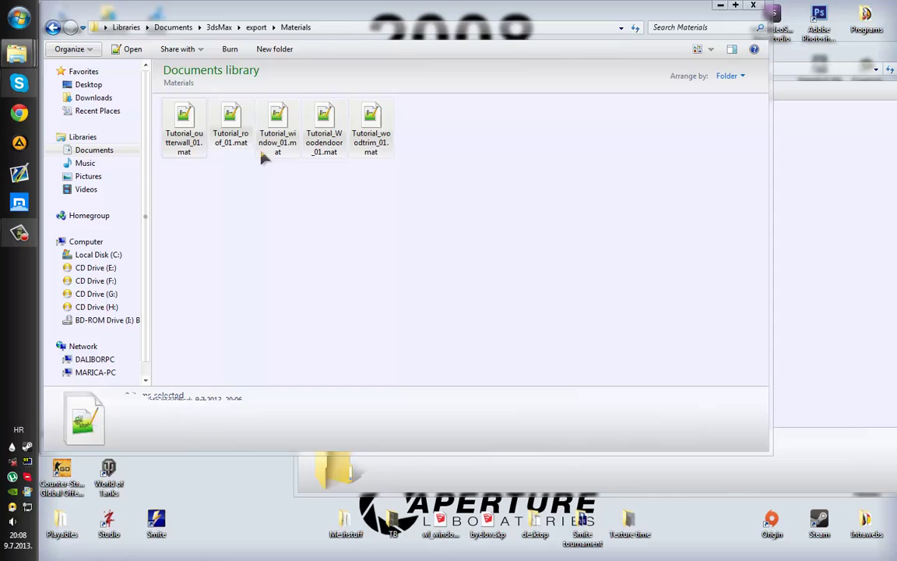
# - Move the Materials folder and Tutorial_house_01.sco from the export folder into the Tutorial's Model folder, and close the export folder's window
pyautogui.press('BackSpace')
pyautogui.press('BackSpace')
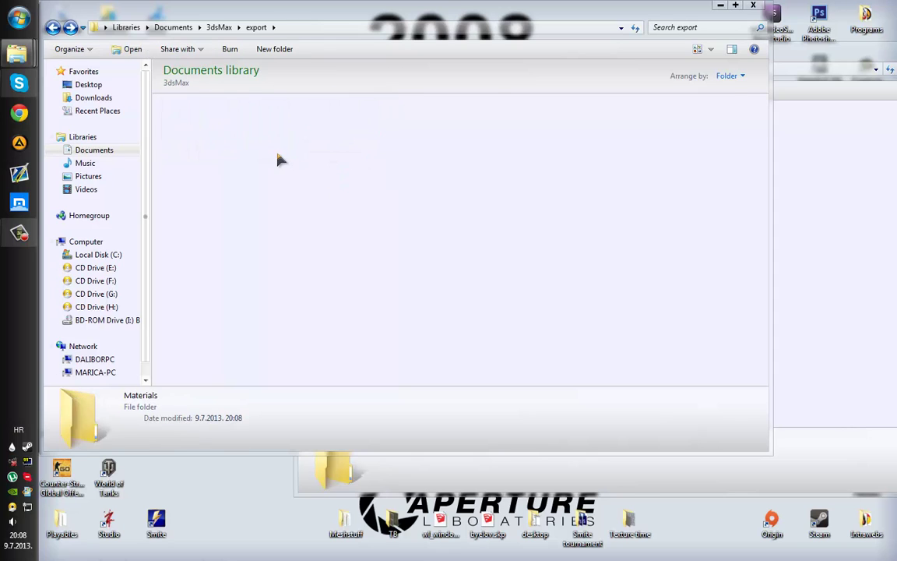
pyautogui.doubleClick(338, 126)
pyautogui.moveTo(254, 177); pyautogui.dragTo(173, 114)
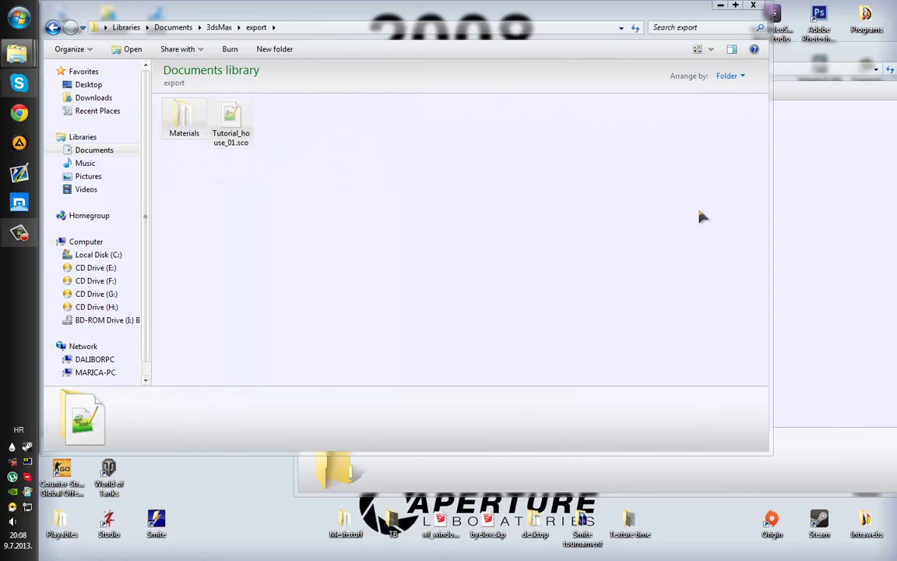
pyautogui.click(812, 220)
pyautogui.hotkey('ctrl', 'v')
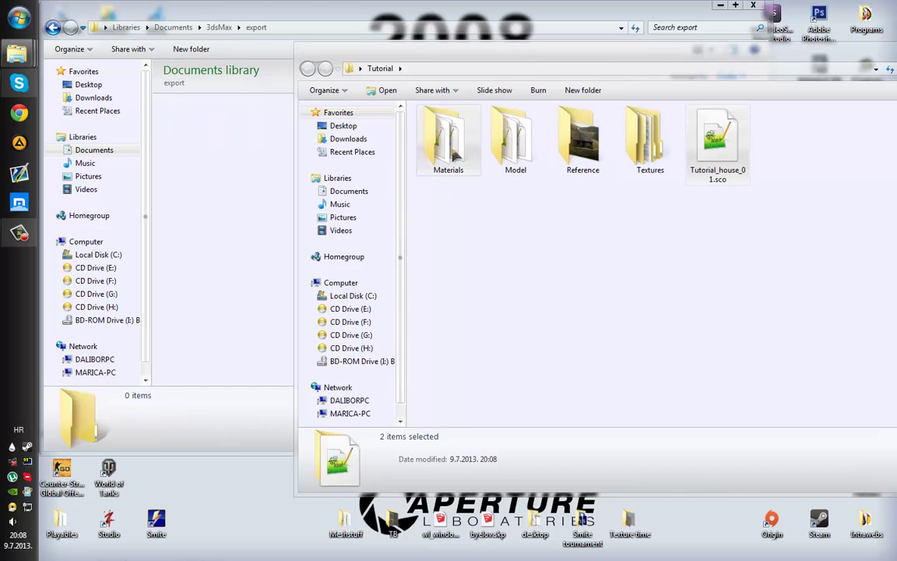
pyautogui.moveTo(454, 151); pyautogui.dragTo(507, 150)
pyautogui.doubleClick(446, 153)
pyautogui.click(288, 162)
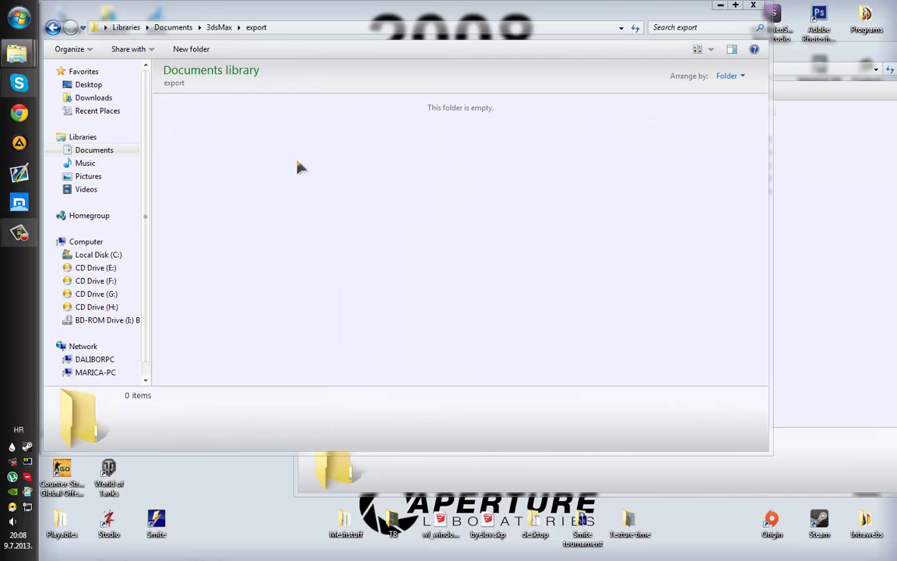
pyautogui.click(755, 6)
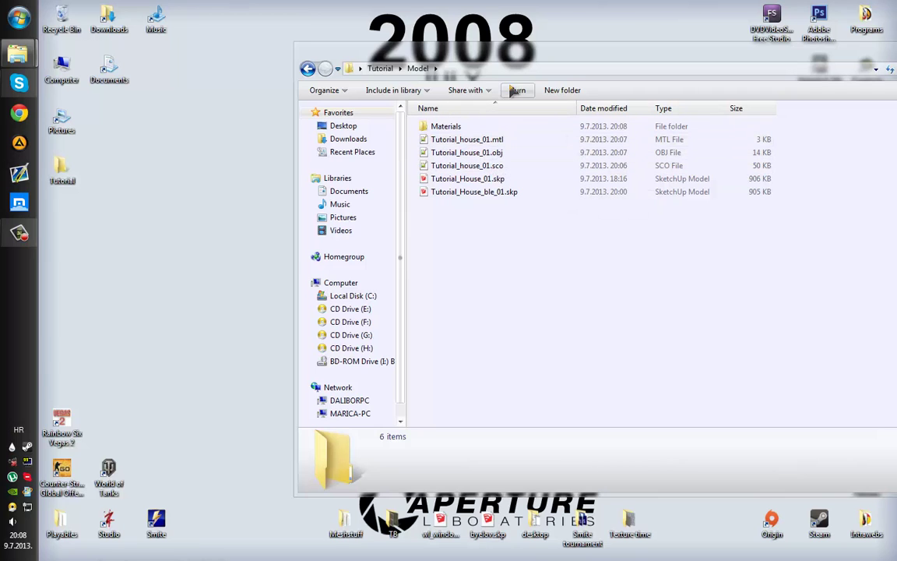
# - Delete Tutorial_House_ble_01.skp from the Model folder
pyautogui.moveTo(470, 46); pyautogui.dragTo(491, 35)
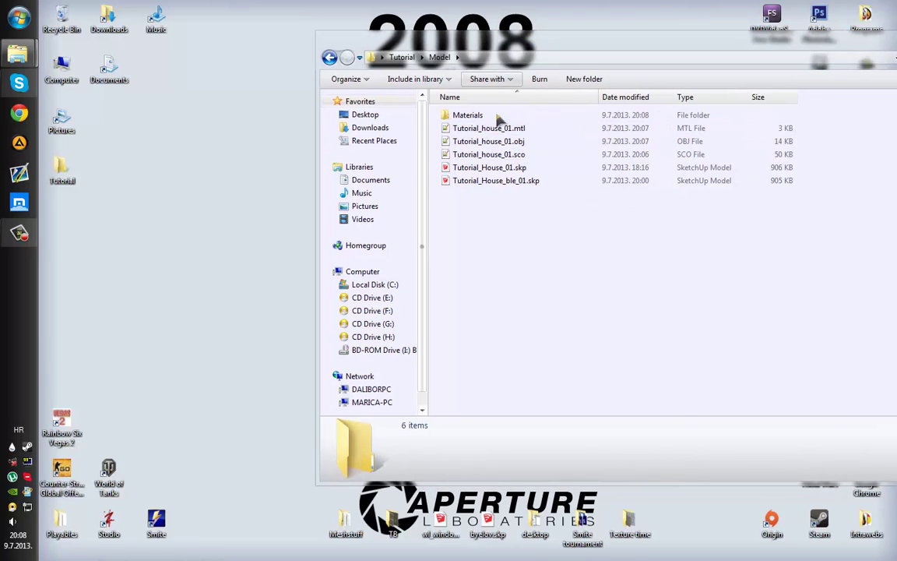
pyautogui.click(499, 155)
pyautogui.click(512, 180)
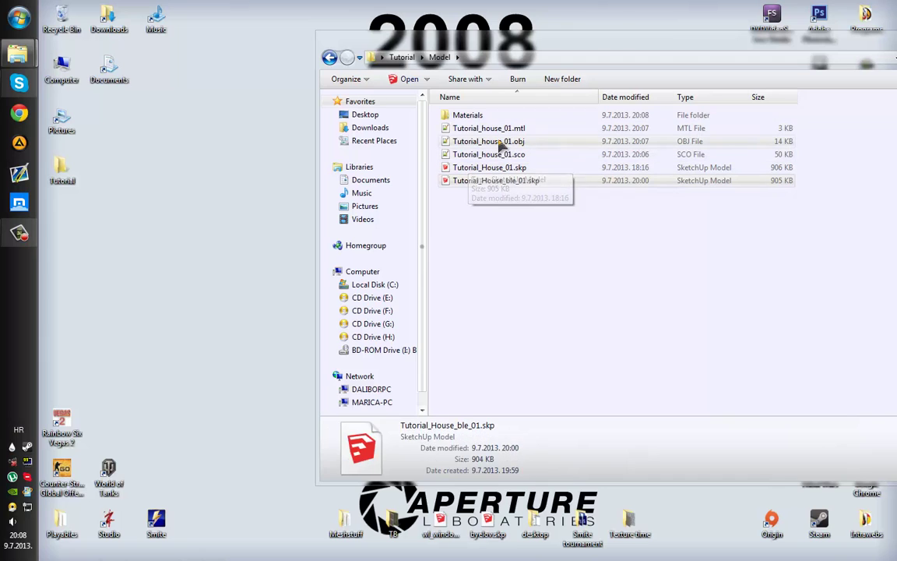
pyautogui.click(502, 142)
pyautogui.press('F1')
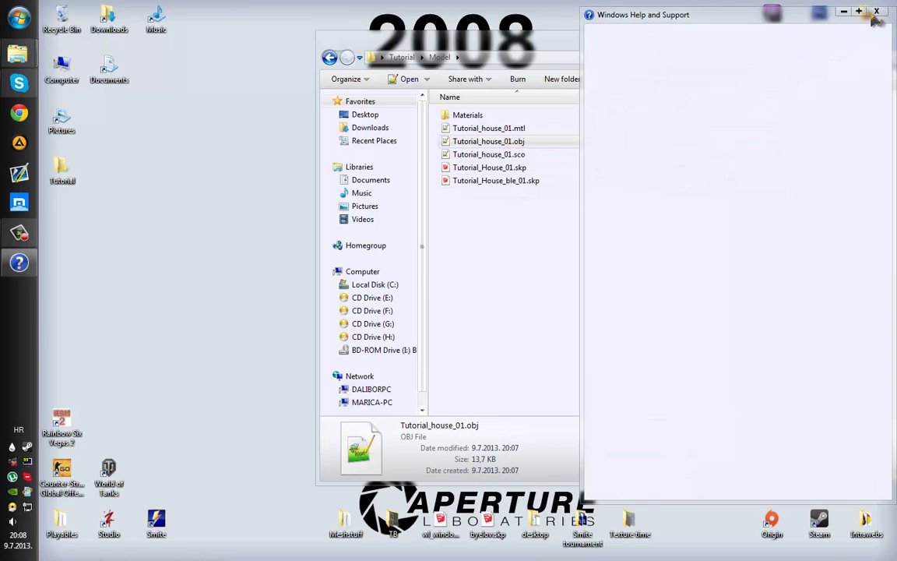
pyautogui.click(876, 11)
pyautogui.click(525, 182)
pyautogui.press('Delete')
pyautogui.press('Return')
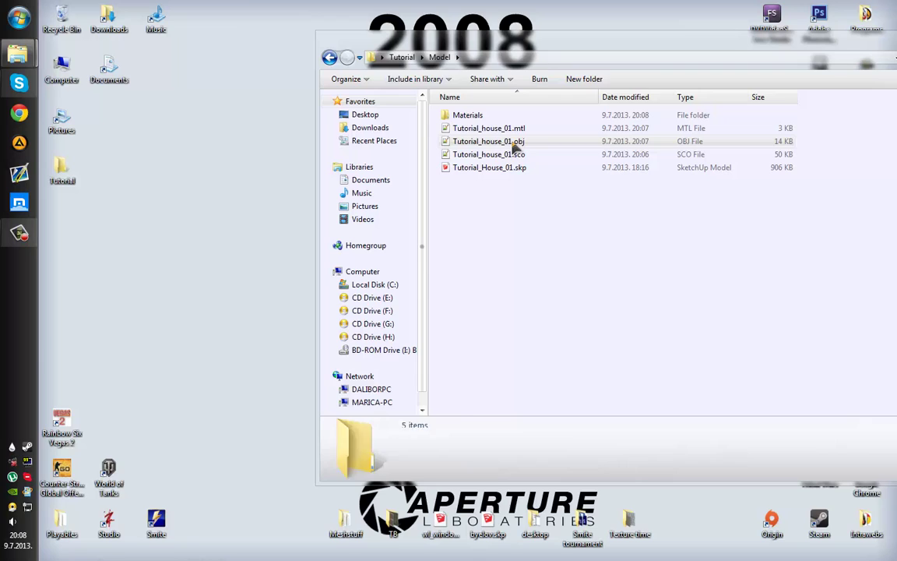
# - Rename the exported OBJ and MTL files as Tutorial_house_01_ble.obj and Tutorial_house_01_ble.mtl
pyautogui.click(516, 146)
pyautogui.press('F2')
pyautogui.press('Right')
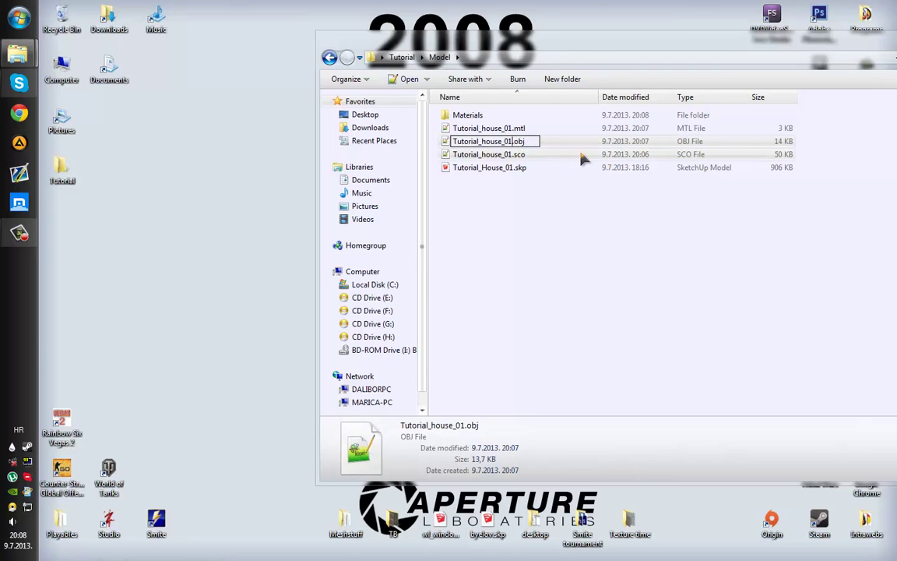
pyautogui.write('_ble')
pyautogui.hotkey('shift', 'Left')
pyautogui.hotkey('shift', 'Left')
pyautogui.hotkey('shift', 'Left')
pyautogui.hotkey('shift', 'Left')
pyautogui.hotkey('shift', 'Tab')
pyautogui.press('Right')
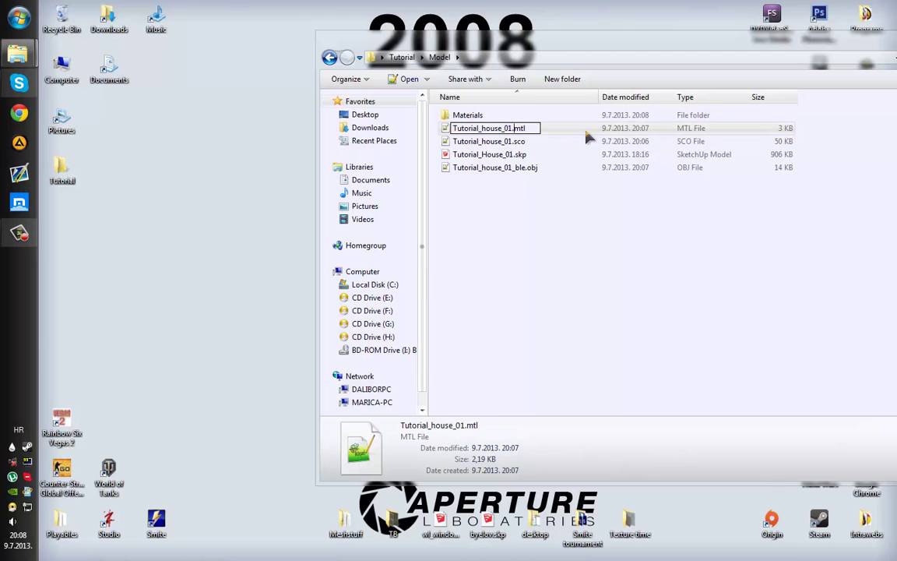
pyautogui.write('_ble')
pyautogui.press('Return')
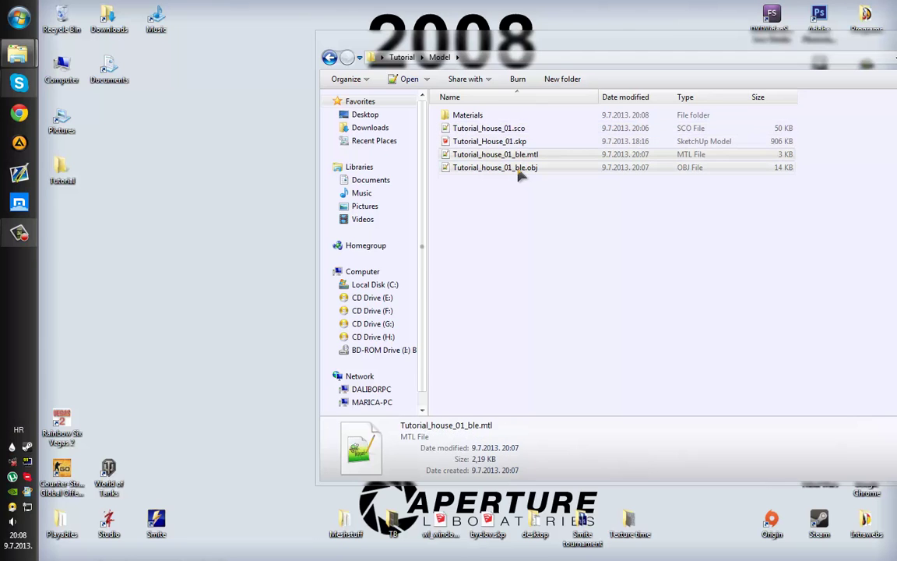
# - Examine the header and material library reference in Tutorial_house_01_ble.obj, and close the open documents and Notepad++
pyautogui.doubleClick(520, 168)
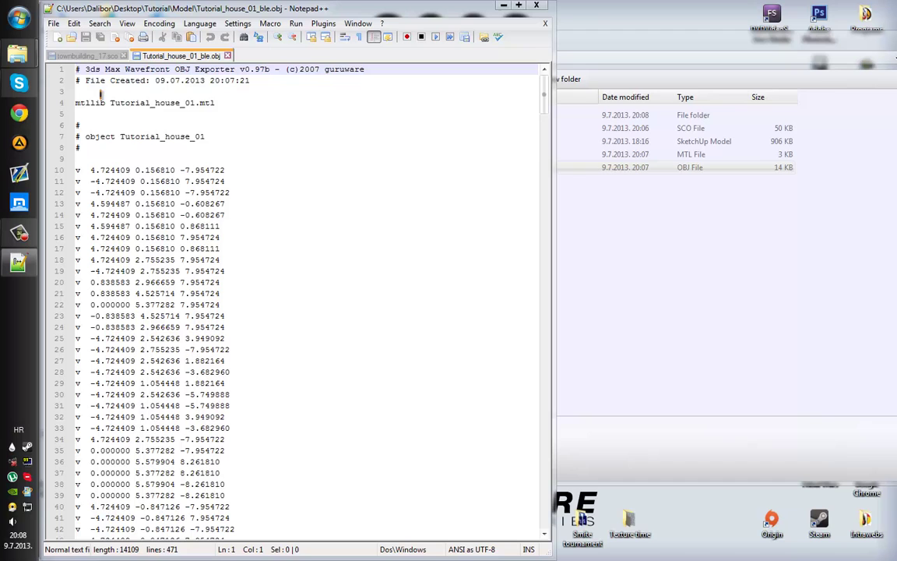
pyautogui.moveTo(101, 94); pyautogui.dragTo(263, 156)
pyautogui.click(263, 150)
pyautogui.middleClick(184, 56)
pyautogui.middleClick(66, 57)
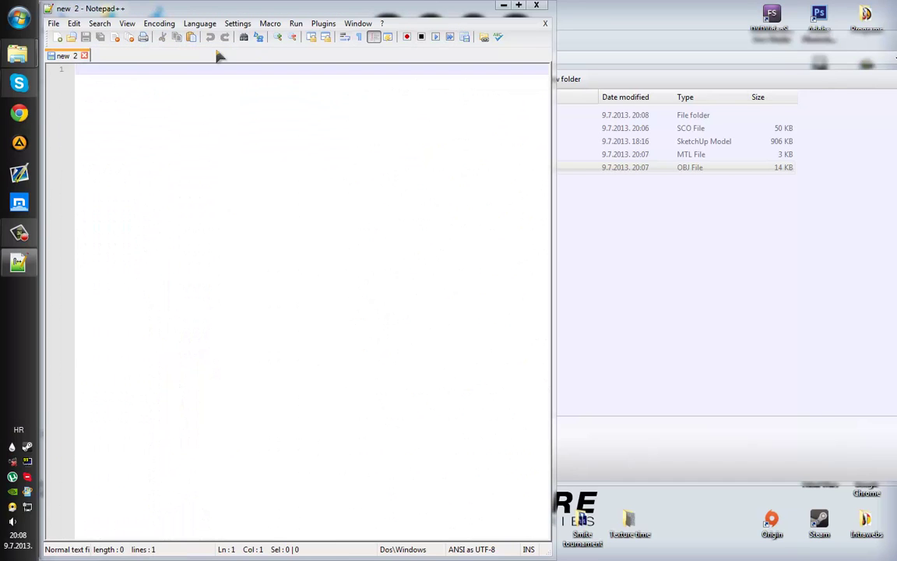
pyautogui.click(519, 6)
pyautogui.click(881, 6)
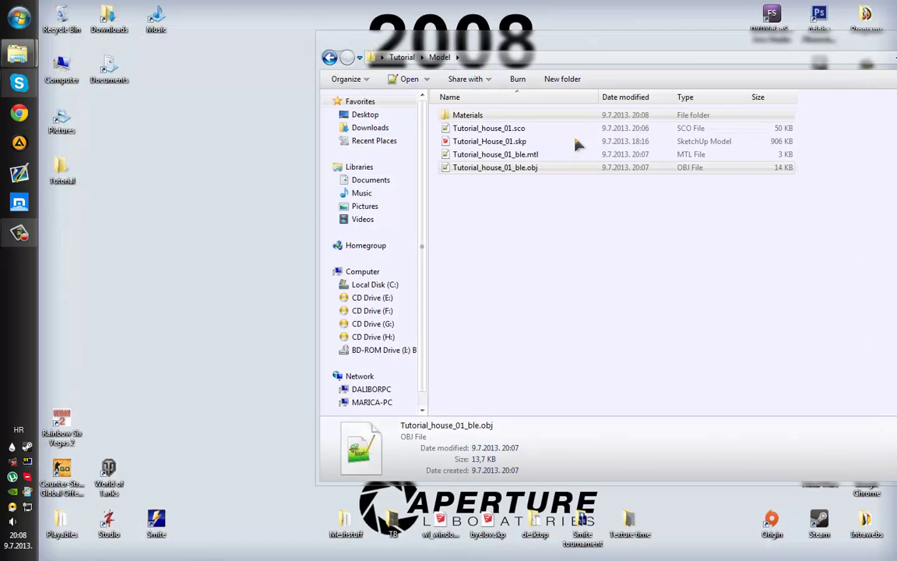
# - Launch The WarZ Mesh Converter by bleblebles from the desktop's Meshstuff folder and minimize that folder's window
pyautogui.doubleClick(343, 517)
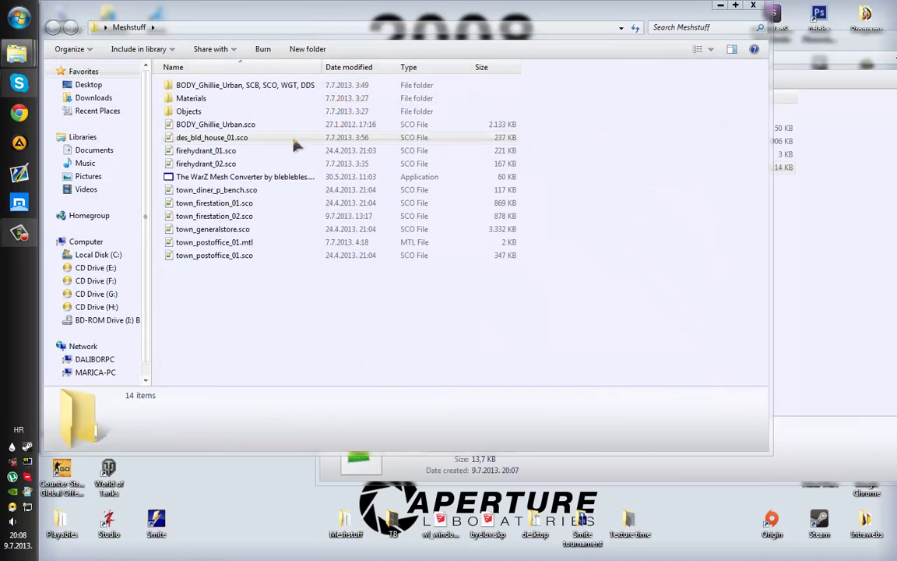
pyautogui.click(266, 178)
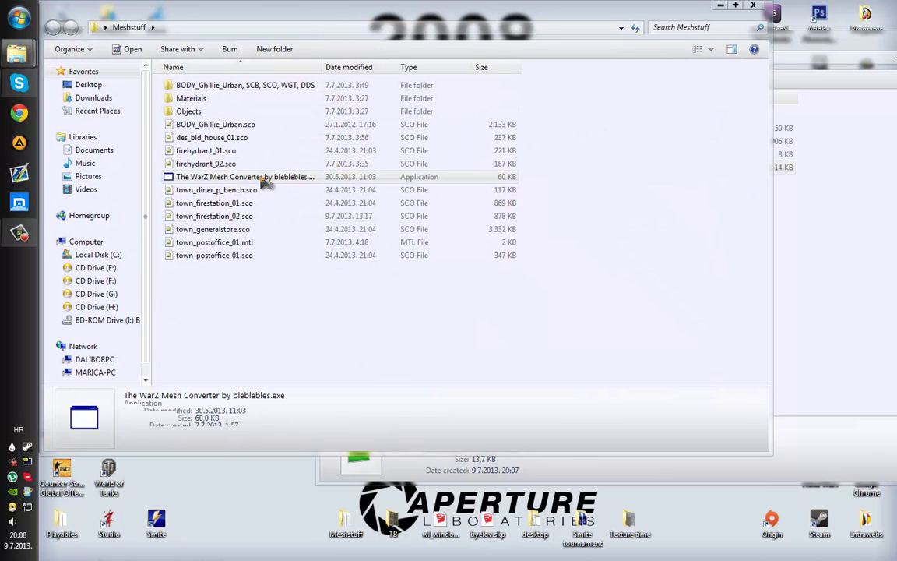
pyautogui.doubleClick(277, 176)
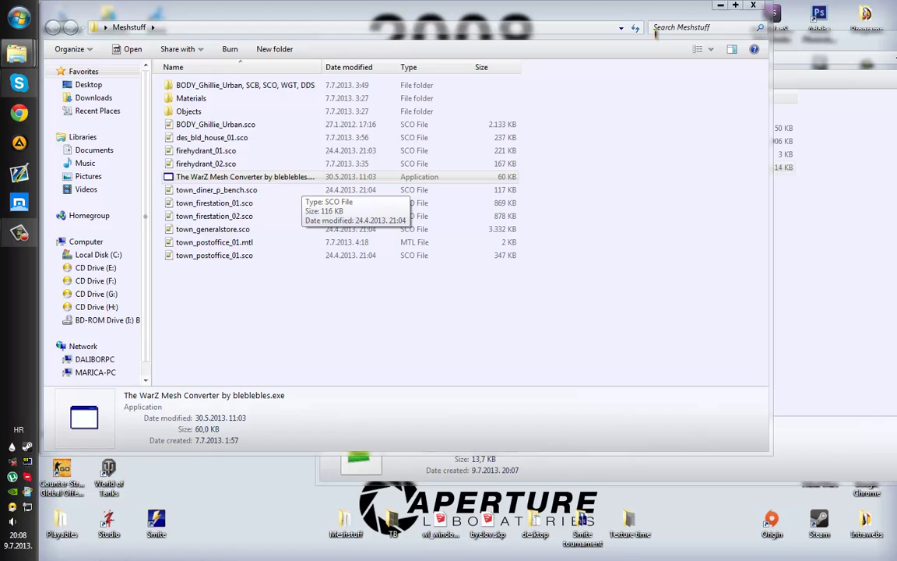
pyautogui.click(721, 6)
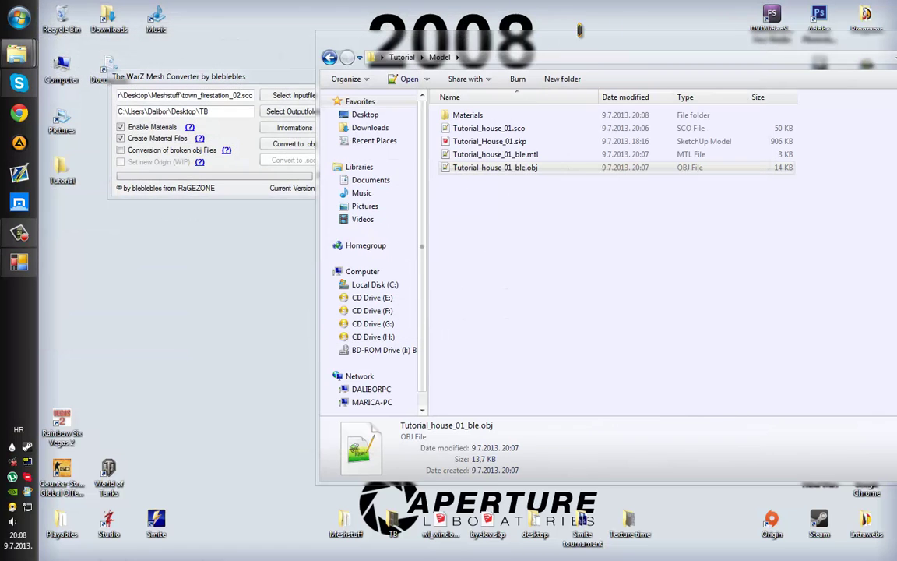
# - Select Tutorial_house_01_ble.obj from the desktop's Tutorial\Model folder as the converter's input file
pyautogui.click(273, 97)
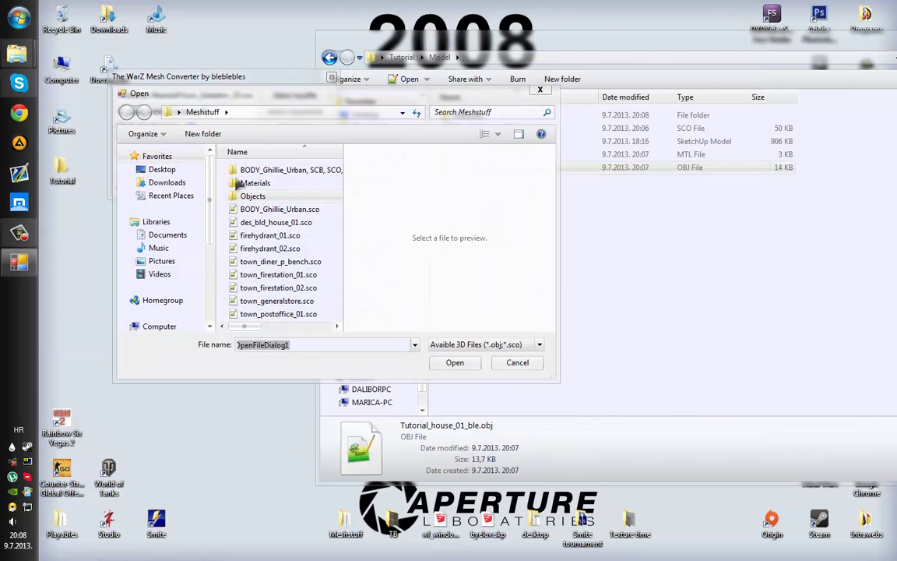
pyautogui.click(163, 170)
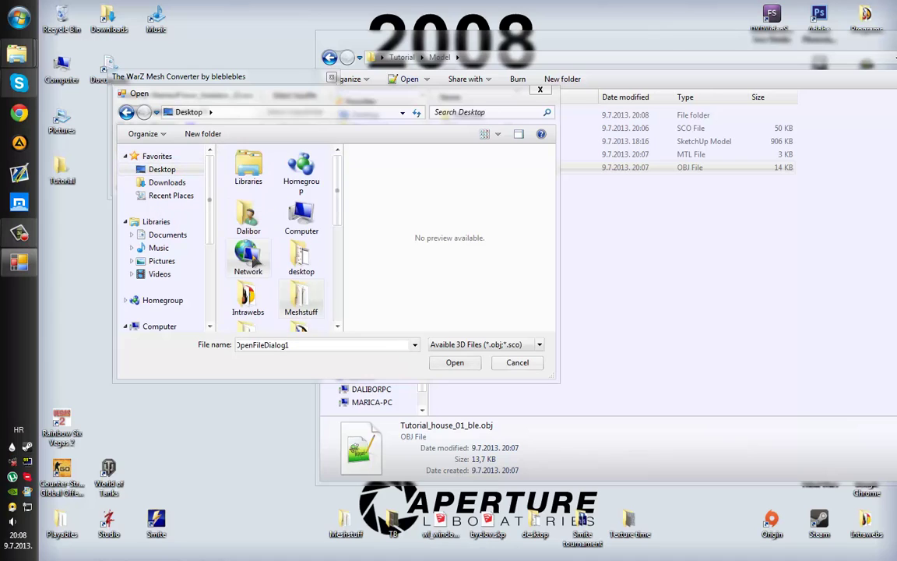
pyautogui.scroll(-2, 269, 308)
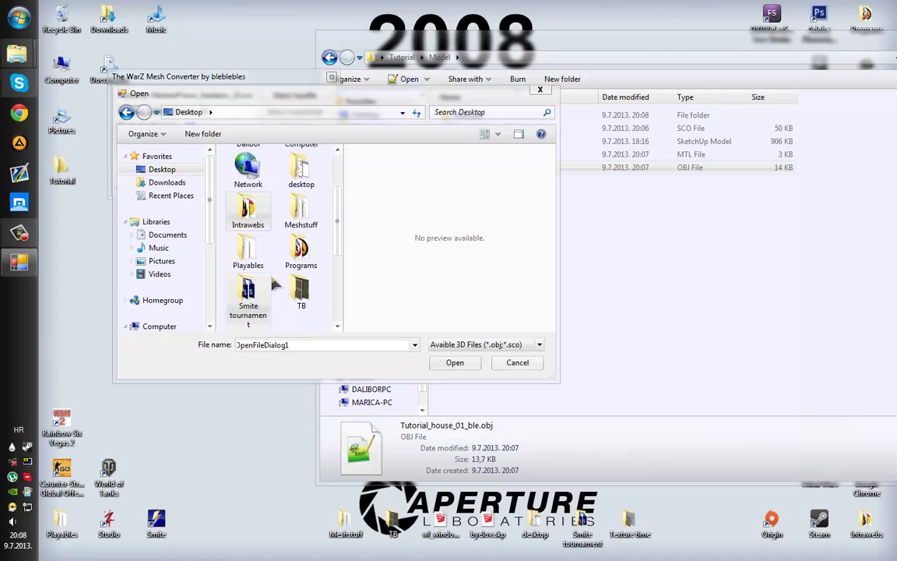
pyautogui.scroll(-3, 281, 265)
pyautogui.doubleClick(294, 234)
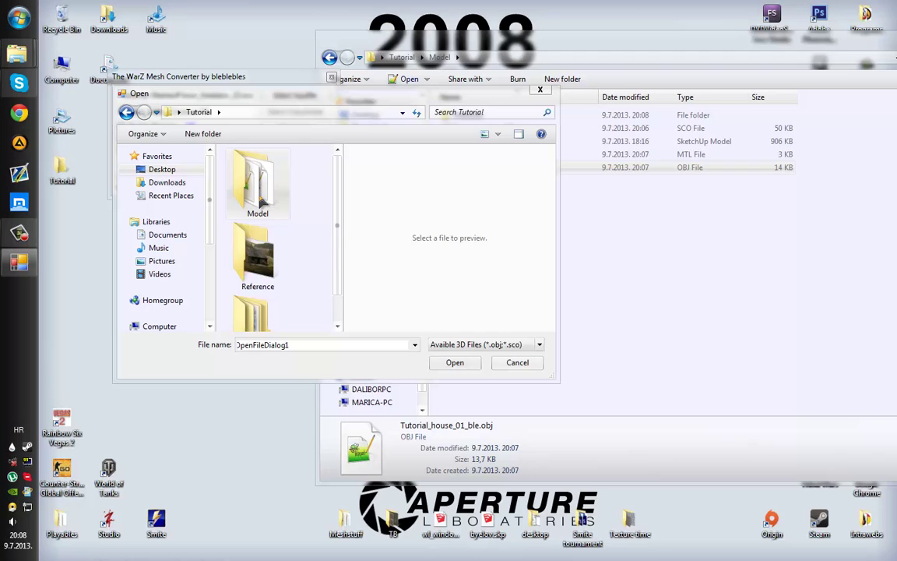
pyautogui.doubleClick(265, 195)
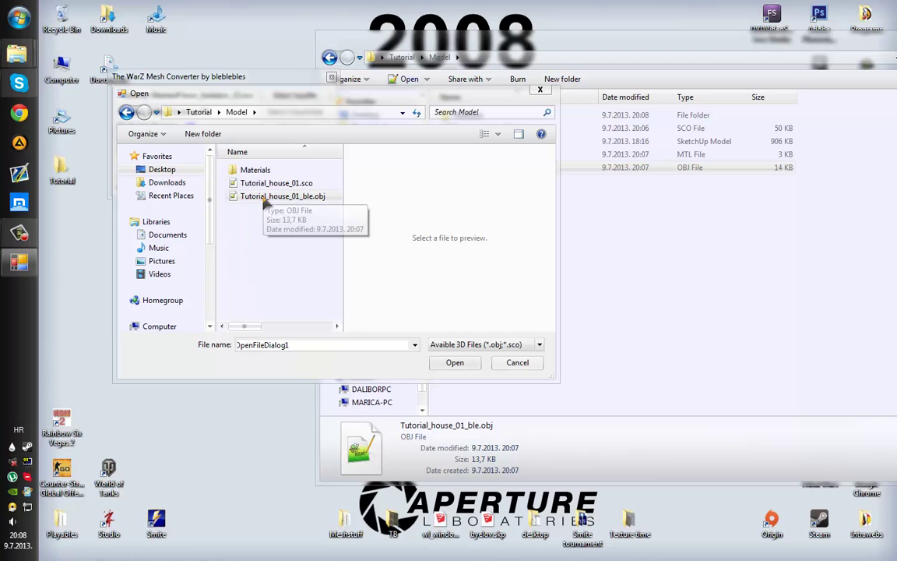
pyautogui.doubleClick(269, 196)
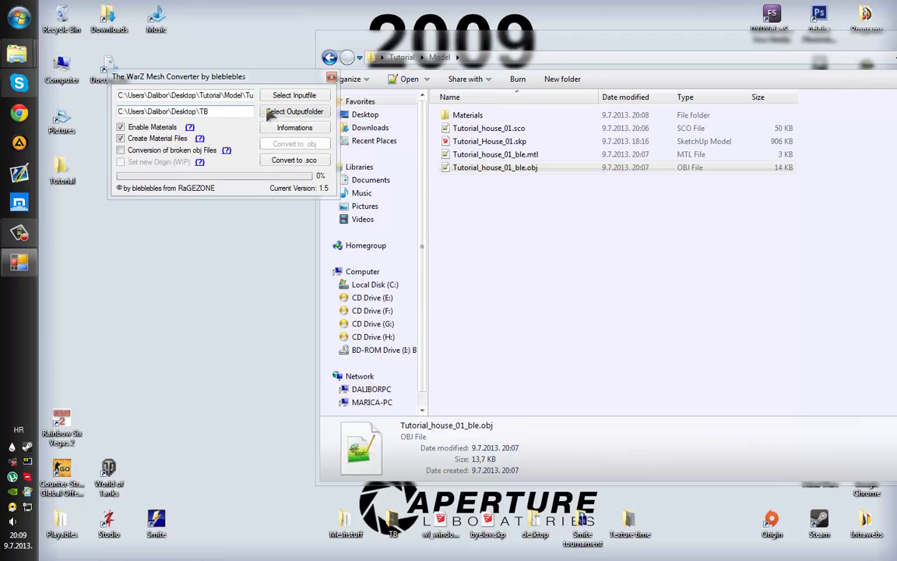
# - Close the TB folder window and create a folder named ble on the desktop
pyautogui.click(290, 160)
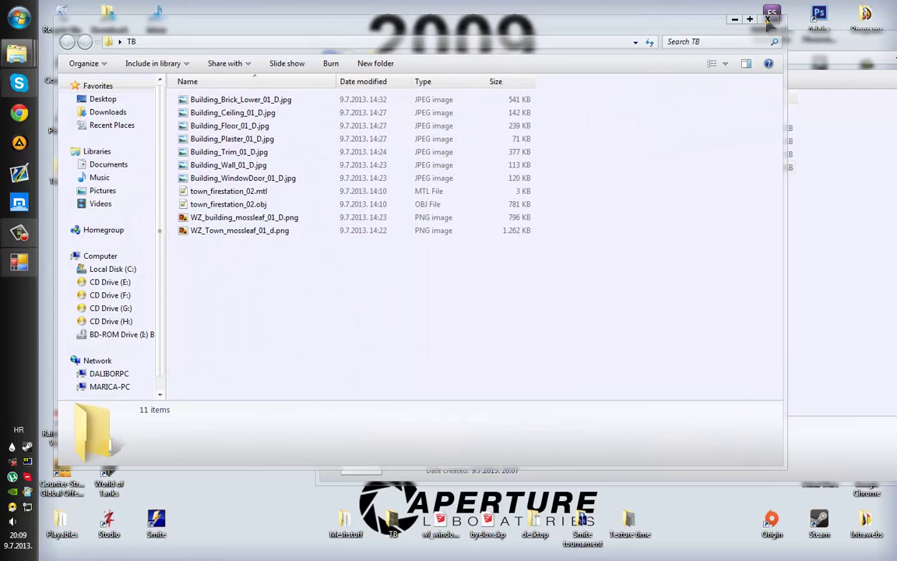
pyautogui.click(769, 21)
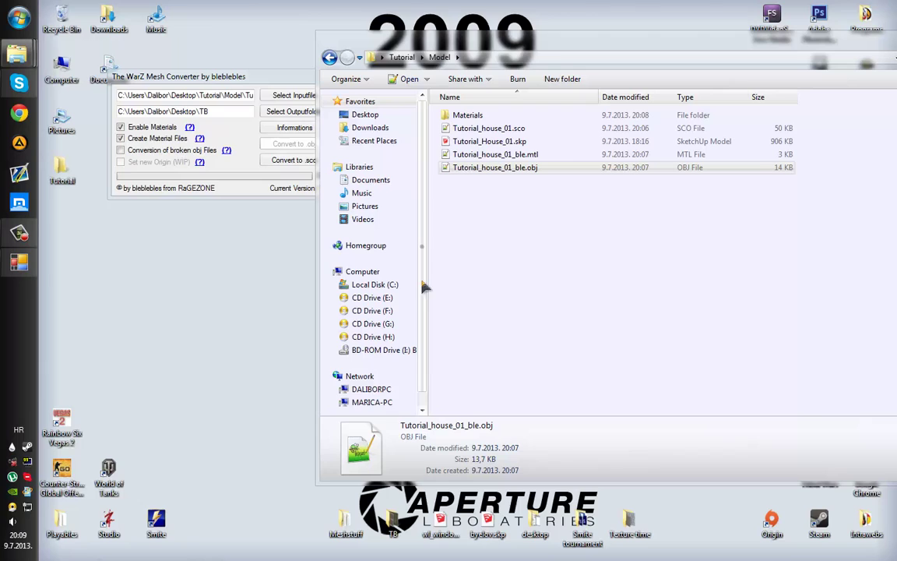
pyautogui.click(128, 282)
pyautogui.hotkey('ctrl', 'shift', 'n')
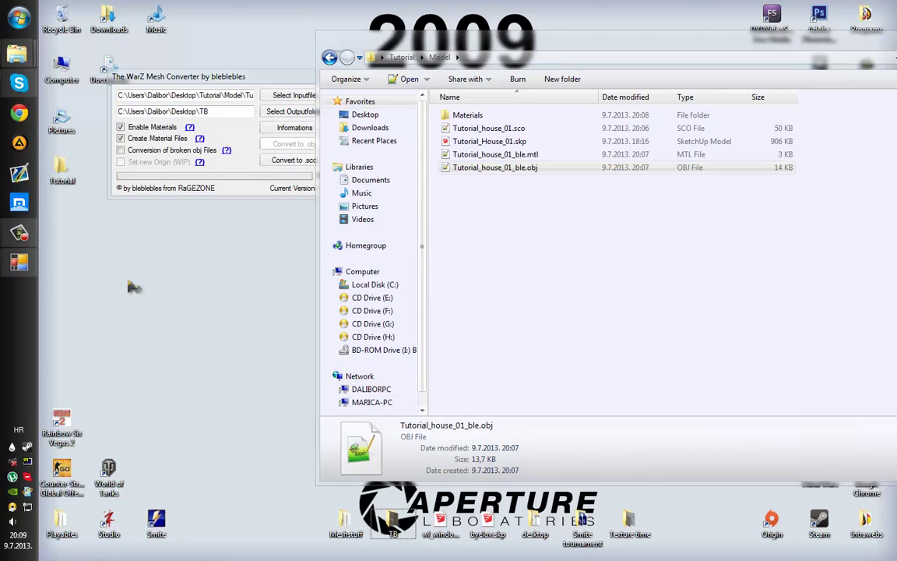
pyautogui.write('Ble')
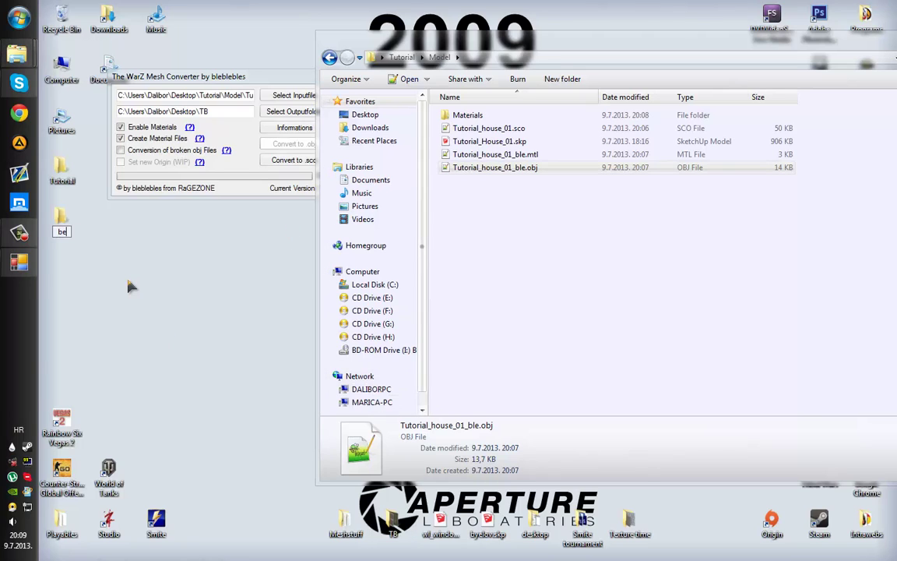
pyautogui.press('Return')
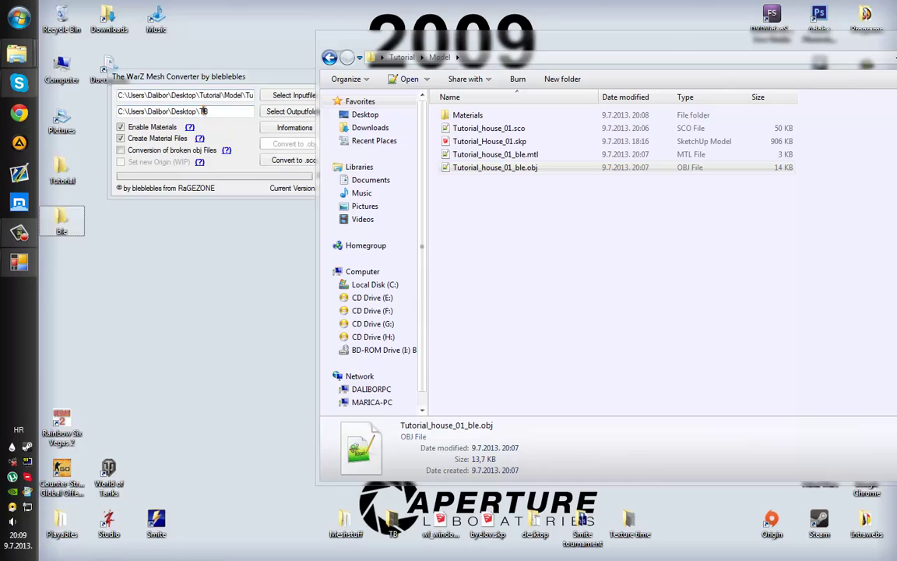
# - Set the output folder to Desktop\ble and convert the OBJ to an SCO file titled Tutorial_house_01
pyautogui.click(253, 113)
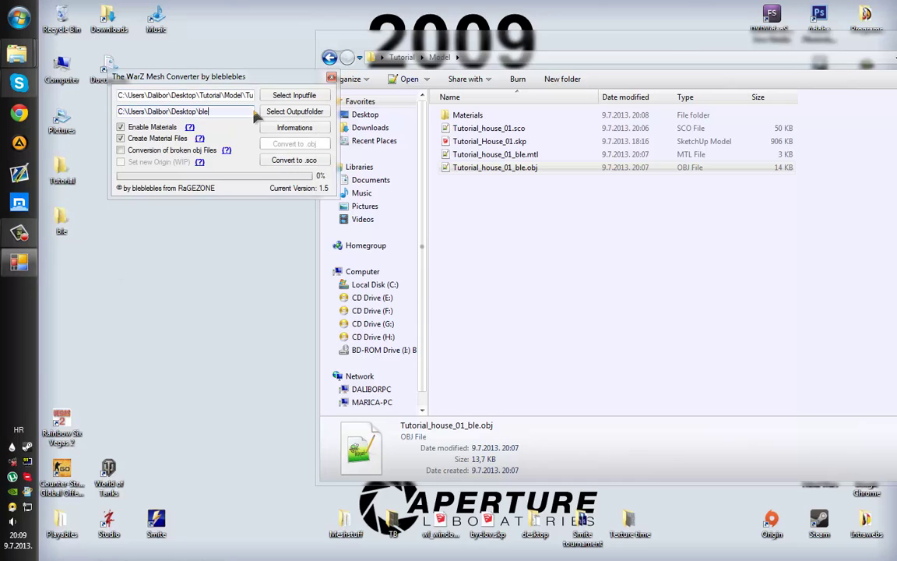
pyautogui.click(279, 160)
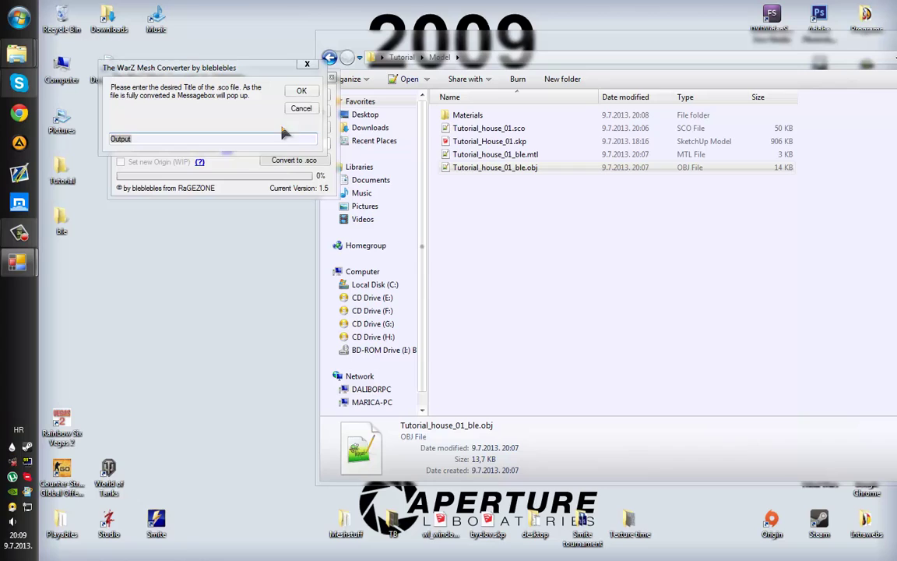
pyautogui.write('Tut')
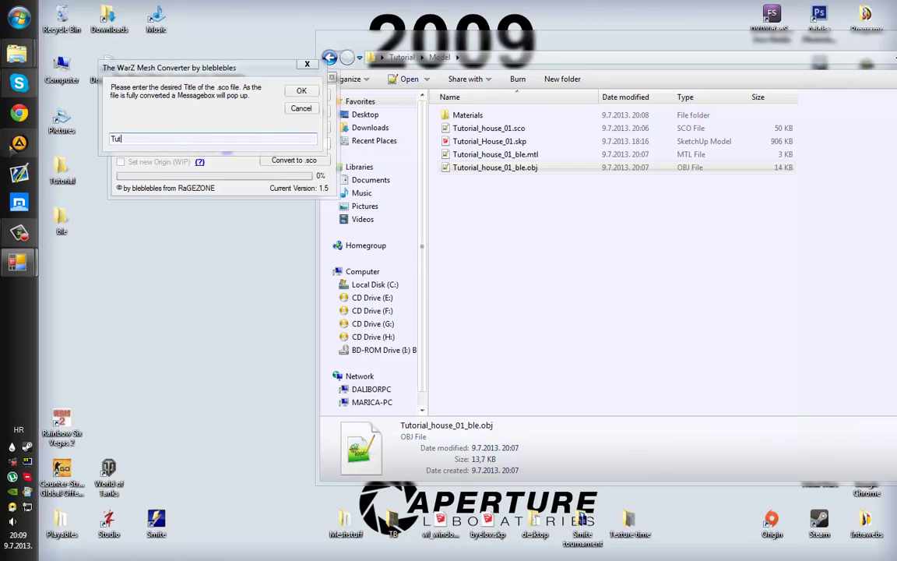
pyautogui.write('orial_house_')
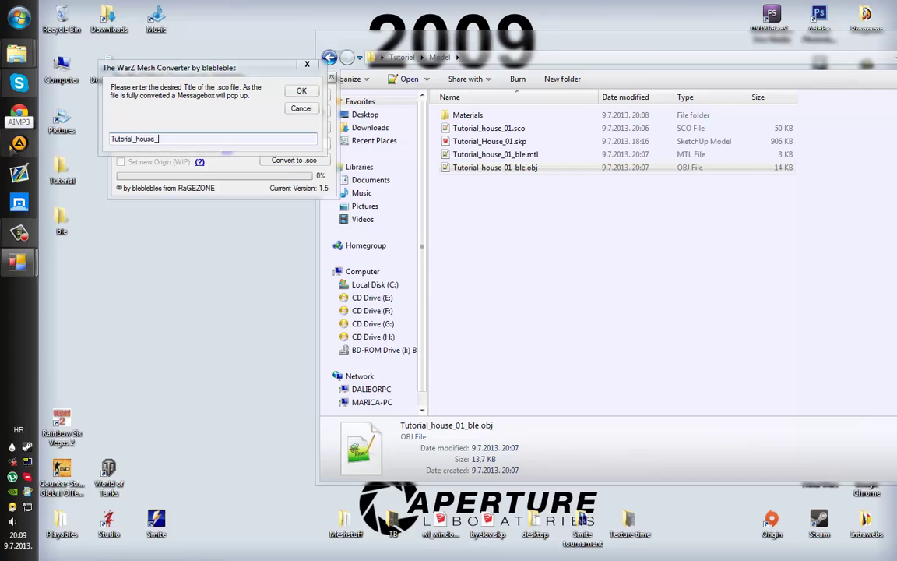
pyautogui.write('01')
pyautogui.press('Return')
pyautogui.press('Return')
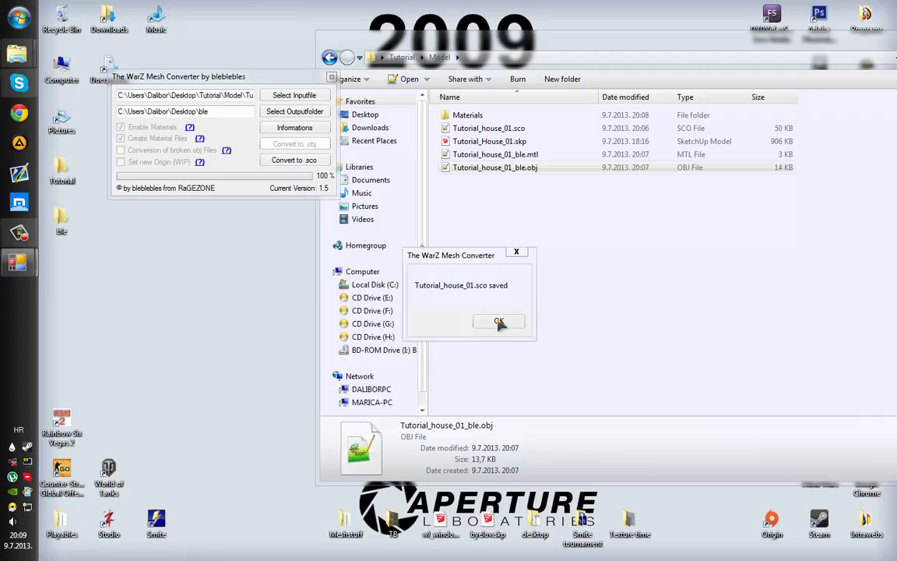
pyautogui.click(498, 322)
# - Open the Tutorial_house_01.sco files from both the ble folder and the Model folder in Notepad++
pyautogui.doubleClick(79, 223)
pyautogui.doubleClick(245, 130)
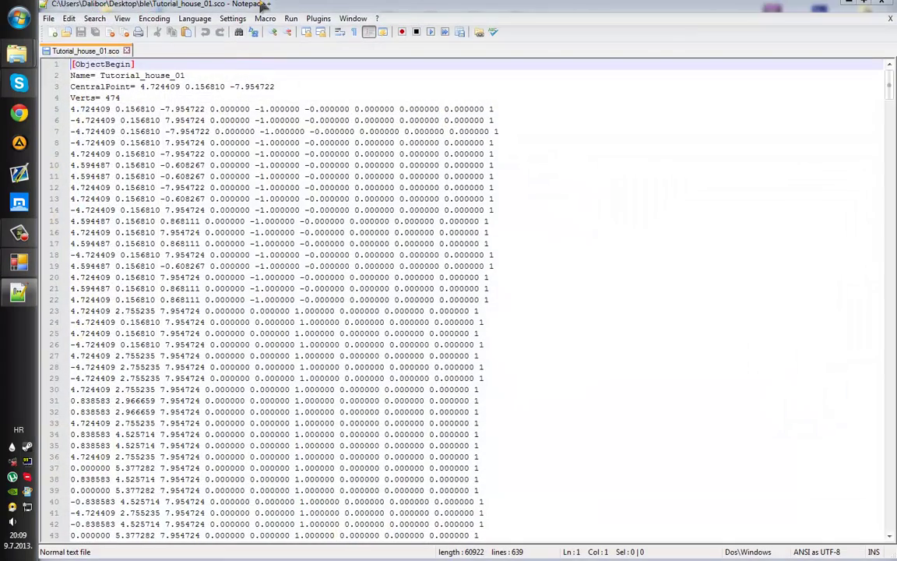
pyautogui.moveTo(261, 4); pyautogui.dragTo(516, 107)
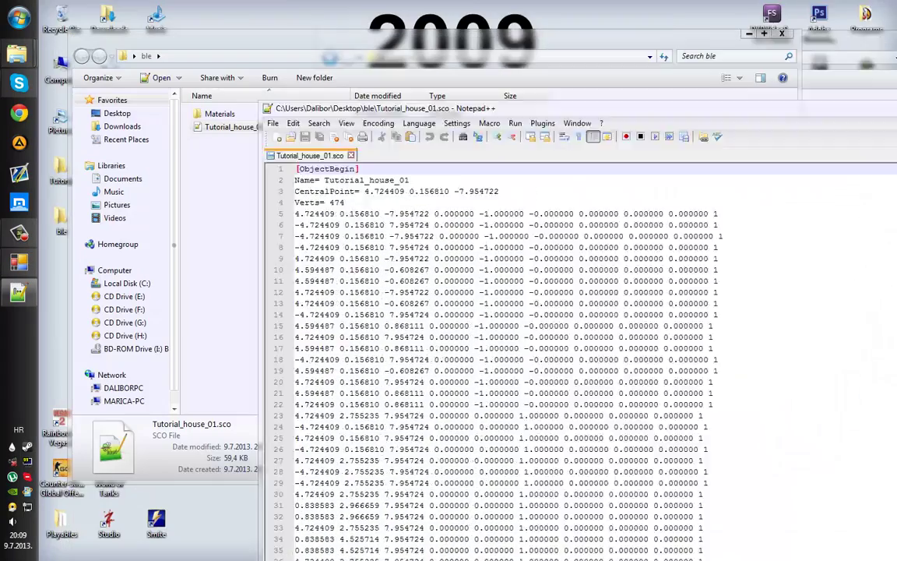
pyautogui.press('super+Right')
pyautogui.click(421, 43)
pyautogui.click(693, 14)
pyautogui.press('super+Right')
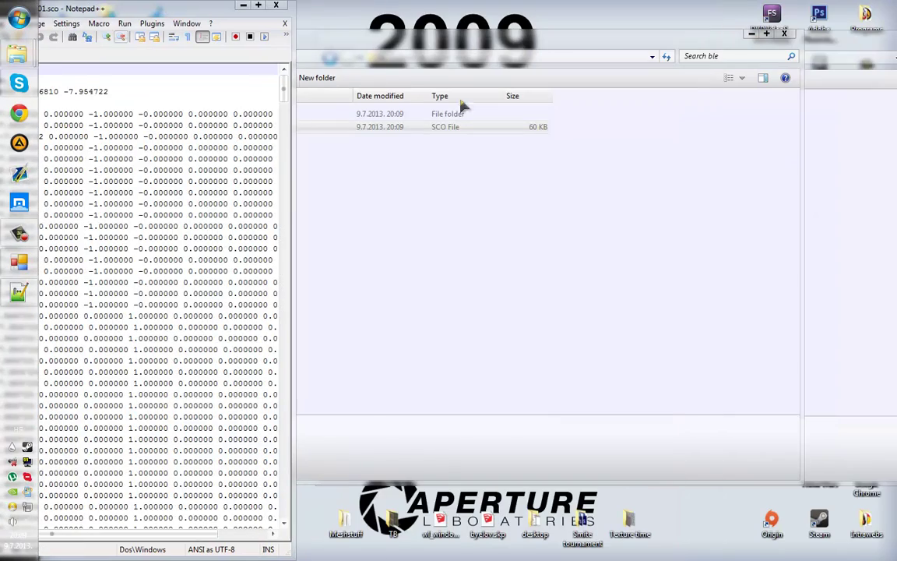
pyautogui.click(850, 147)
pyautogui.click(514, 128)
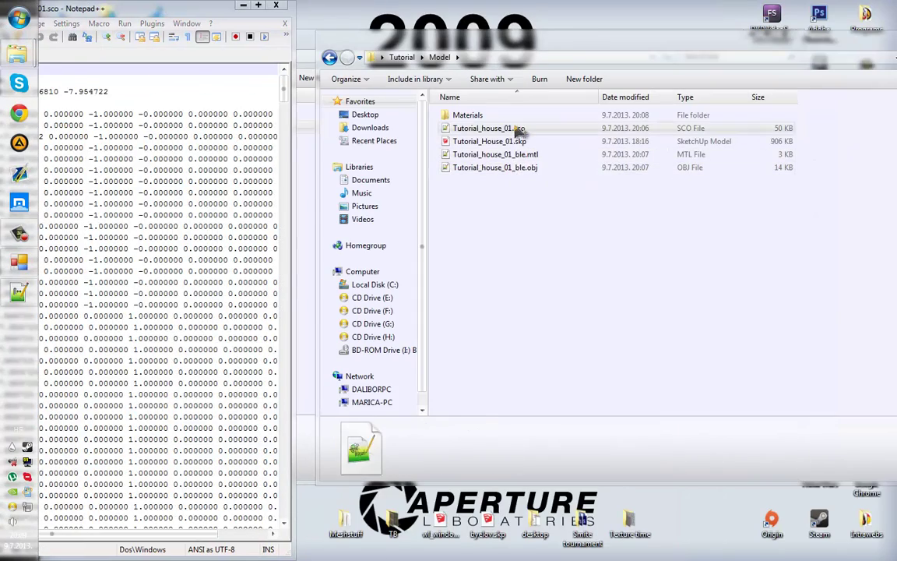
pyautogui.doubleClick(516, 129)
# - Compare the CentralPoint and Verts header data of the two Tutorial_house_01.sco documents, and close Notepad++
pyautogui.click(106, 52)
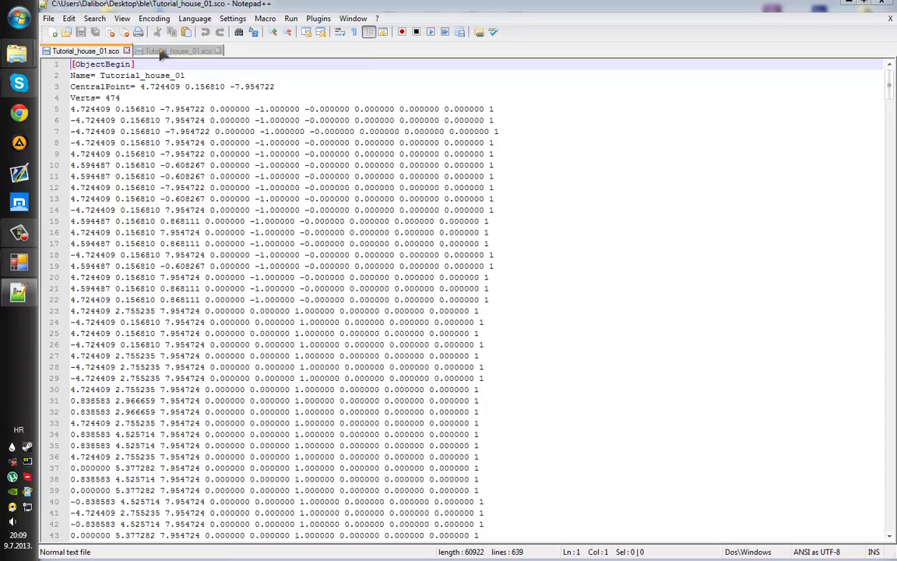
pyautogui.click(160, 52)
pyautogui.click(82, 51)
pyautogui.click(168, 51)
pyautogui.click(115, 50)
pyautogui.click(181, 51)
pyautogui.click(126, 51)
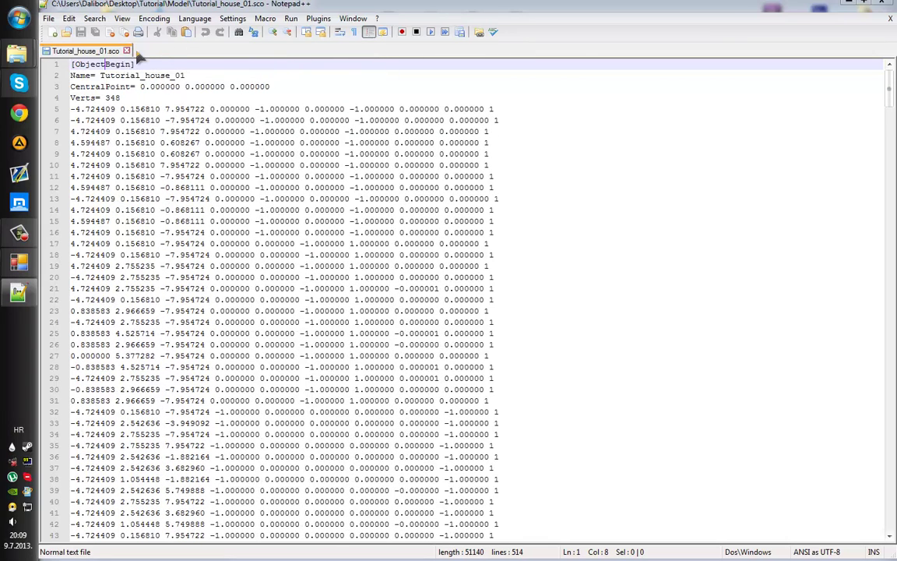
pyautogui.click(883, 4)
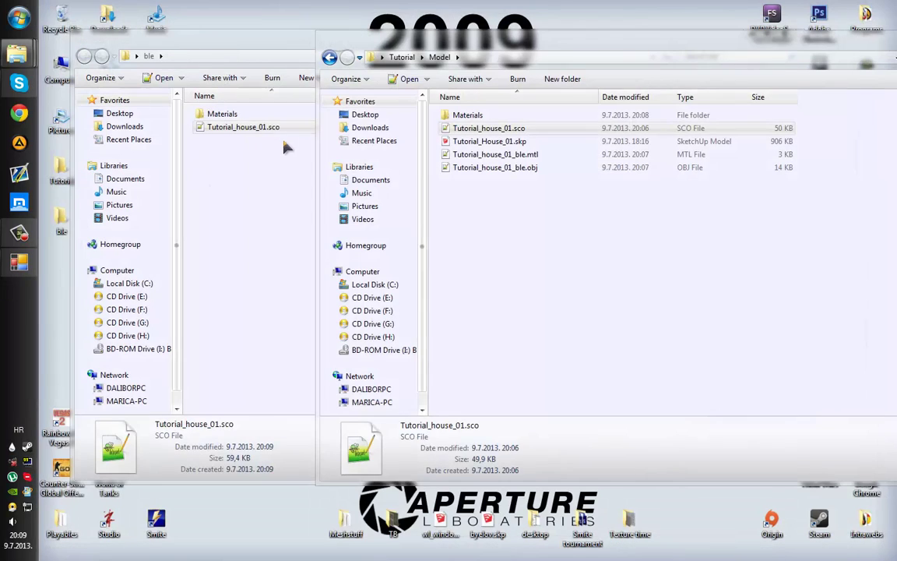
# - Rename the converted SCO file in the ble folder as Tutorial_house_01_ble.sco
pyautogui.click(286, 148)
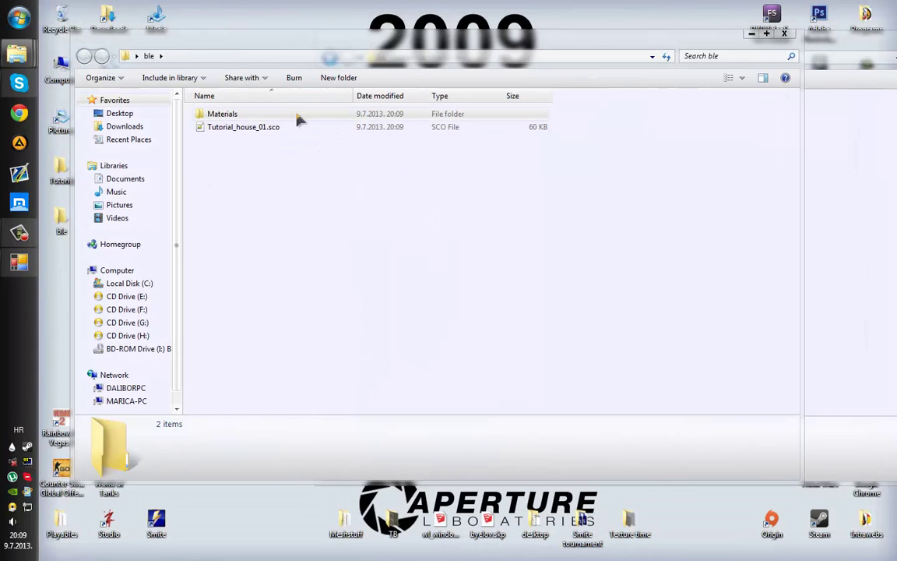
pyautogui.click(312, 128)
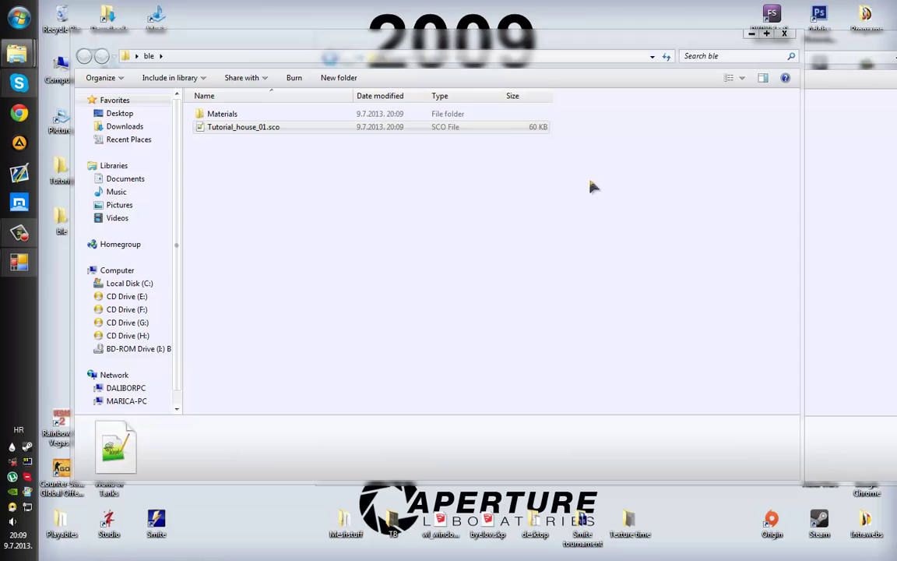
pyautogui.click(808, 174)
pyautogui.click(267, 129)
pyautogui.click(268, 130)
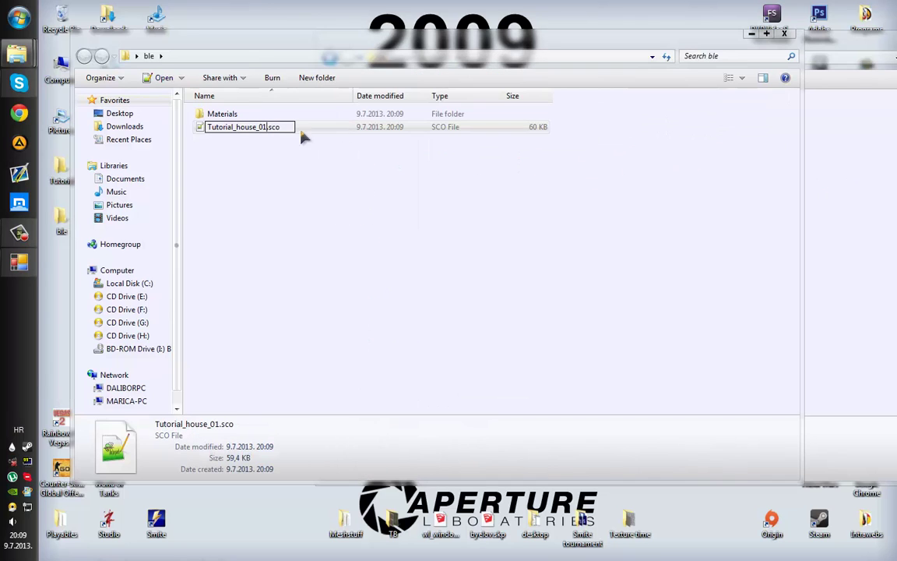
pyautogui.write('_ble')
pyautogui.press('Return')
# - Check the contents of the Materials folder inside ble and delete that folder
pyautogui.doubleClick(265, 114)
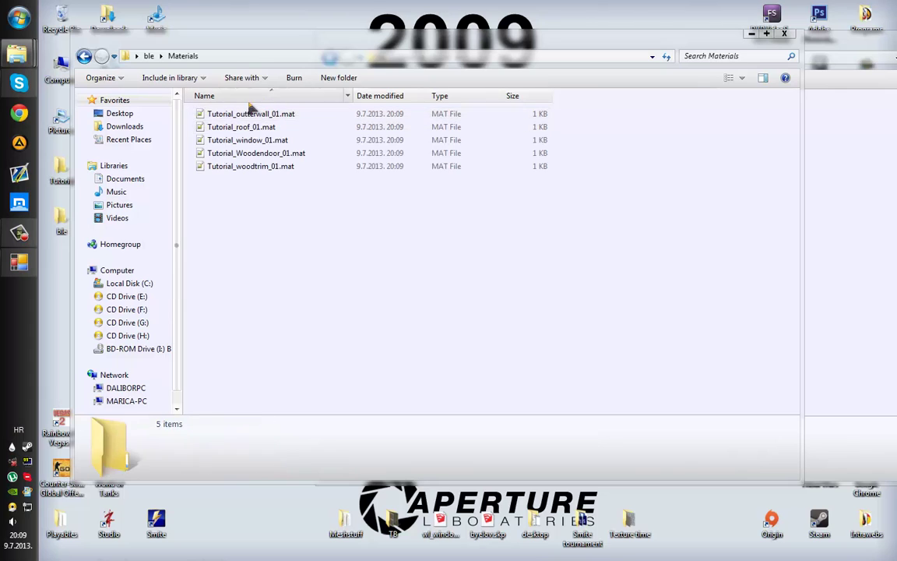
pyautogui.press('BackSpace')
pyautogui.press('Delete')
pyautogui.press('Return')
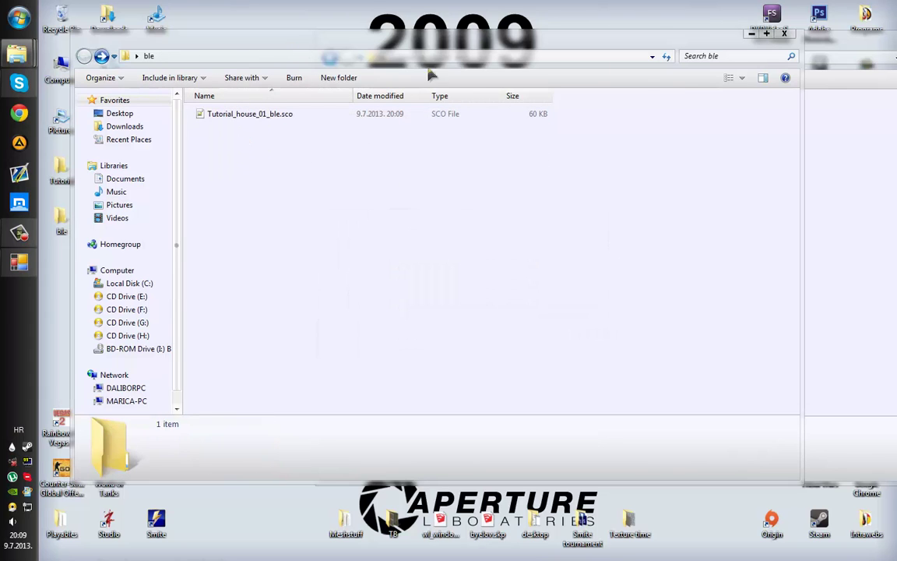
# - Dock the ble folder window beside the Model folder window and select the SCO file in each
pyautogui.moveTo(409, 44); pyautogui.dragTo(1, 47)
pyautogui.click(566, 204)
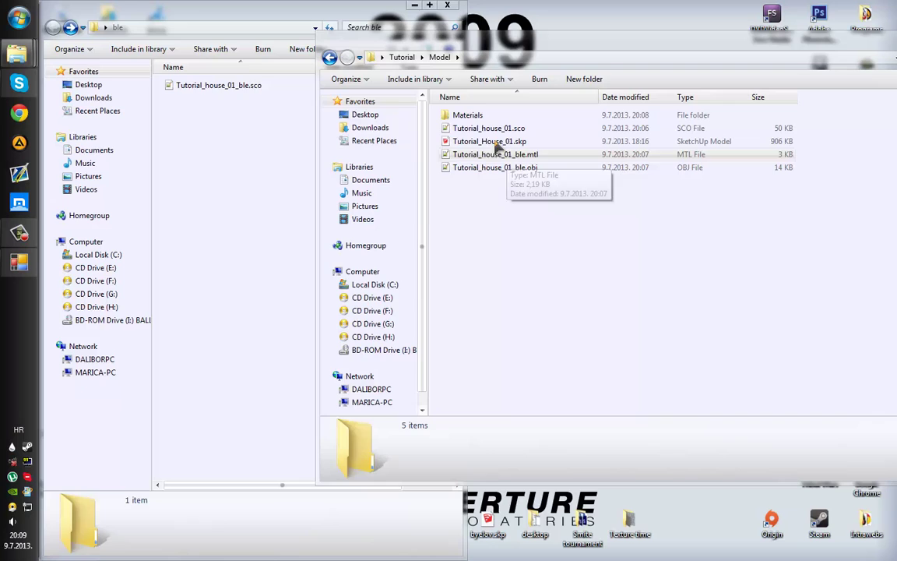
pyautogui.click(245, 86)
pyautogui.click(248, 90)
pyautogui.click(507, 130)
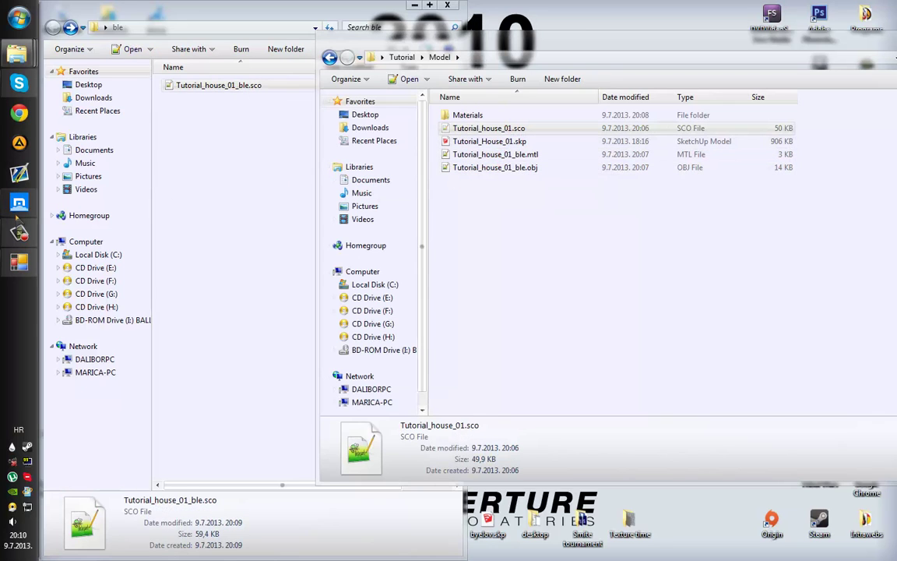
# - Close the Meshstuff folder window and bring the ble folder window to the front
pyautogui.moveTo(17, 53)
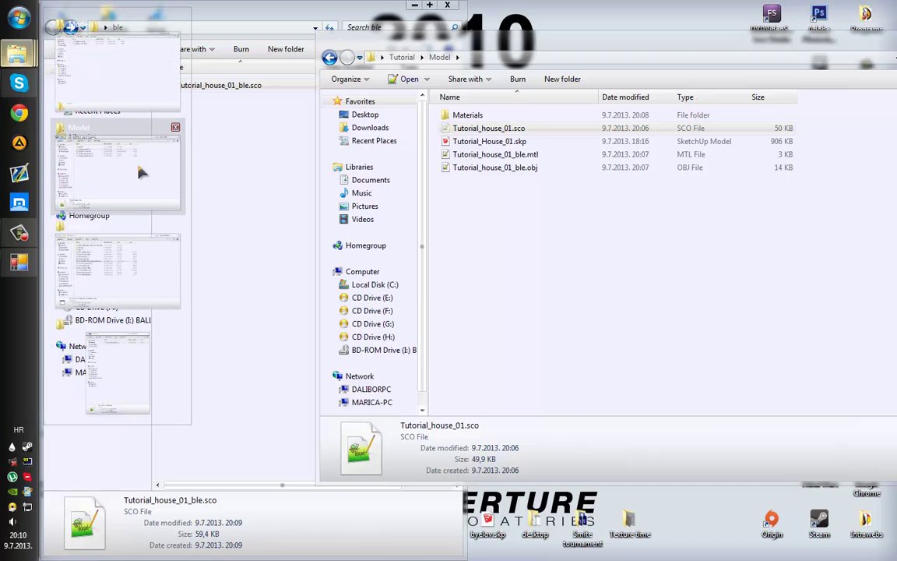
pyautogui.moveTo(146, 114)
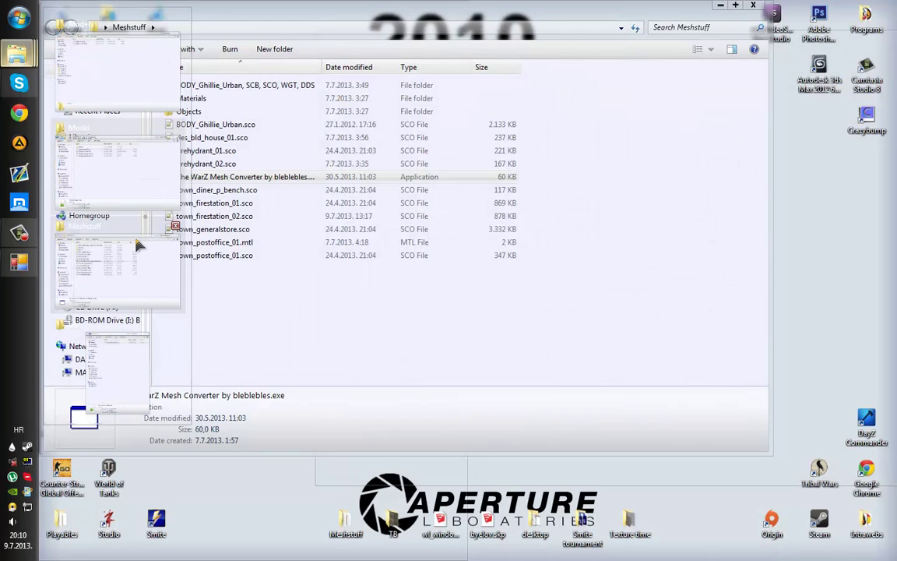
pyautogui.middleClick(137, 238)
pyautogui.click(102, 294)
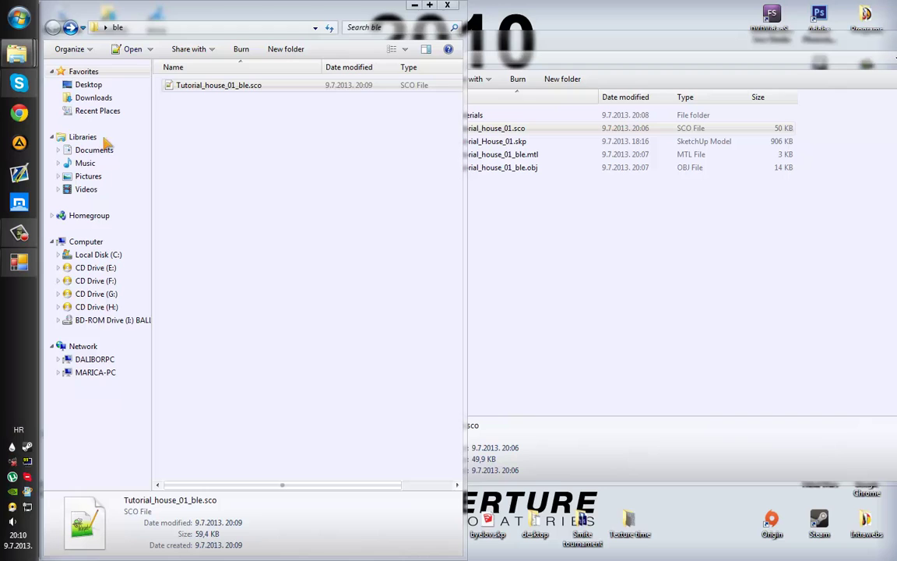
# - Open the WZ_Tutorial folder under Program Files, Eclipse Studio, Data, ObjectsDepot on drive C in the ble folder window
pyautogui.click(100, 255)
pyautogui.doubleClick(211, 235)
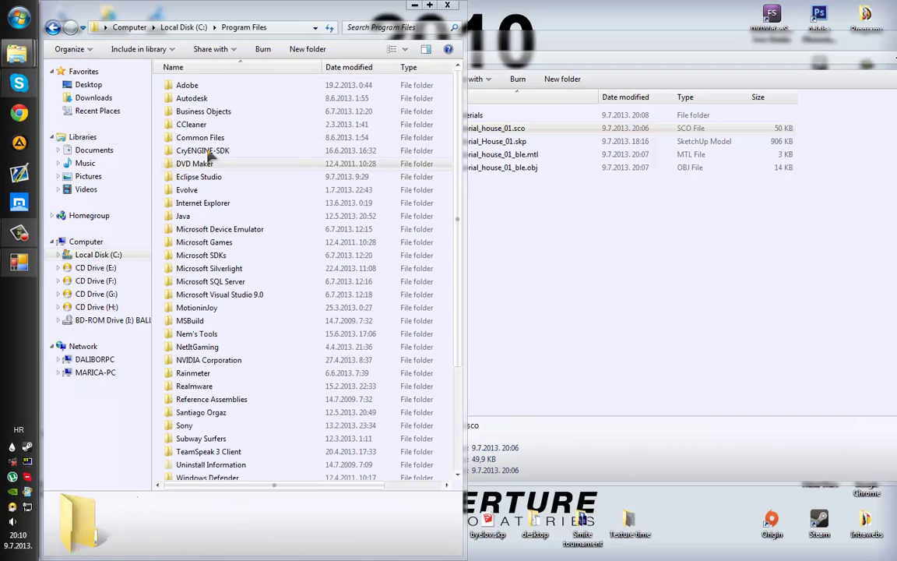
pyautogui.doubleClick(218, 180)
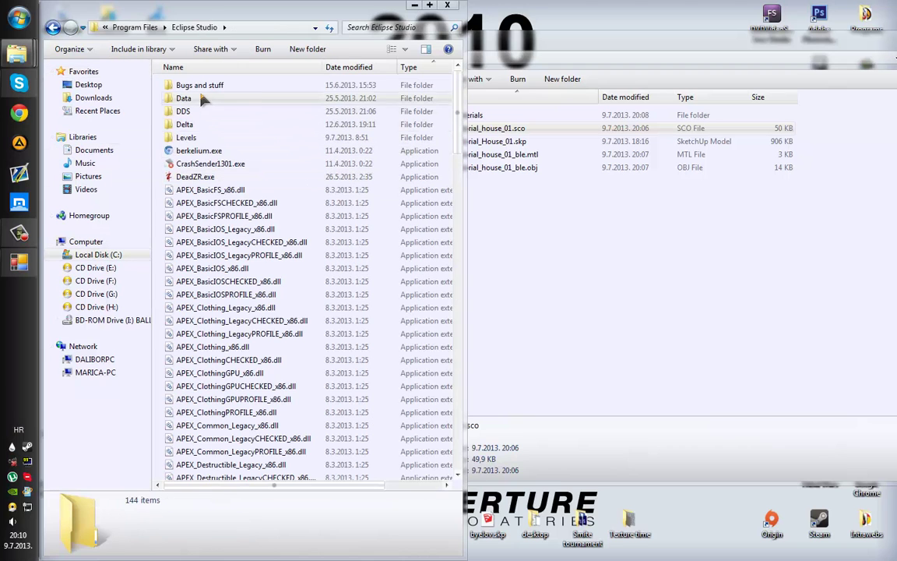
pyautogui.doubleClick(228, 105)
pyautogui.doubleClick(233, 256)
pyautogui.scroll(-20, 253, 296)
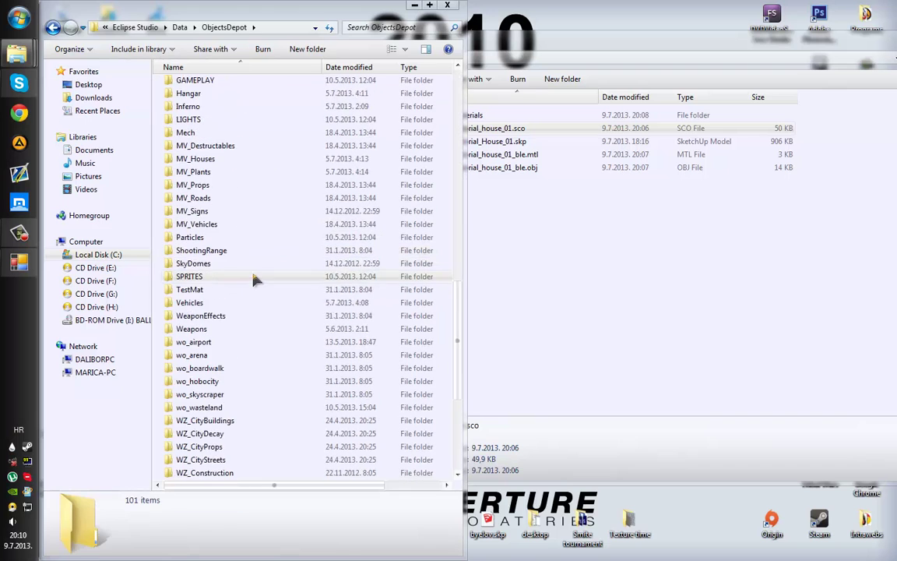
pyautogui.doubleClick(205, 408)
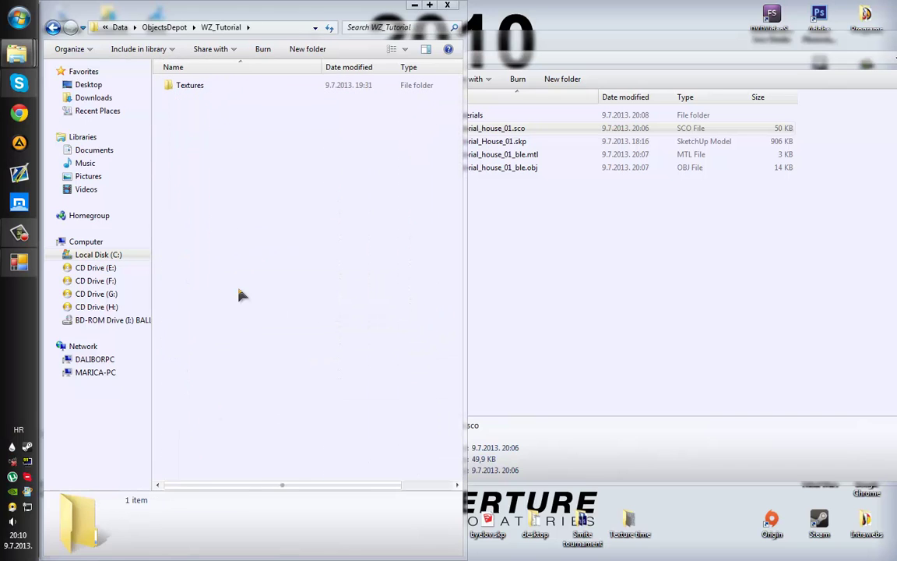
# - Move Tutorial_house_01.sco into the WZ_Tutorial folder and dock that folder window to the right half of the desktop
pyautogui.hotkey('ctrl', 'v')
pyautogui.click(560, 187)
pyautogui.moveTo(326, 17); pyautogui.dragTo(896, 312)
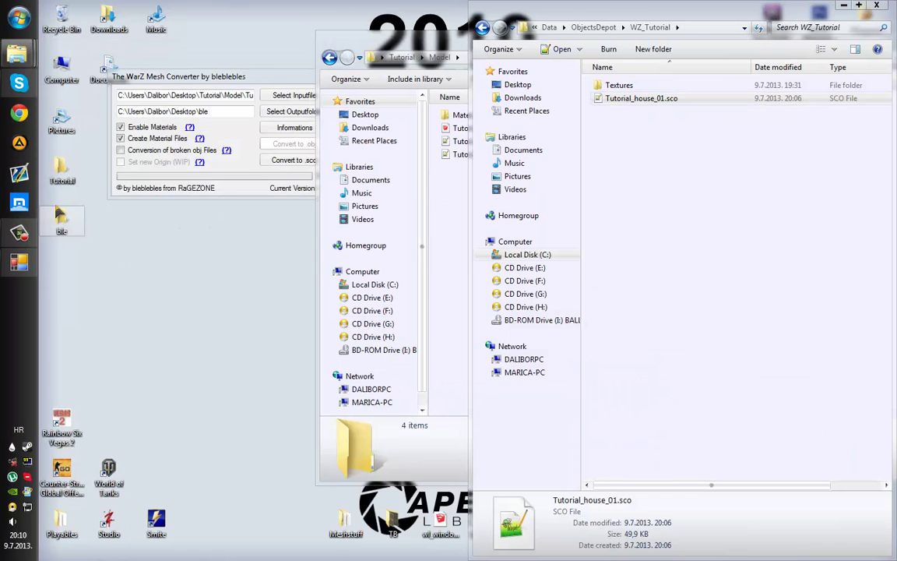
# - Move Tutorial_house_01_ble.sco from the ble folder and the Materials folder from the Model folder into WZ_Tutorial
pyautogui.doubleClick(62, 220)
pyautogui.moveTo(248, 141); pyautogui.dragTo(798, 216)
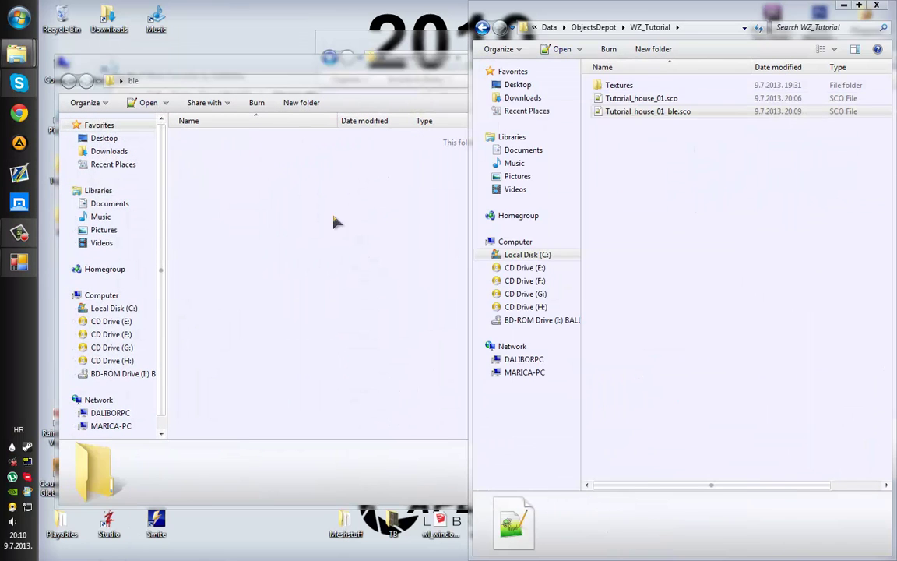
pyautogui.click(336, 220)
pyautogui.click(769, 58)
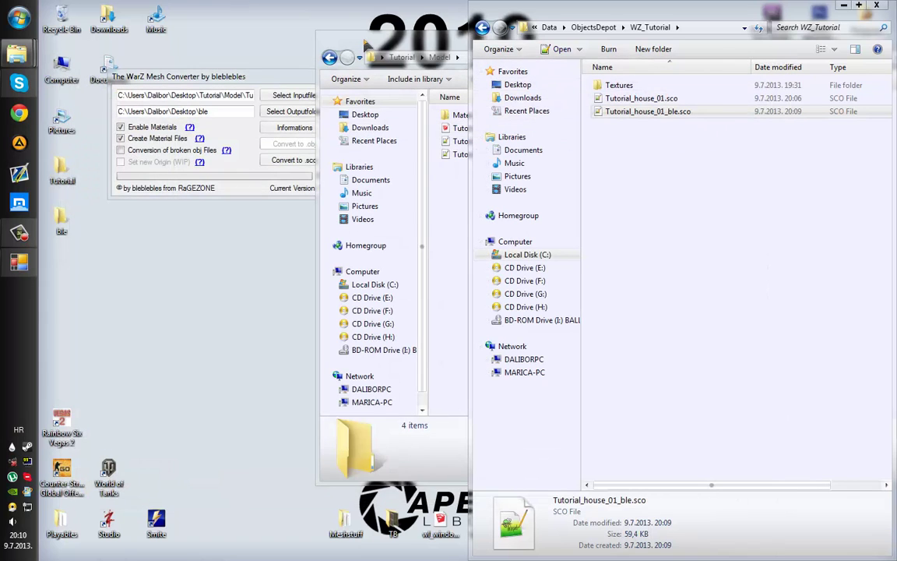
pyautogui.click(711, 170)
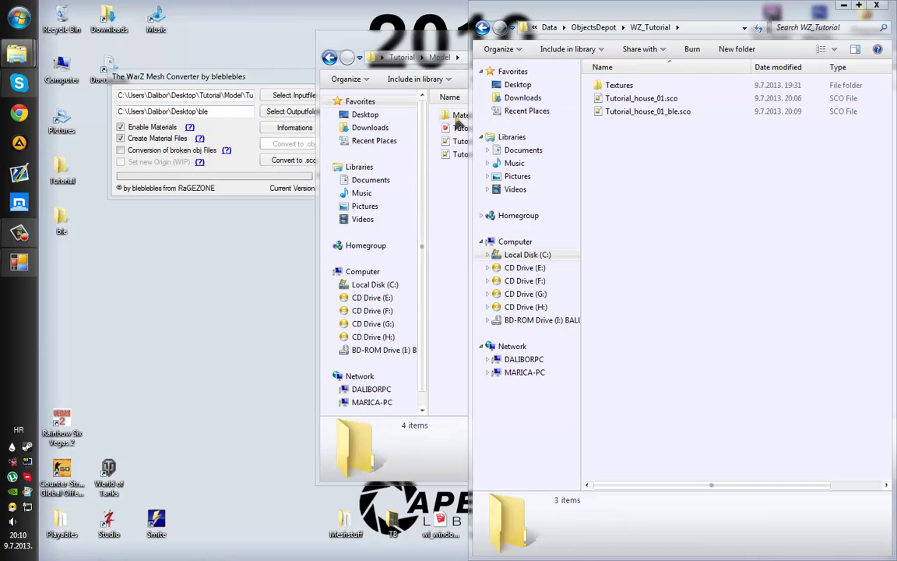
pyautogui.moveTo(460, 114); pyautogui.dragTo(652, 190)
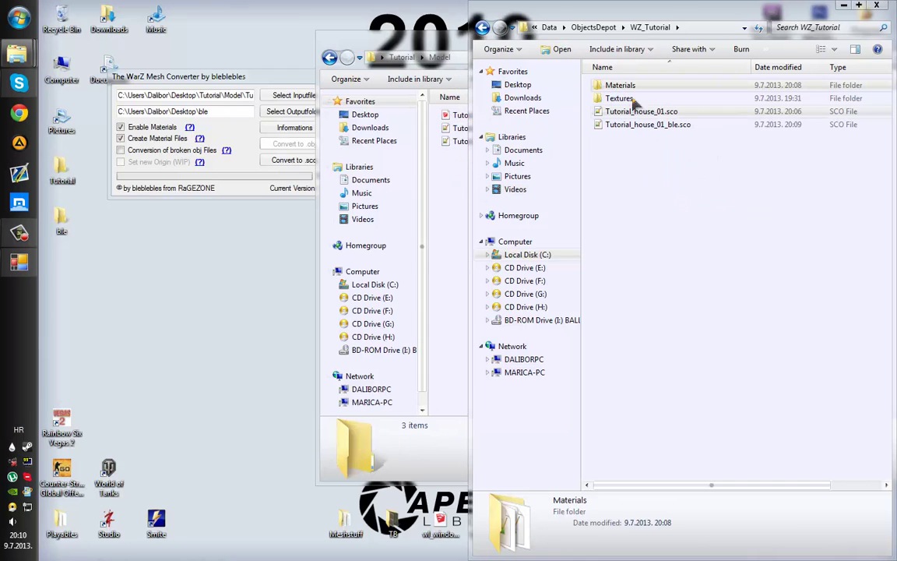
# - Check the DDS files in the Textures folder and the MAT files in the Materials folder inside WZ_Tutorial
pyautogui.doubleClick(619, 98)
pyautogui.hotkey('ctrl', 'a')
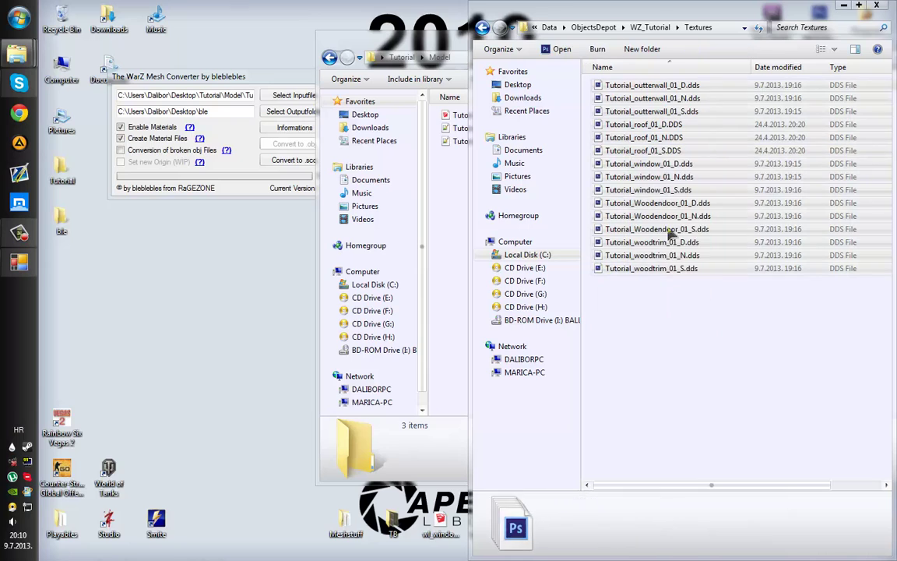
pyautogui.press('BackSpace')
pyautogui.doubleClick(619, 85)
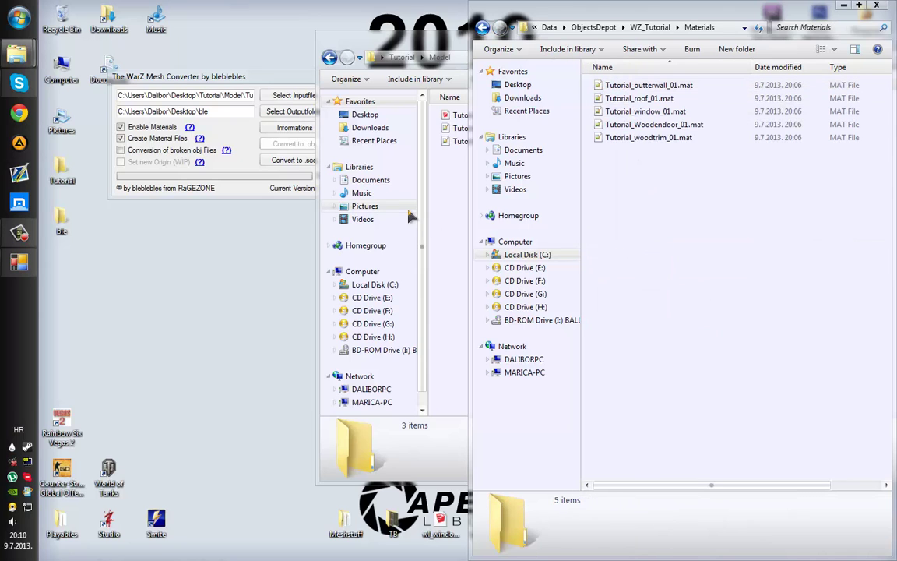